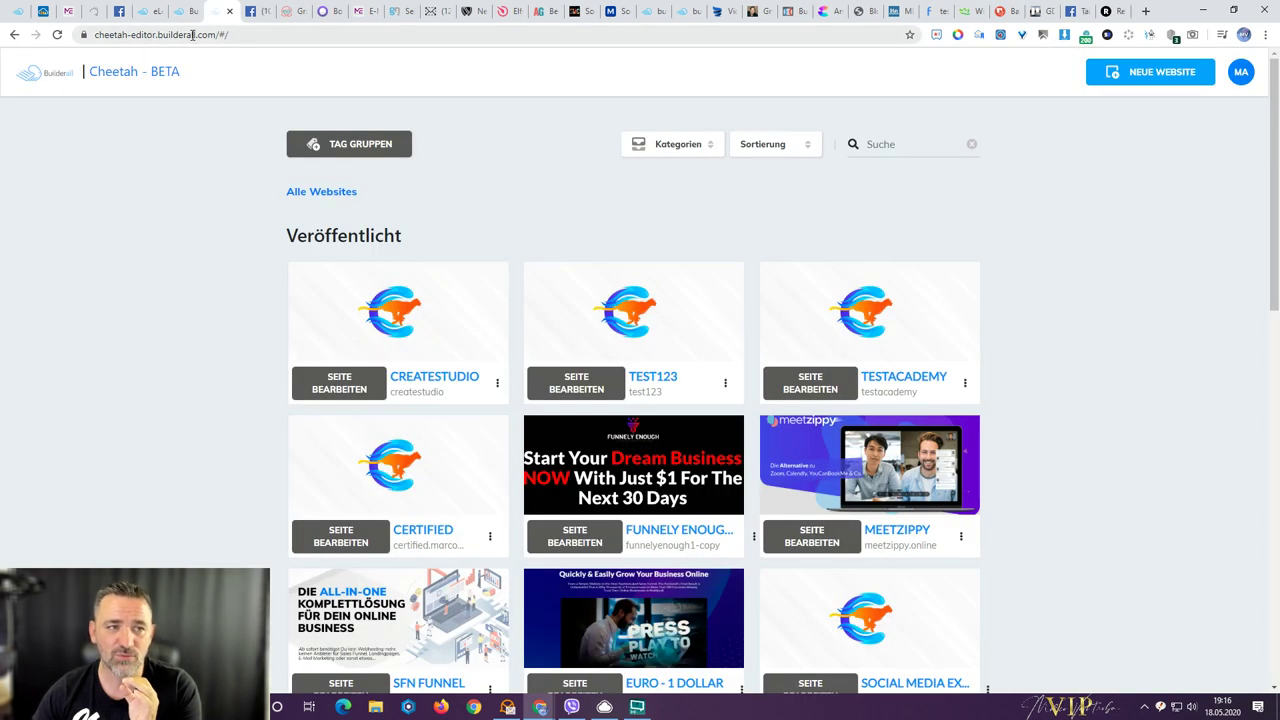
- Enter the member-site domain as the course's allowed domain in the security settings
{"action": "left_click", "coordinate": [150, 12]}
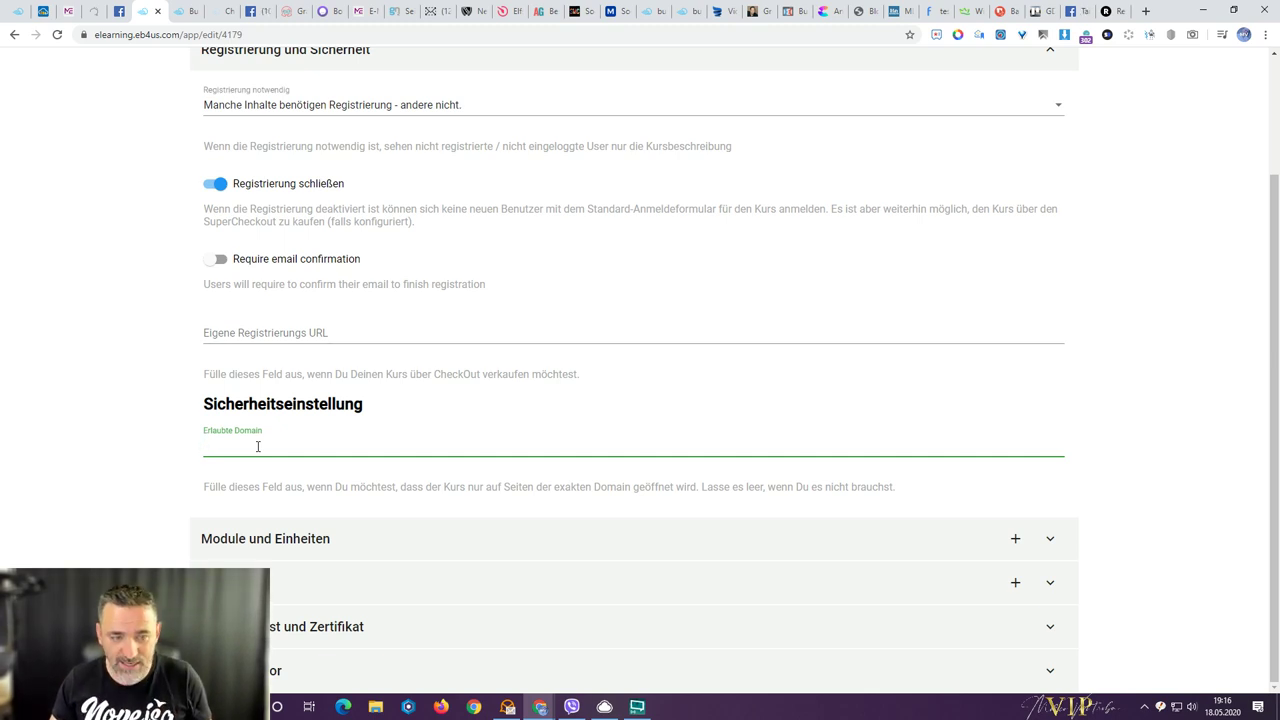
{"action": "type", "text": "member.marcovantroba.com"}
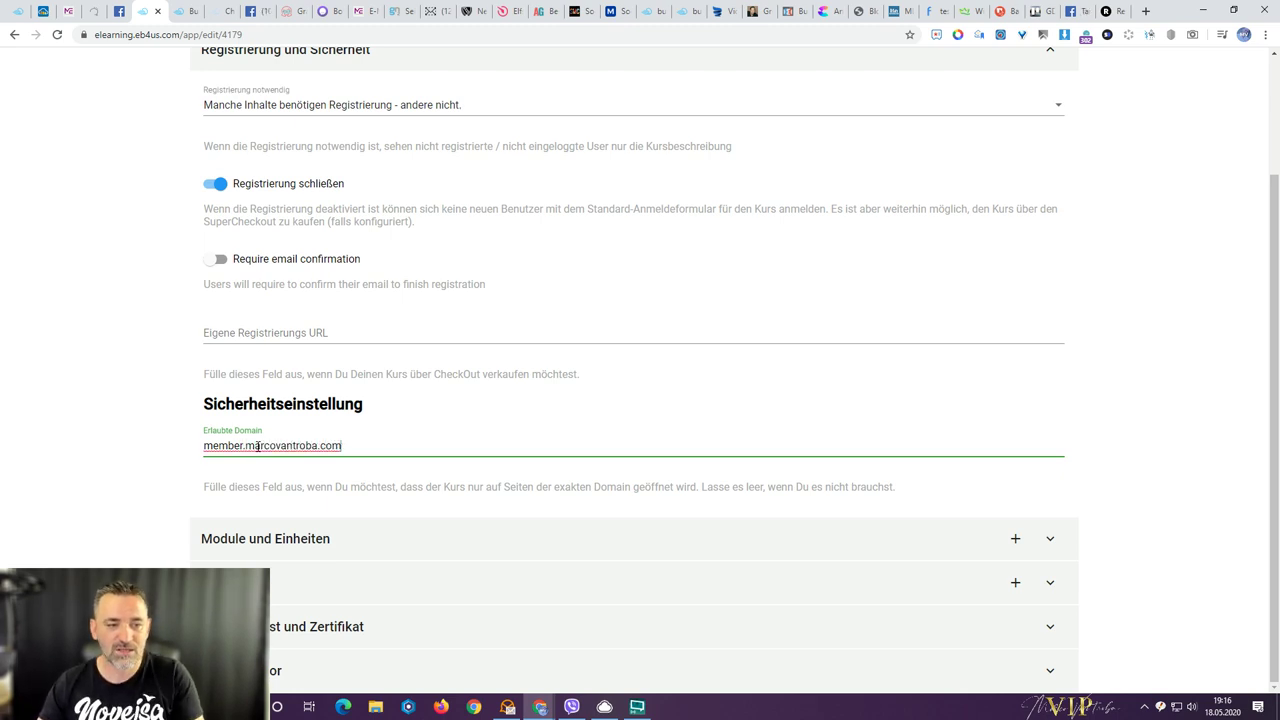
{"action": "key", "text": "Return"}
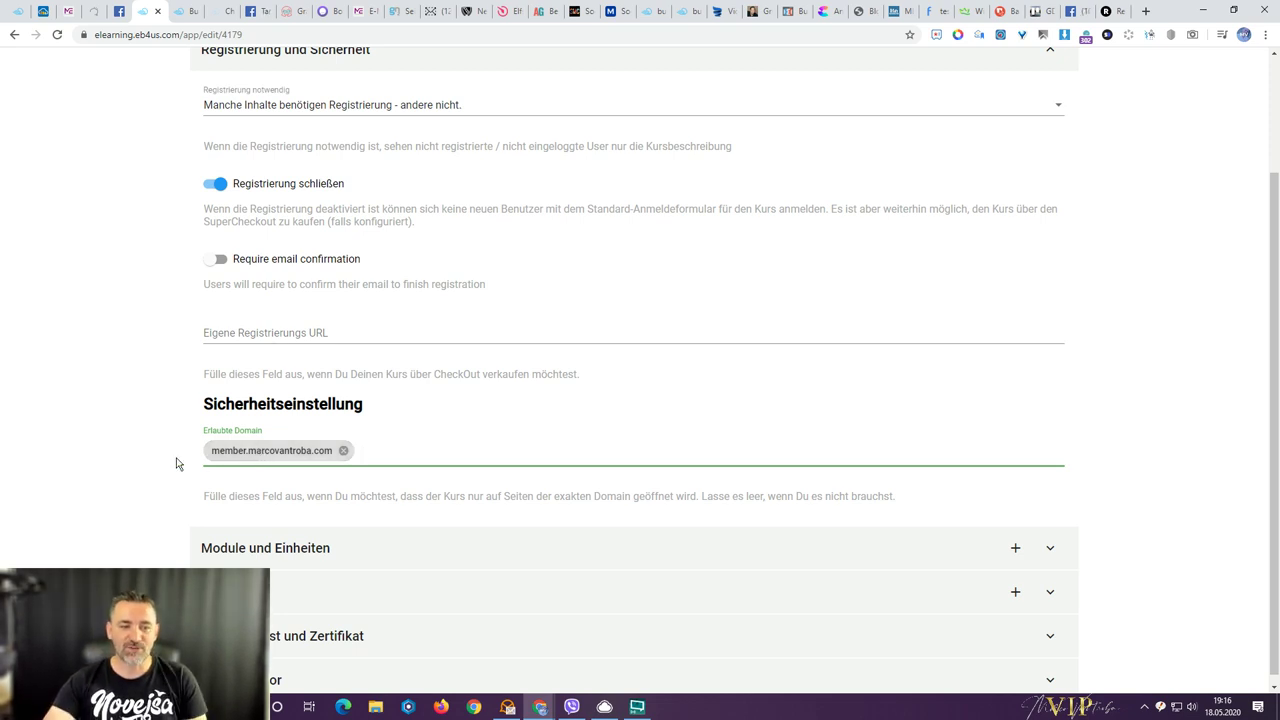
- Reload the public course page to test the domain restriction
{"action": "left_click", "coordinate": [180, 13]}
{"action": "right_click", "coordinate": [180, 13]}
{"action": "left_click", "coordinate": [205, 59]}
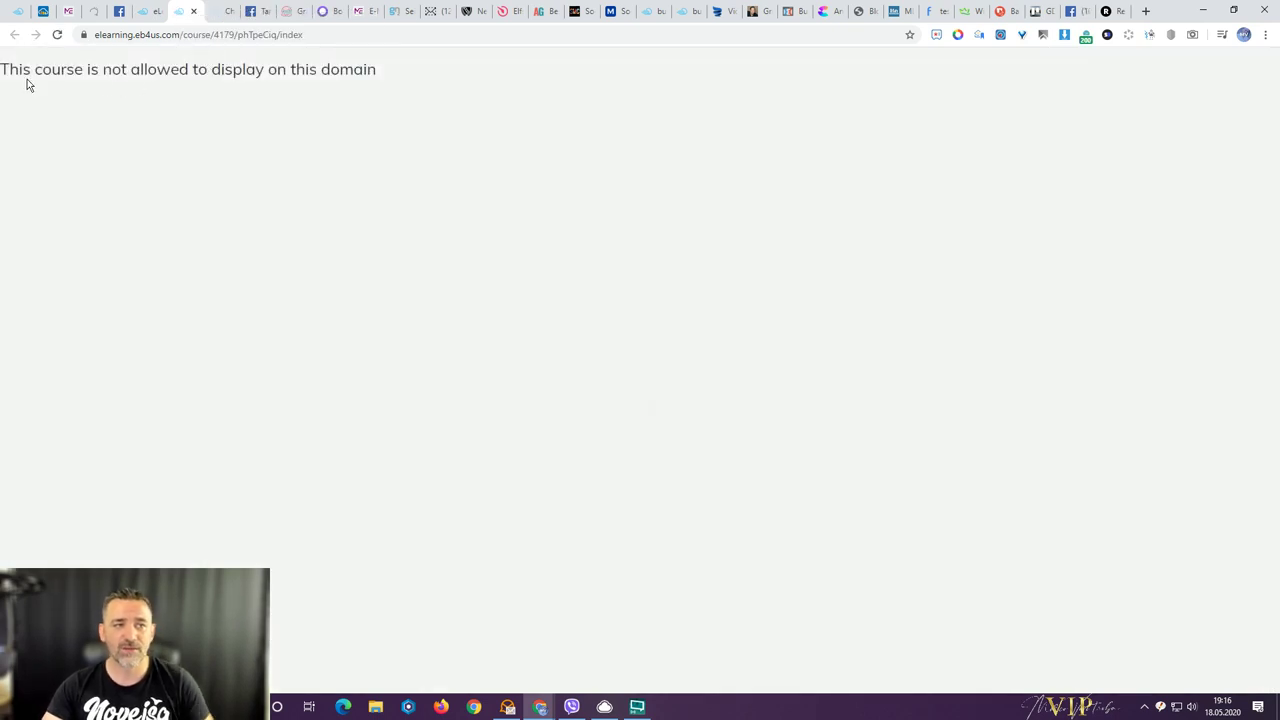
- Select the not-allowed error message and open the blocked page's HTML source
{"action": "left_click_drag", "start_coordinate": [1, 70], "coordinate": [466, 88]}
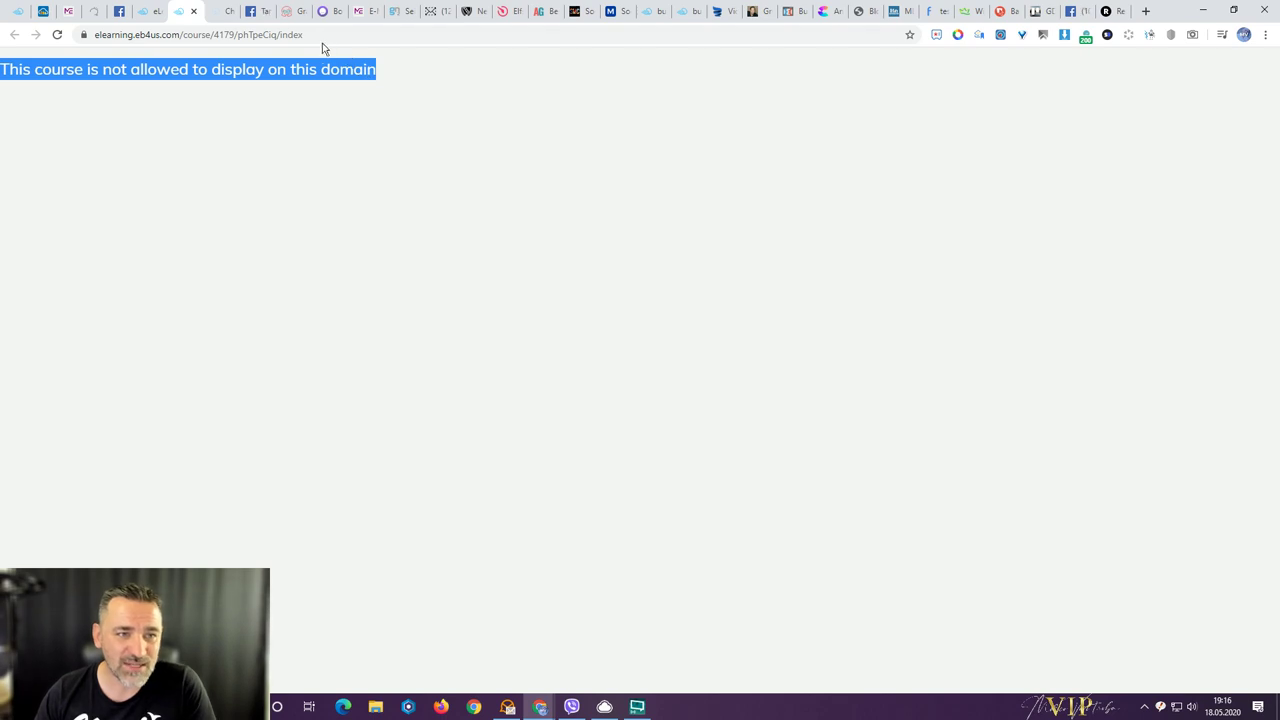
{"action": "right_click", "coordinate": [459, 184]}
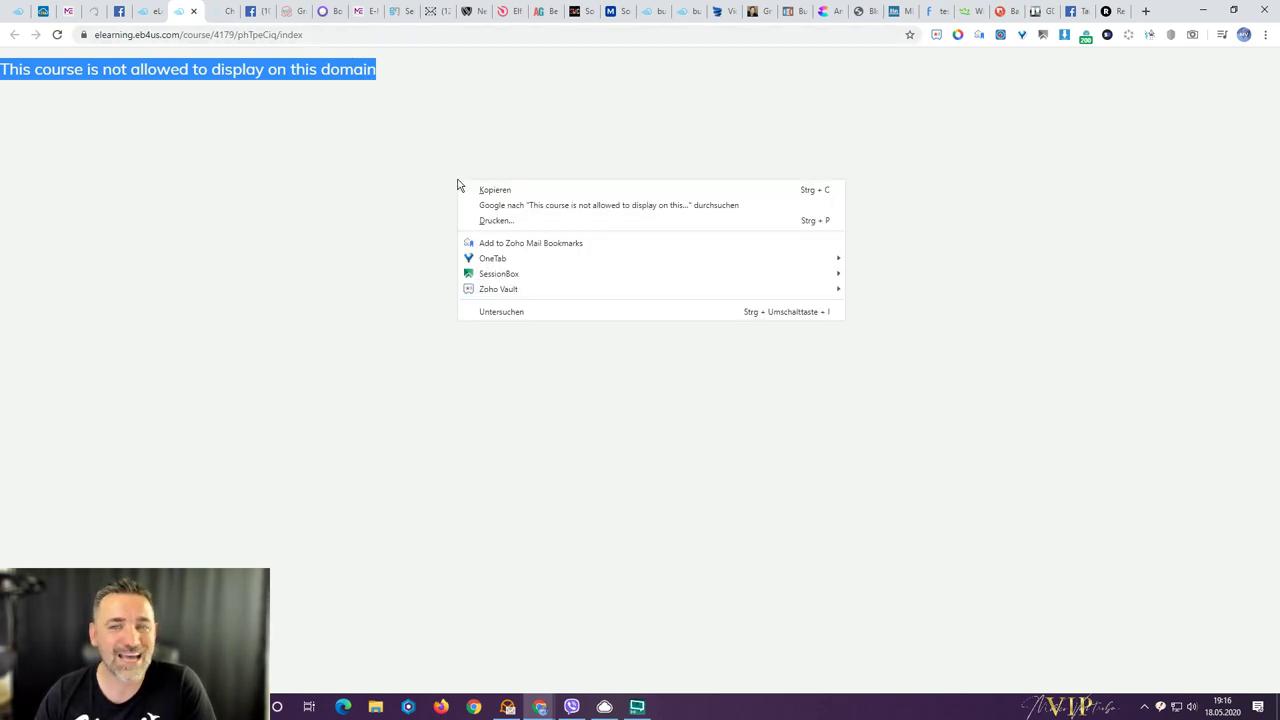
{"action": "left_click", "coordinate": [380, 191]}
{"action": "right_click", "coordinate": [379, 189]}
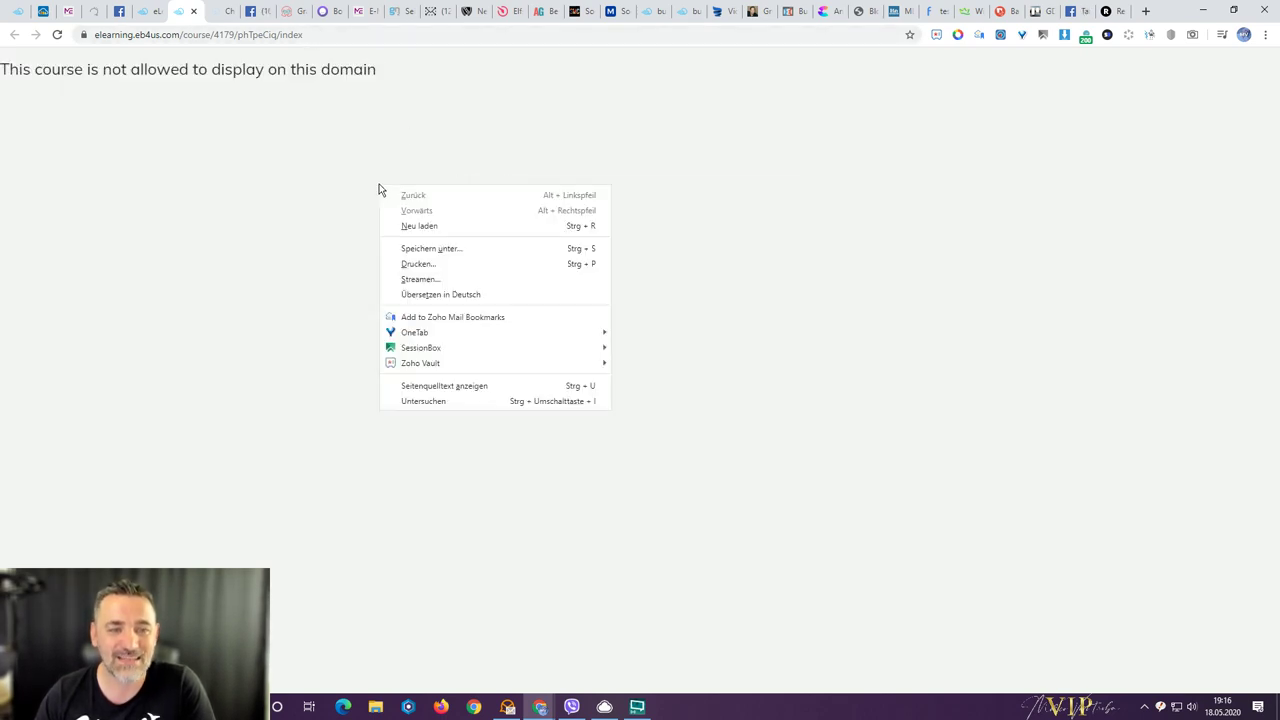
{"action": "left_click", "coordinate": [429, 386]}
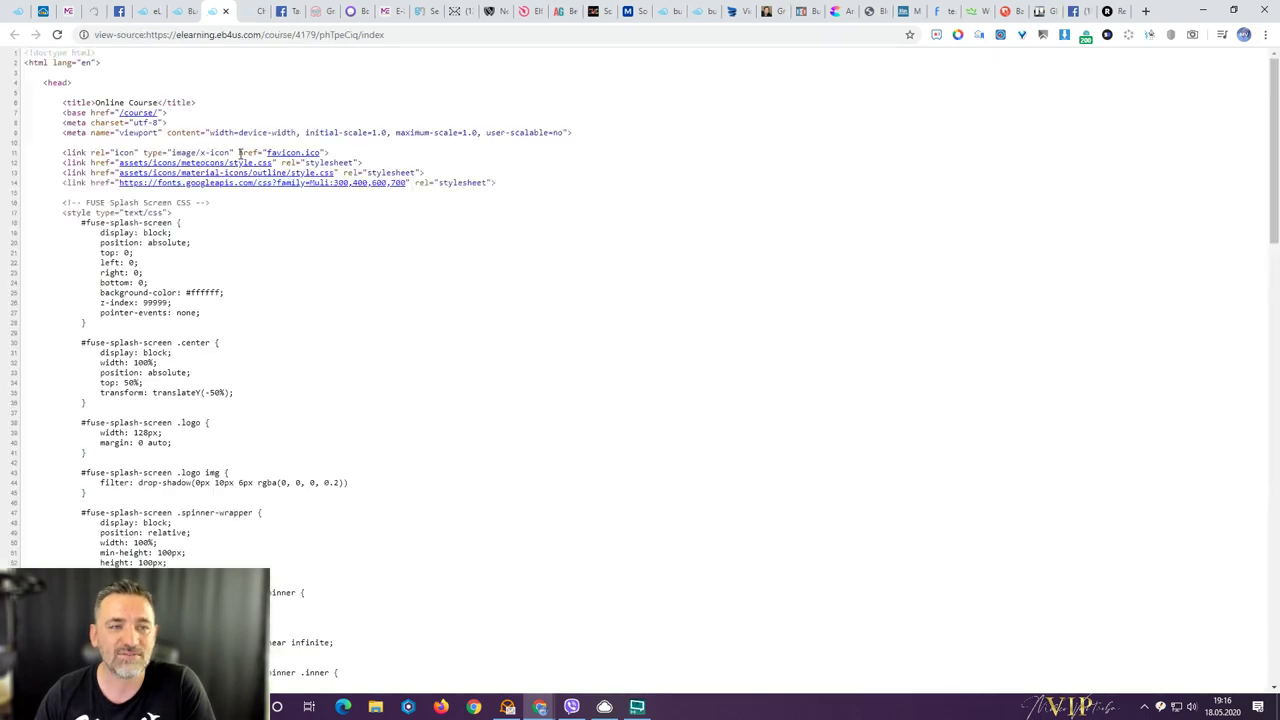
- Scroll through the source, then close the source view and the blocked course tab
{"action": "scroll", "coordinate": [374, 169], "scroll_direction": "down", "scroll_amount": 15}
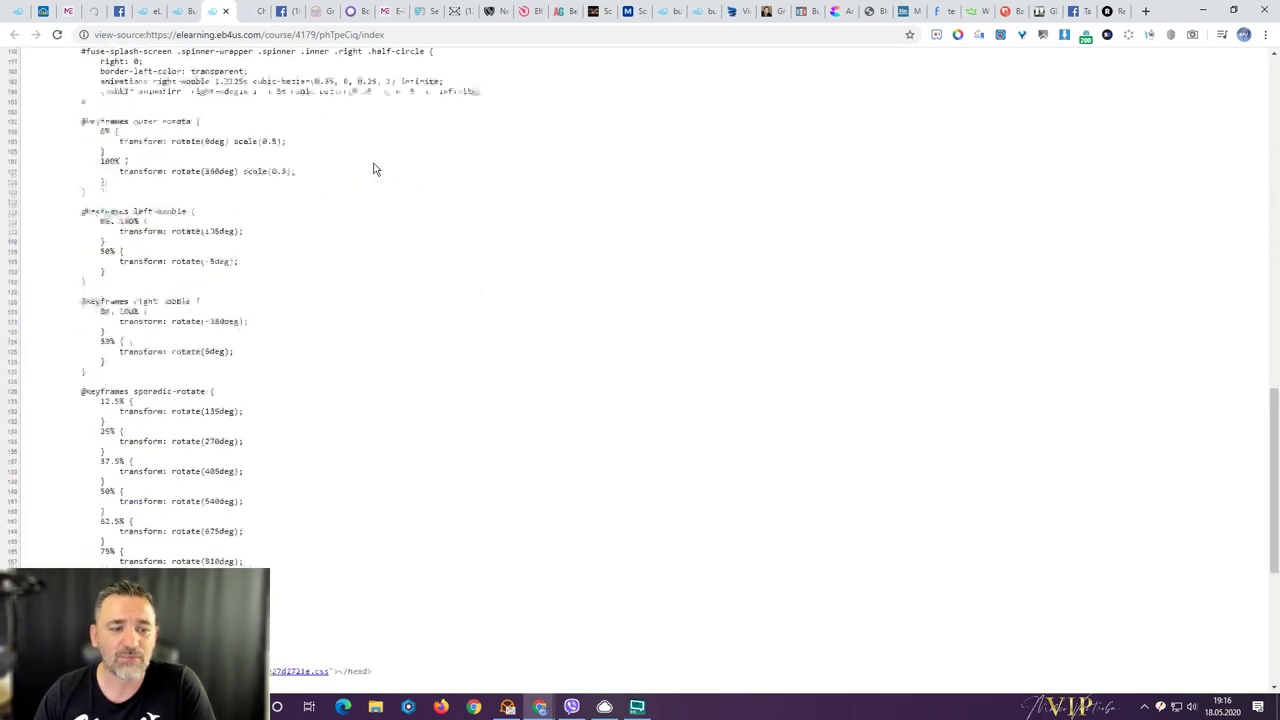
{"action": "scroll", "coordinate": [374, 169], "scroll_direction": "down", "scroll_amount": 1}
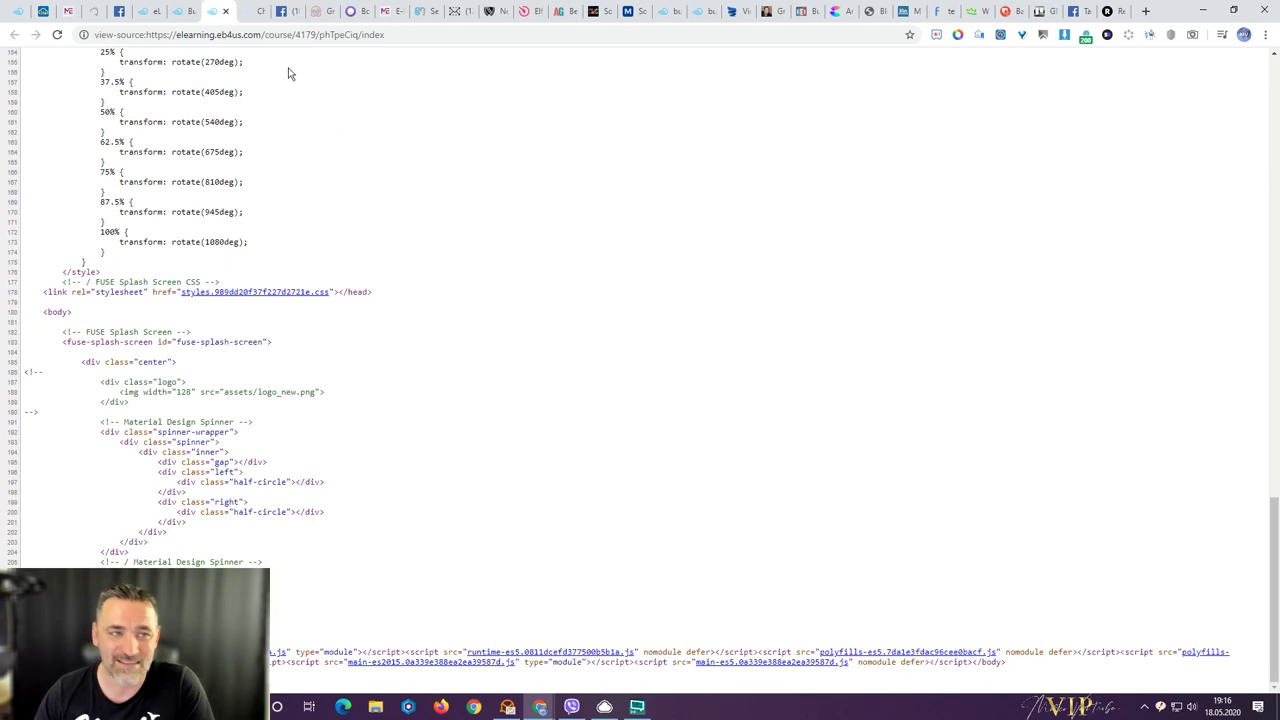
{"action": "left_click", "coordinate": [225, 11]}
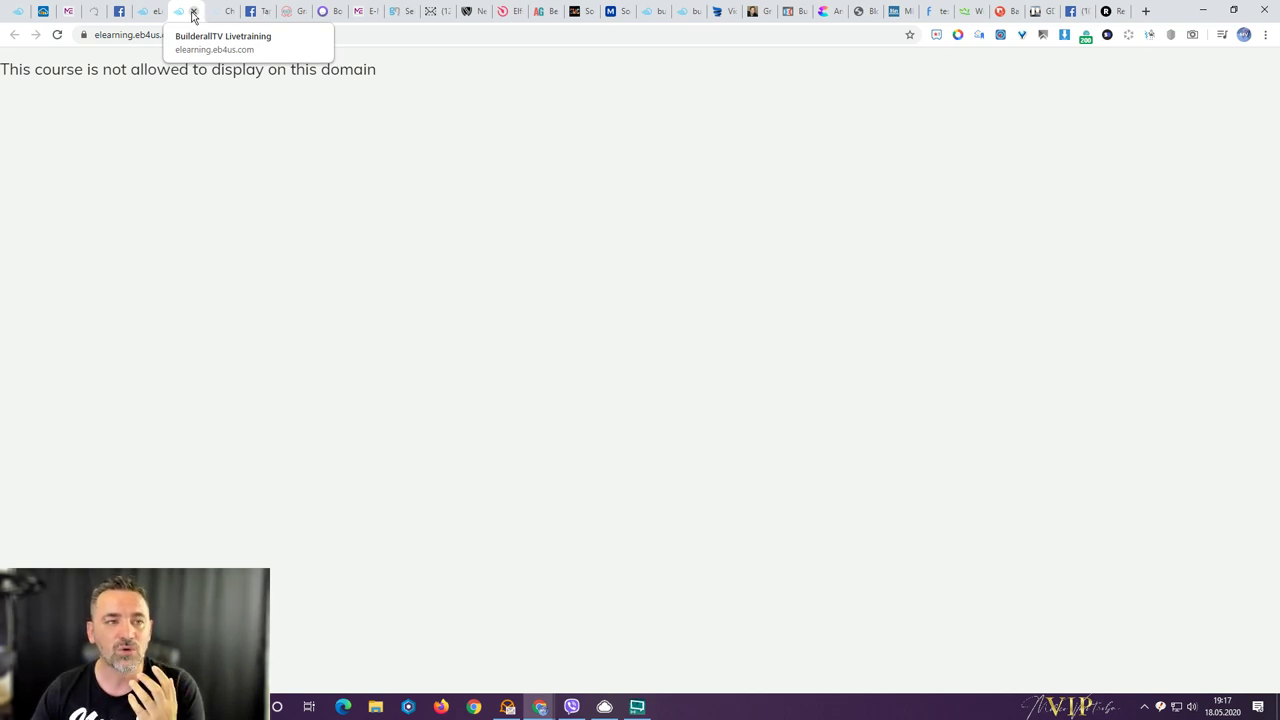
{"action": "left_click", "coordinate": [193, 14]}
- Remove the allowed-domain restriction, glance at the embed code, and reload so the course displays
{"action": "left_click", "coordinate": [150, 12]}
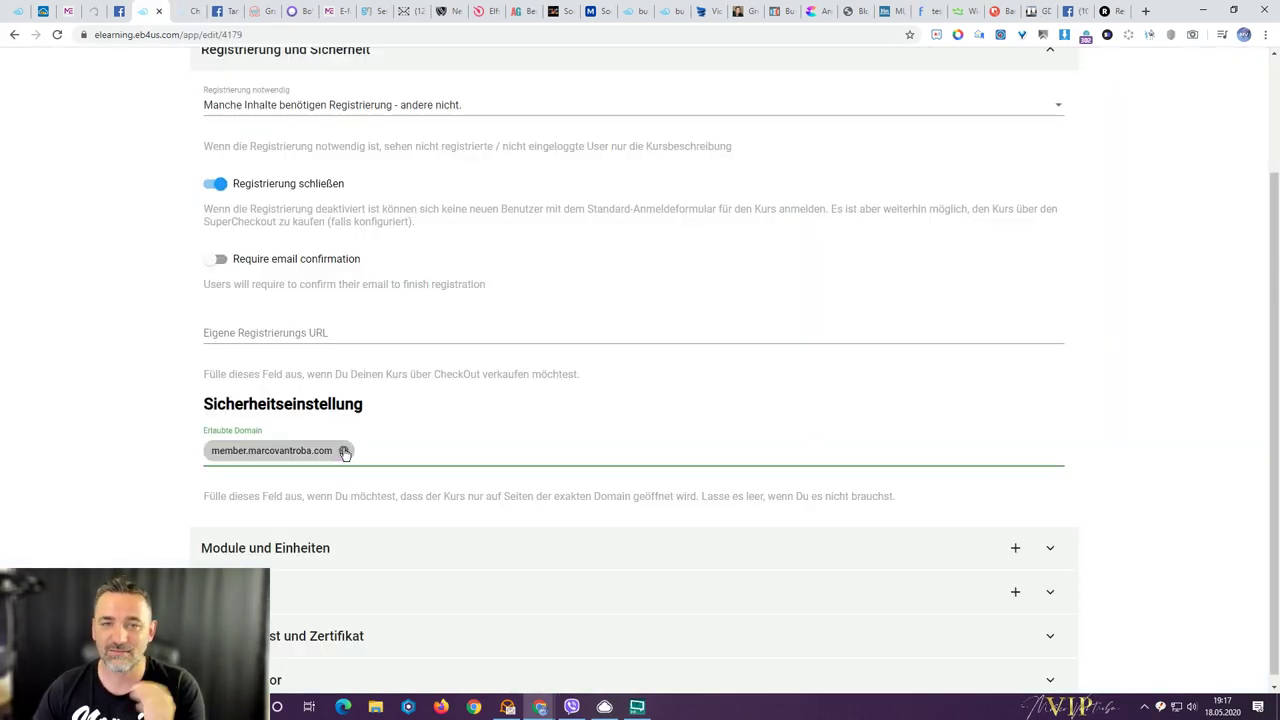
{"action": "left_click", "coordinate": [344, 451]}
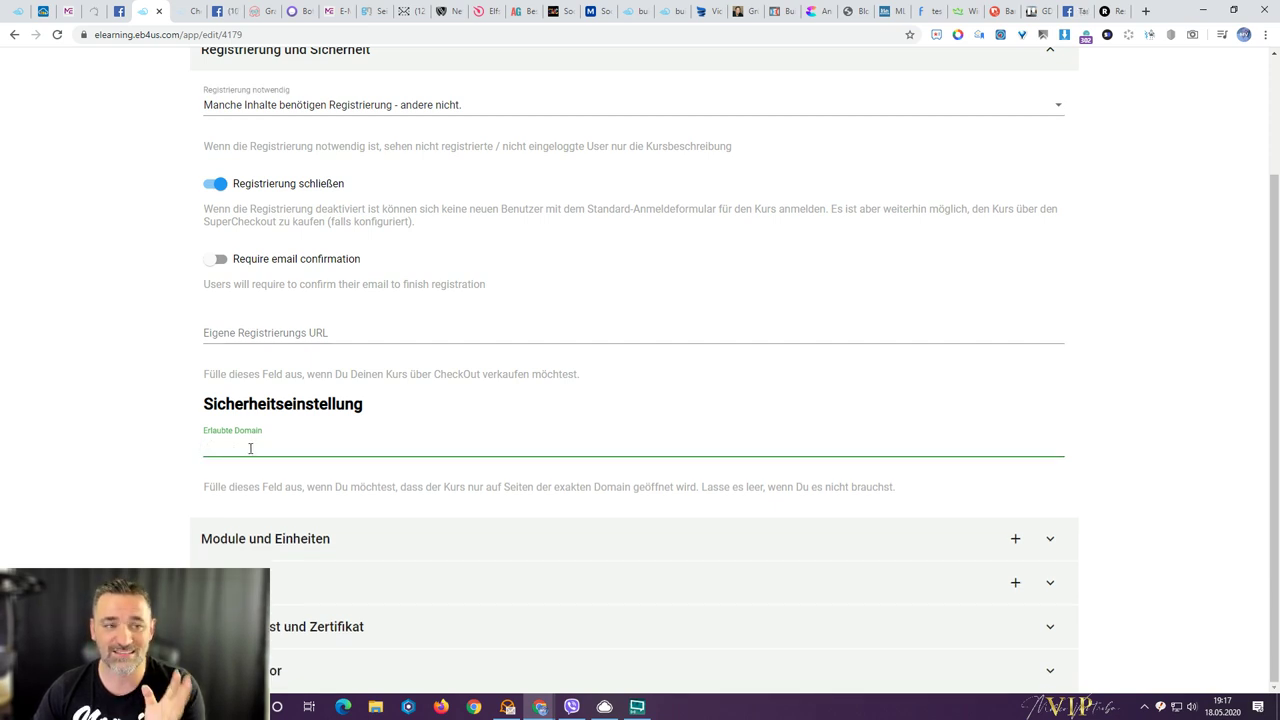
{"action": "scroll", "coordinate": [1185, 178], "scroll_direction": "up", "scroll_amount": 2}
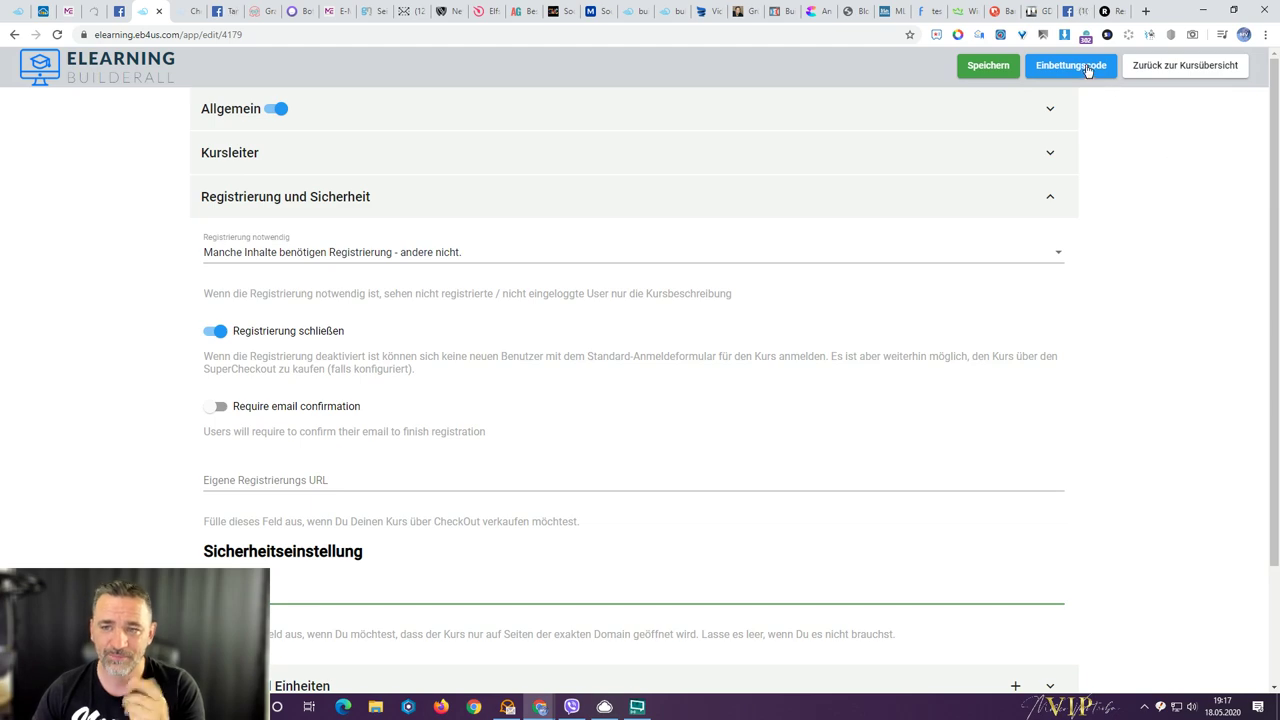
{"action": "left_click", "coordinate": [1088, 70]}
{"action": "left_click", "coordinate": [108, 212]}
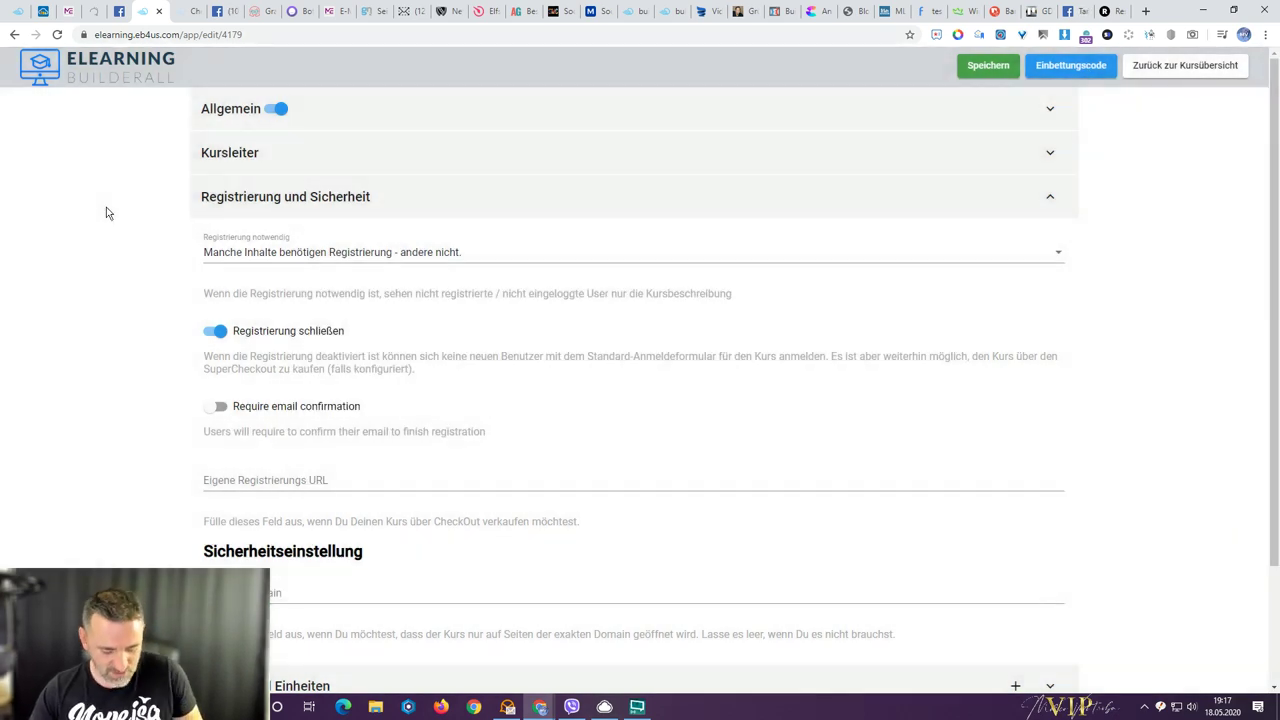
{"action": "key", "text": "F5"}
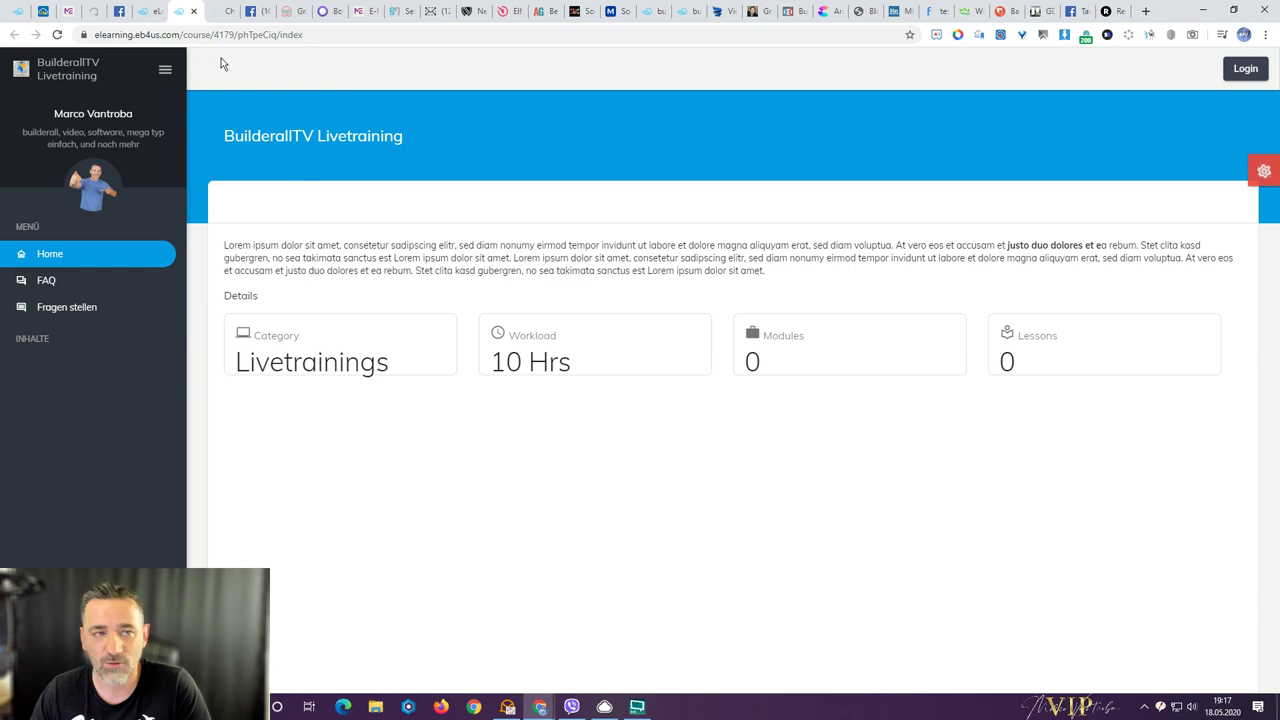
{"action": "left_click", "coordinate": [150, 12]}
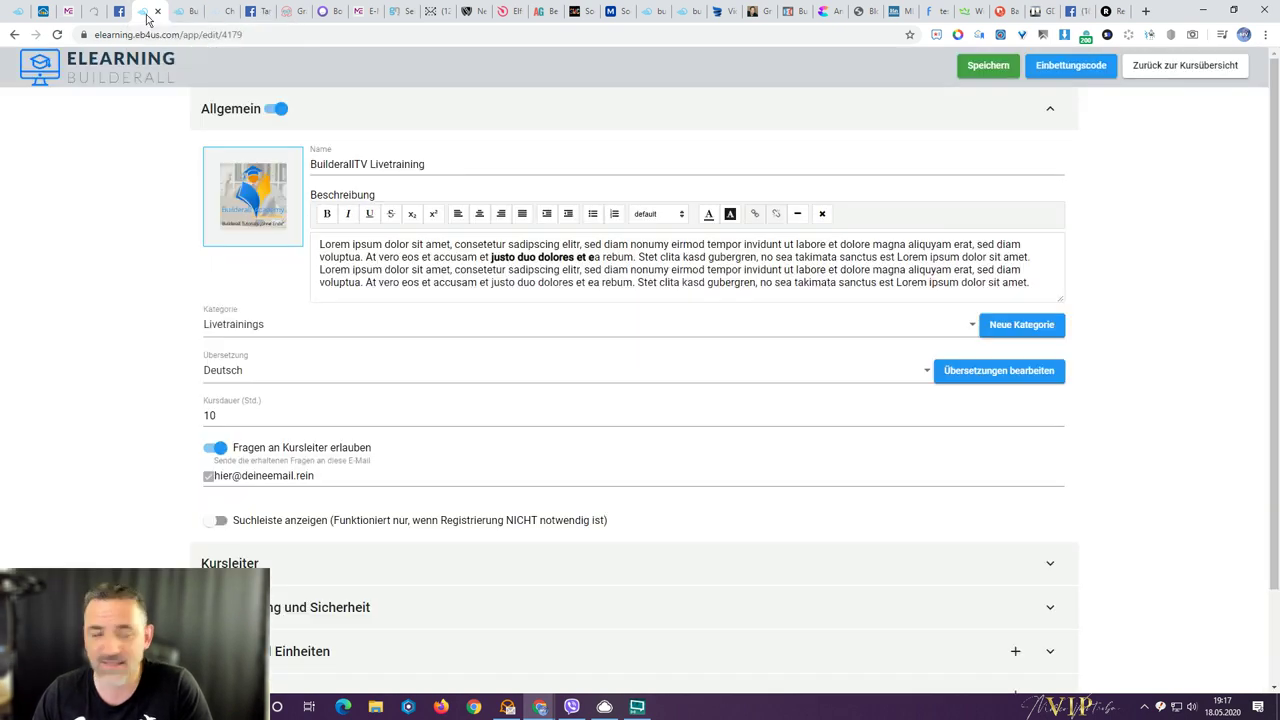
- Expand the Registrierung und Sicherheit, Module und Einheiten and FAQ sections of the editor
{"action": "scroll", "coordinate": [120, 237], "scroll_direction": "down", "scroll_amount": 1}
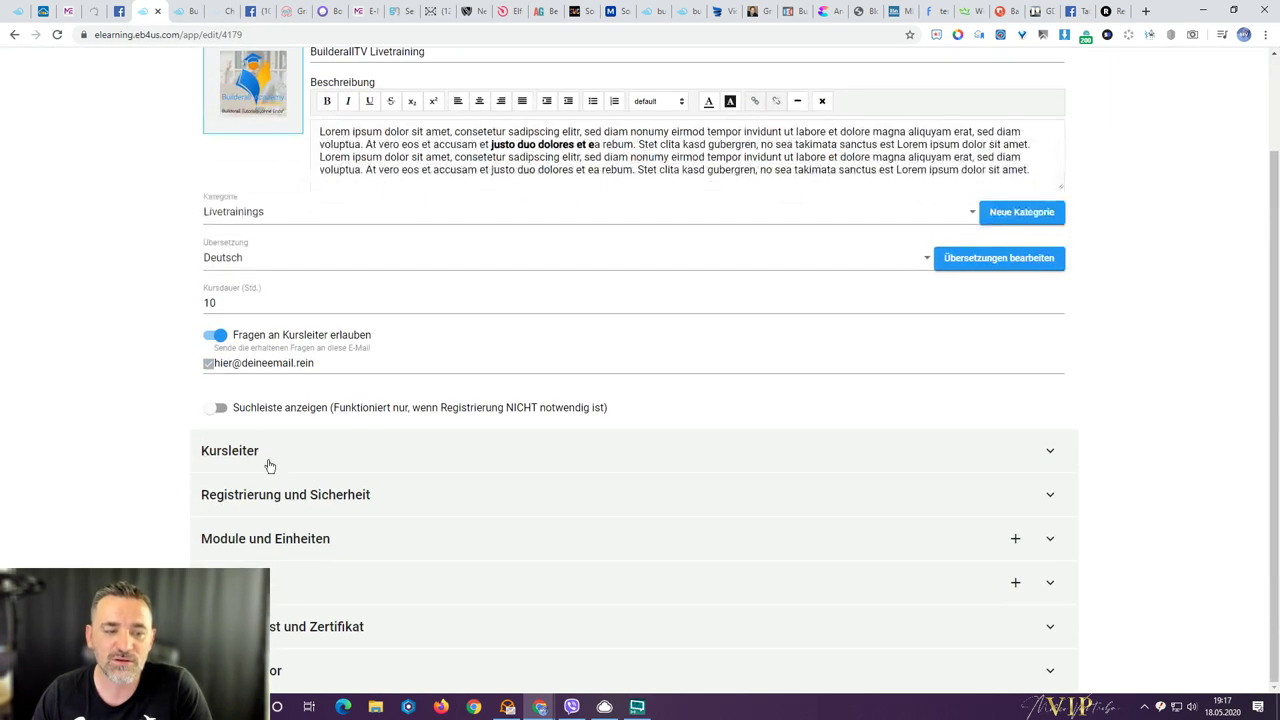
{"action": "left_click", "coordinate": [266, 492]}
{"action": "scroll", "coordinate": [266, 490], "scroll_direction": "down", "scroll_amount": 4}
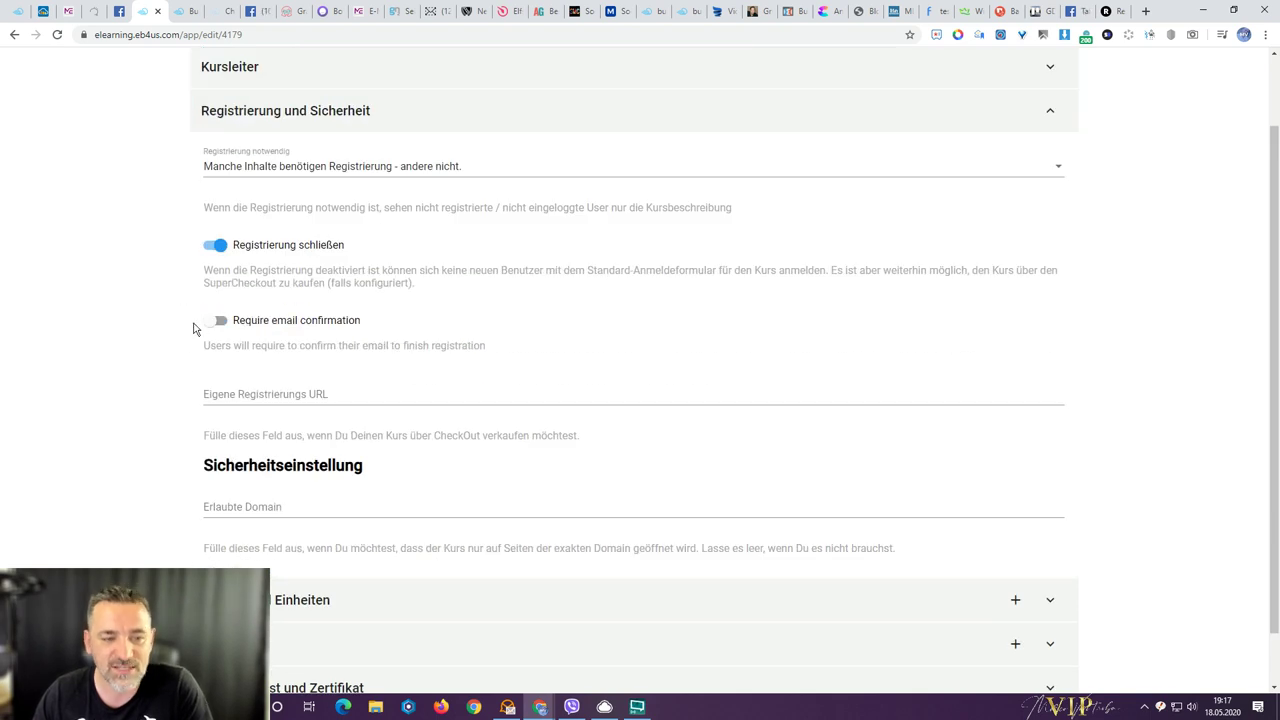
{"action": "scroll", "coordinate": [228, 392], "scroll_direction": "down", "scroll_amount": 1}
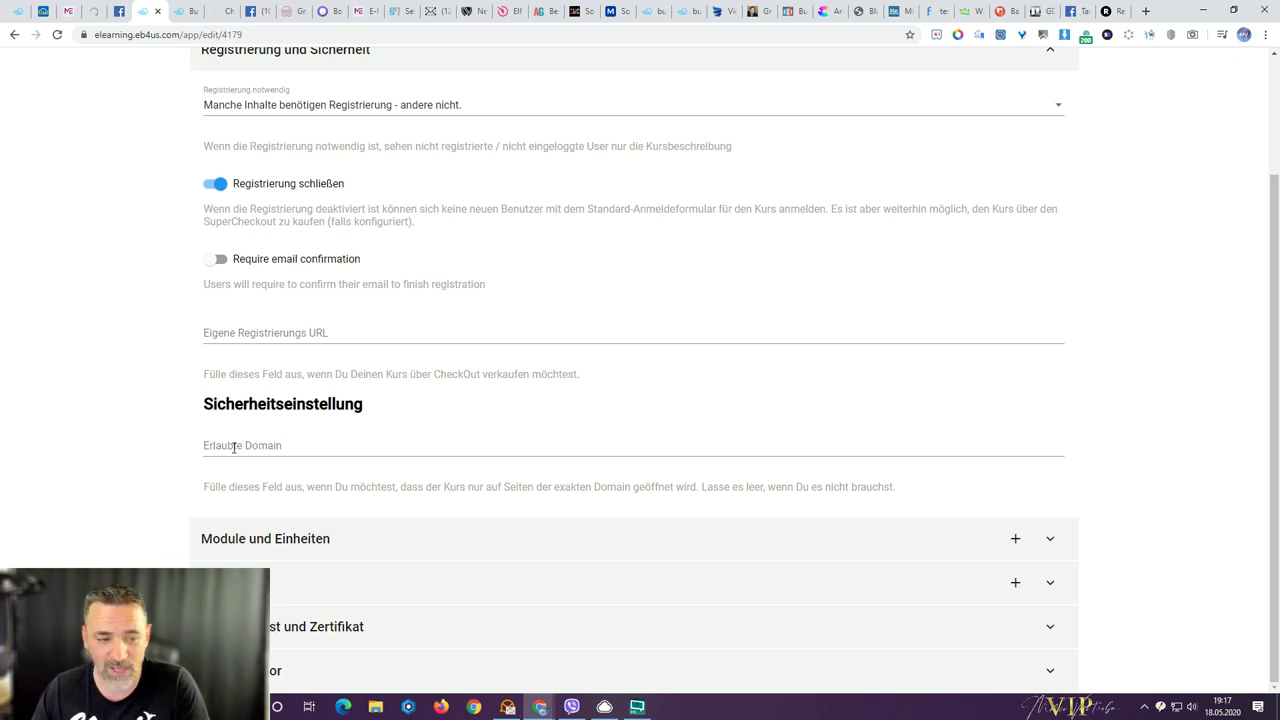
{"action": "left_click", "coordinate": [289, 541]}
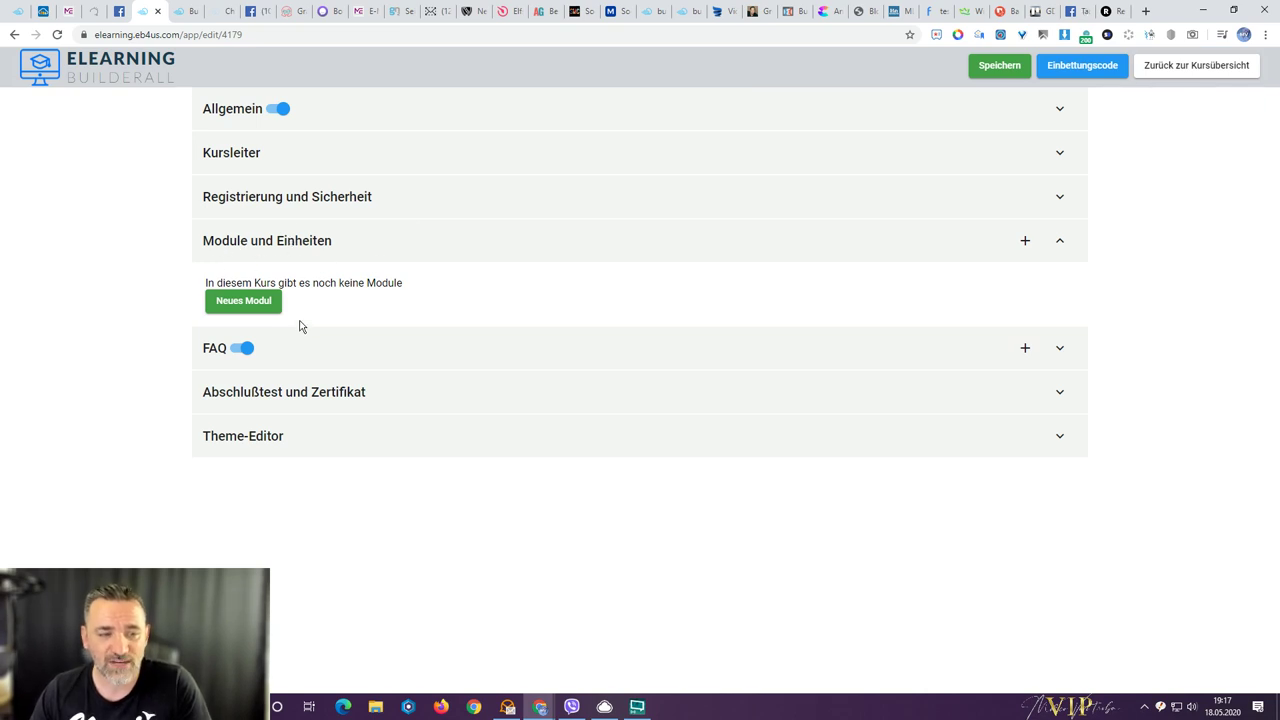
{"action": "left_click", "coordinate": [306, 347]}
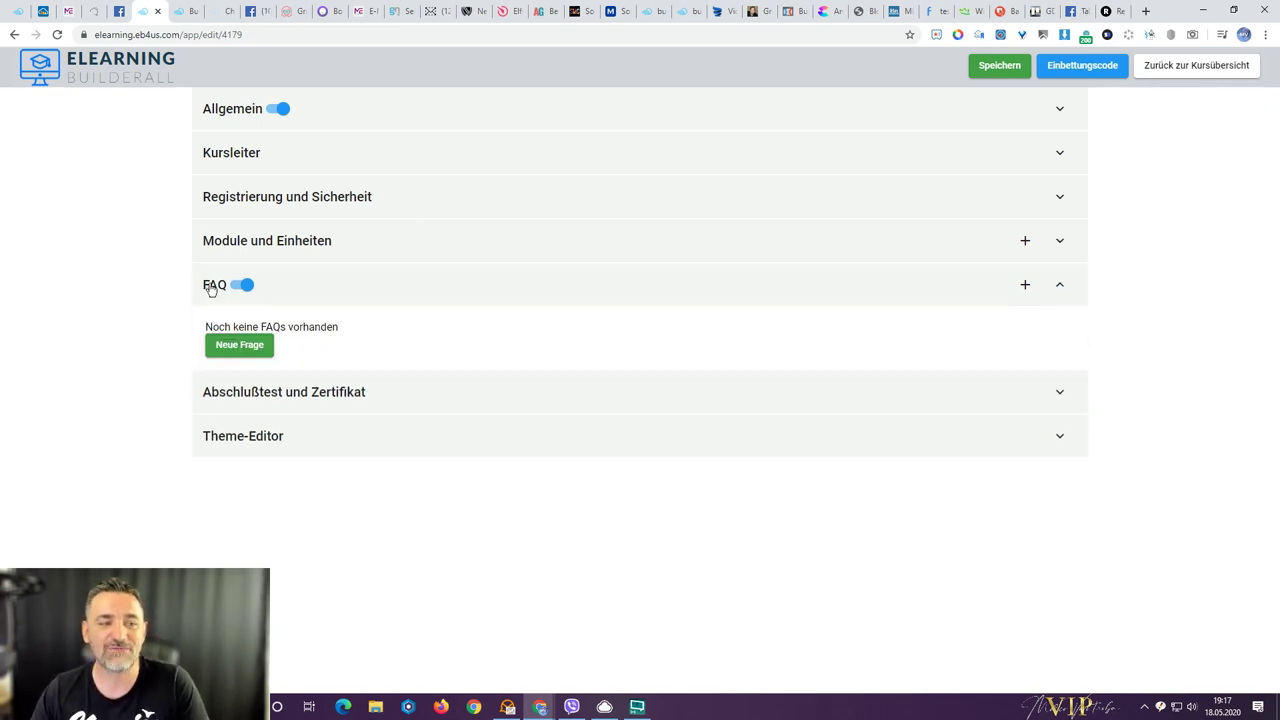
- View the course's empty public FAQ page, then return to the editor
{"action": "left_click", "coordinate": [175, 12]}
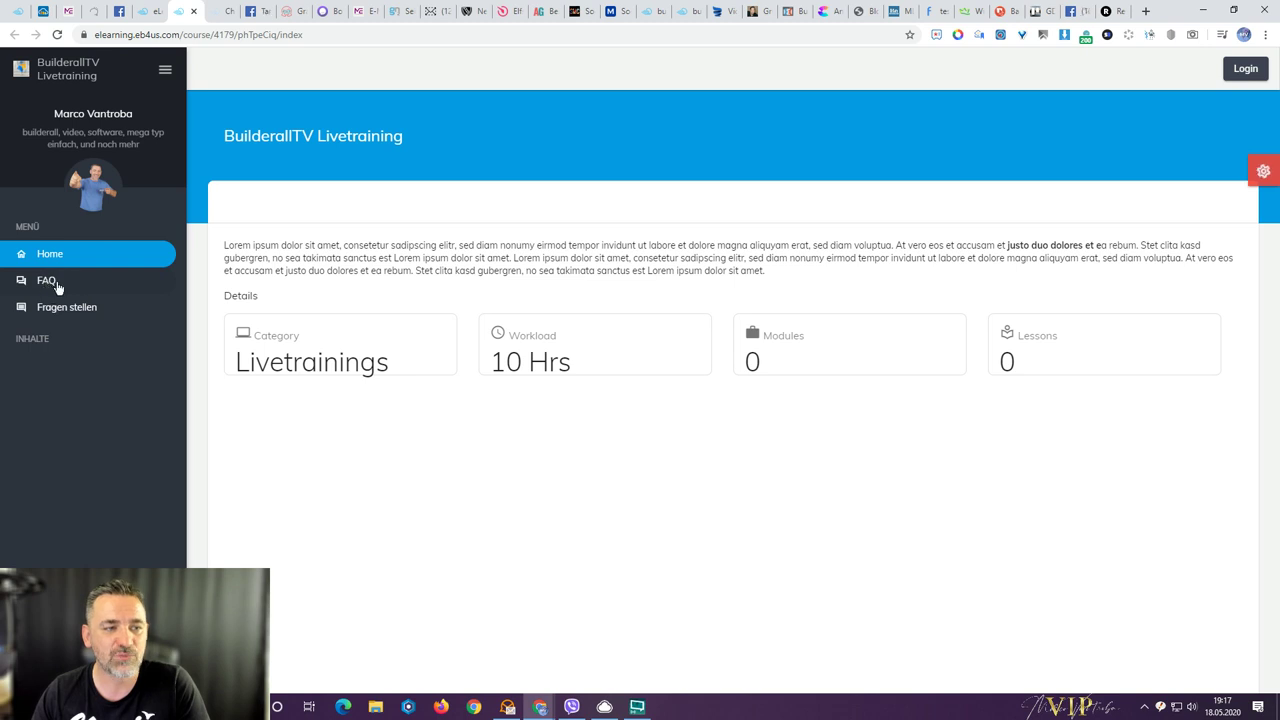
{"action": "left_click", "coordinate": [47, 283]}
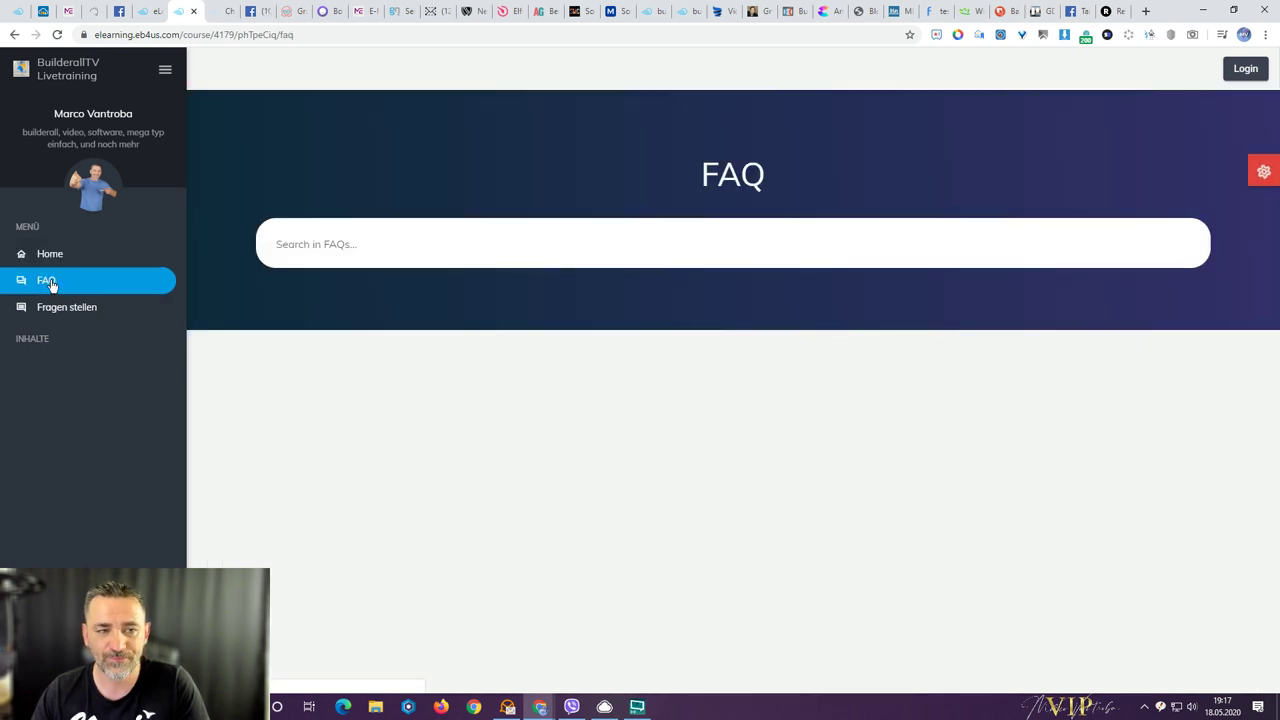
{"action": "left_click", "coordinate": [145, 12]}
- Add FAQ 'Wie lange habe ich Zugriff auf den Kurs' with answer 'für mmmer. Aus die Mau'
{"action": "left_click", "coordinate": [231, 347]}
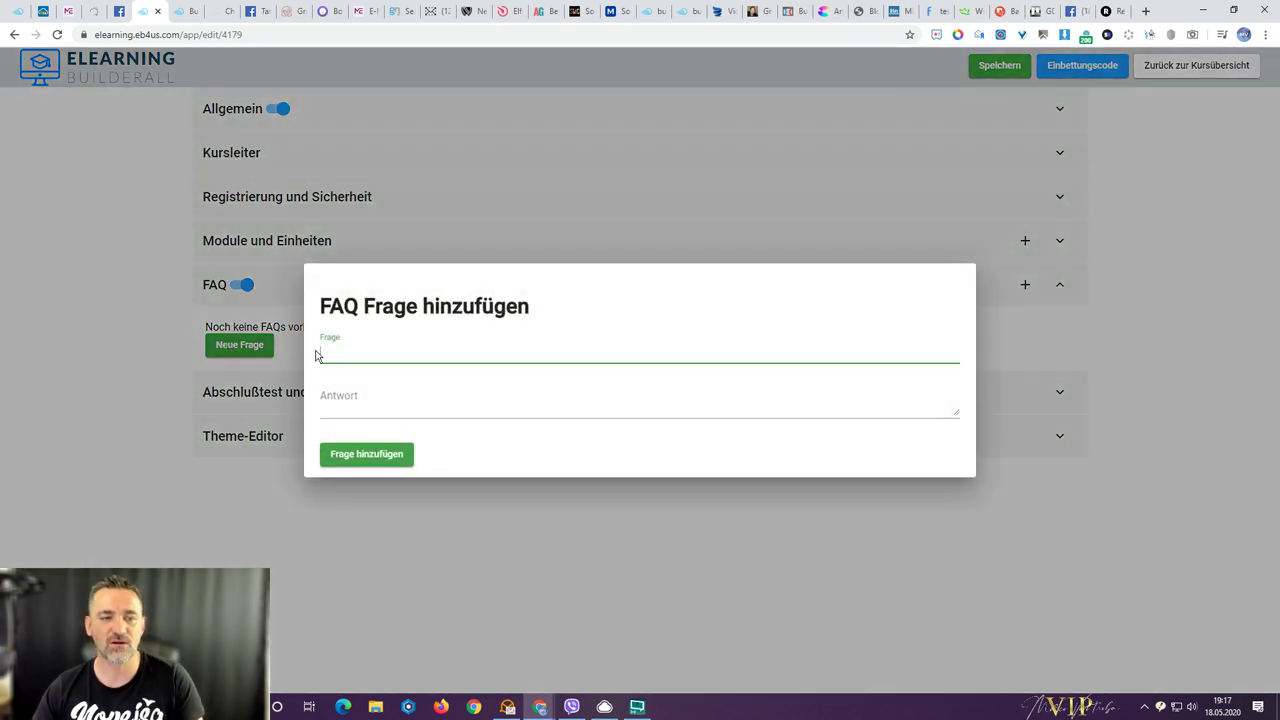
{"action": "type", "text": "Wie lange habe ich Zug"}
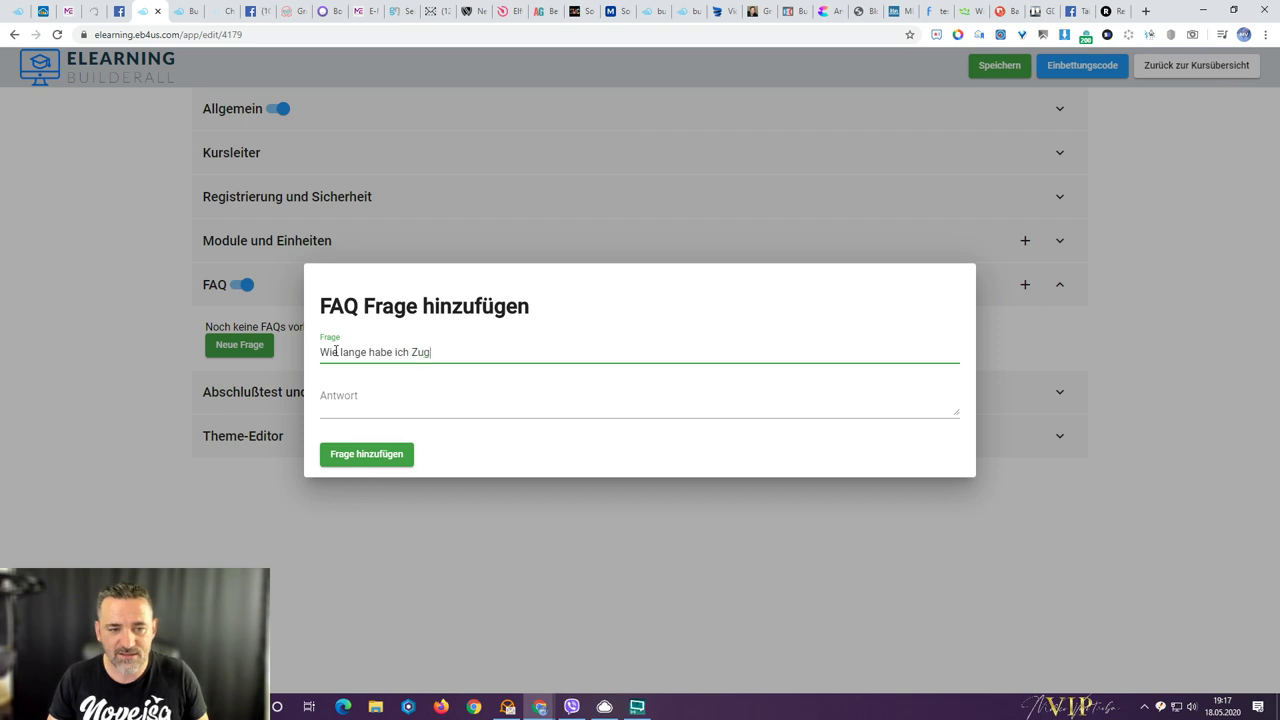
{"action": "type", "text": "riff auf den Kurs"}
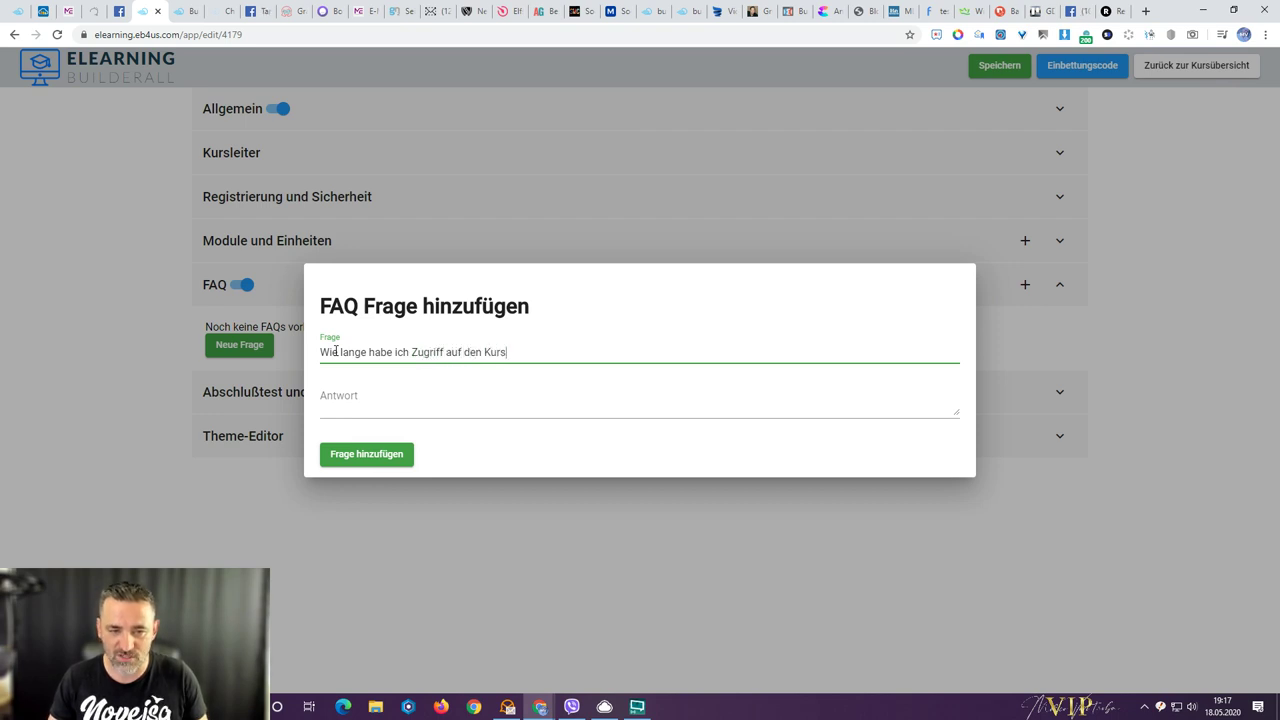
{"action": "key", "text": "Tab"}
{"action": "type", "text": "für m"}
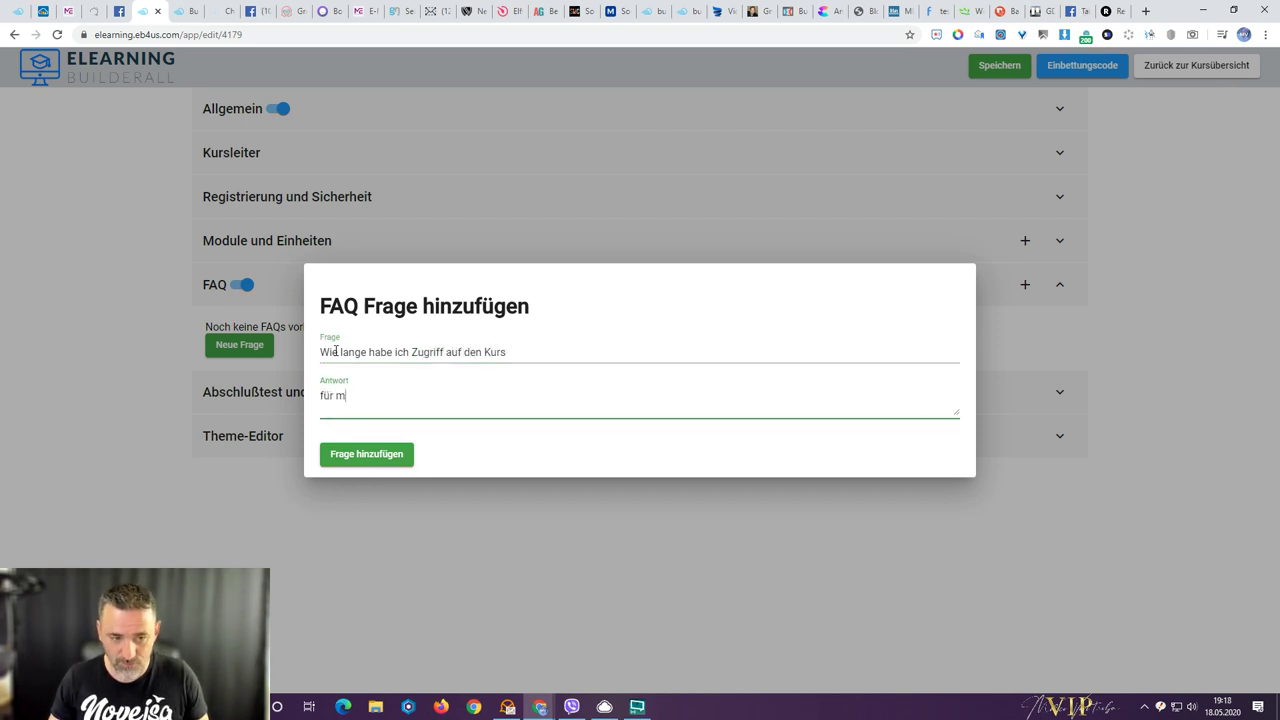
{"action": "key", "text": "BackSpace"}
{"action": "type", "text": "immer. Aus die Maus"}
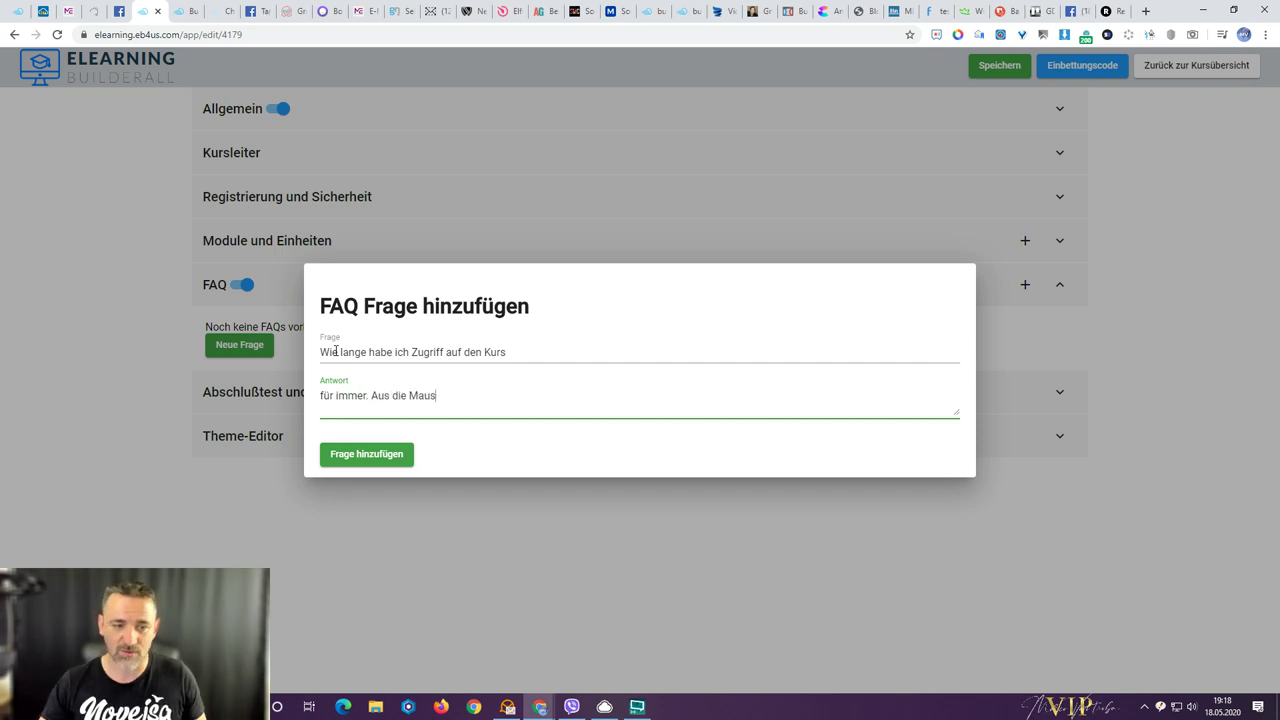
{"action": "left_click", "coordinate": [382, 456]}
- Add FAQ 'Kann ich auch in Raten bezahlen?' answered 'Nein, das ist nicht möglich. Hör auf zu schorren.'
{"action": "left_click", "coordinate": [246, 391]}
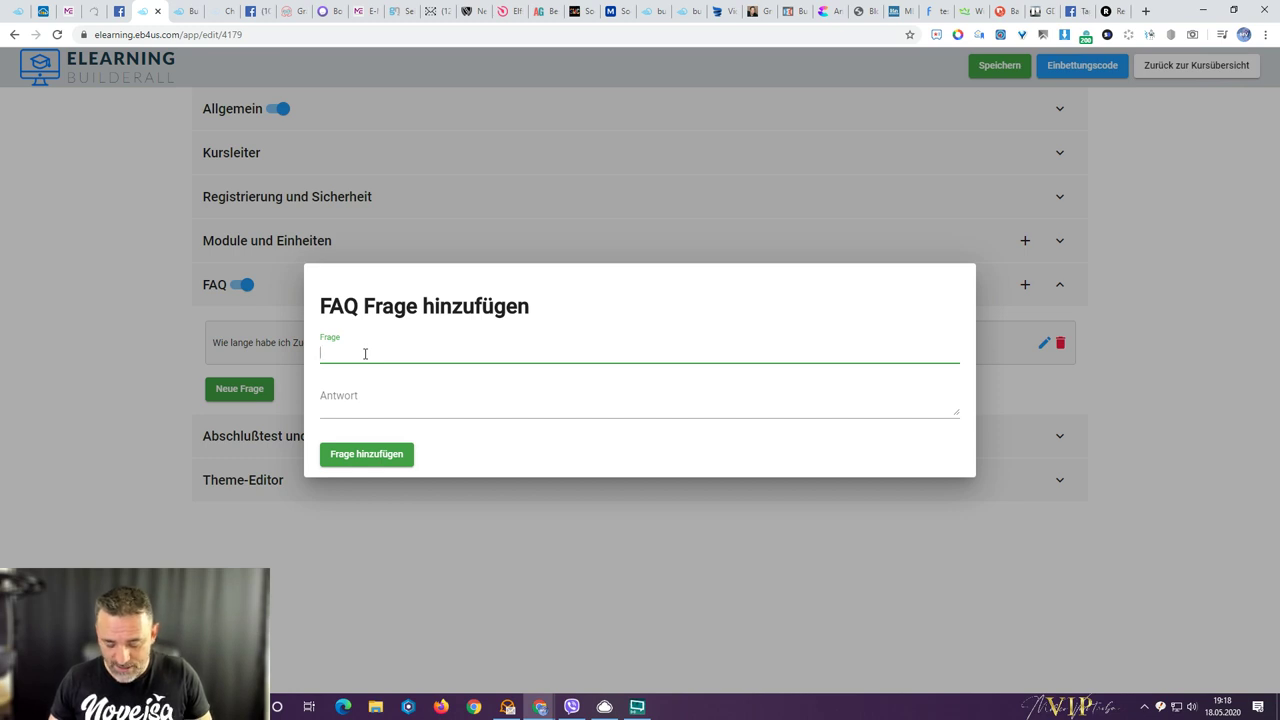
{"action": "type", "text": "Kann ich auch in Raten be"}
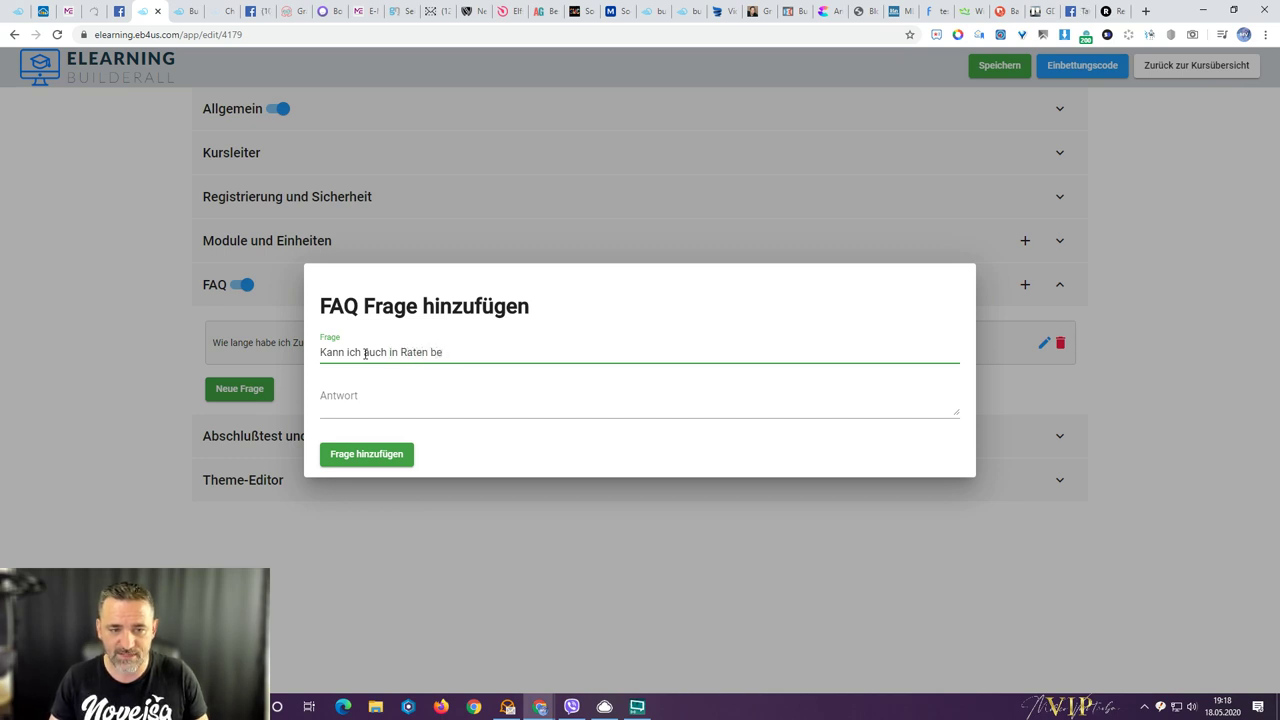
{"action": "type", "text": "zahlen?"}
{"action": "key", "text": "Tab"}
{"action": "type", "text": "nione"}
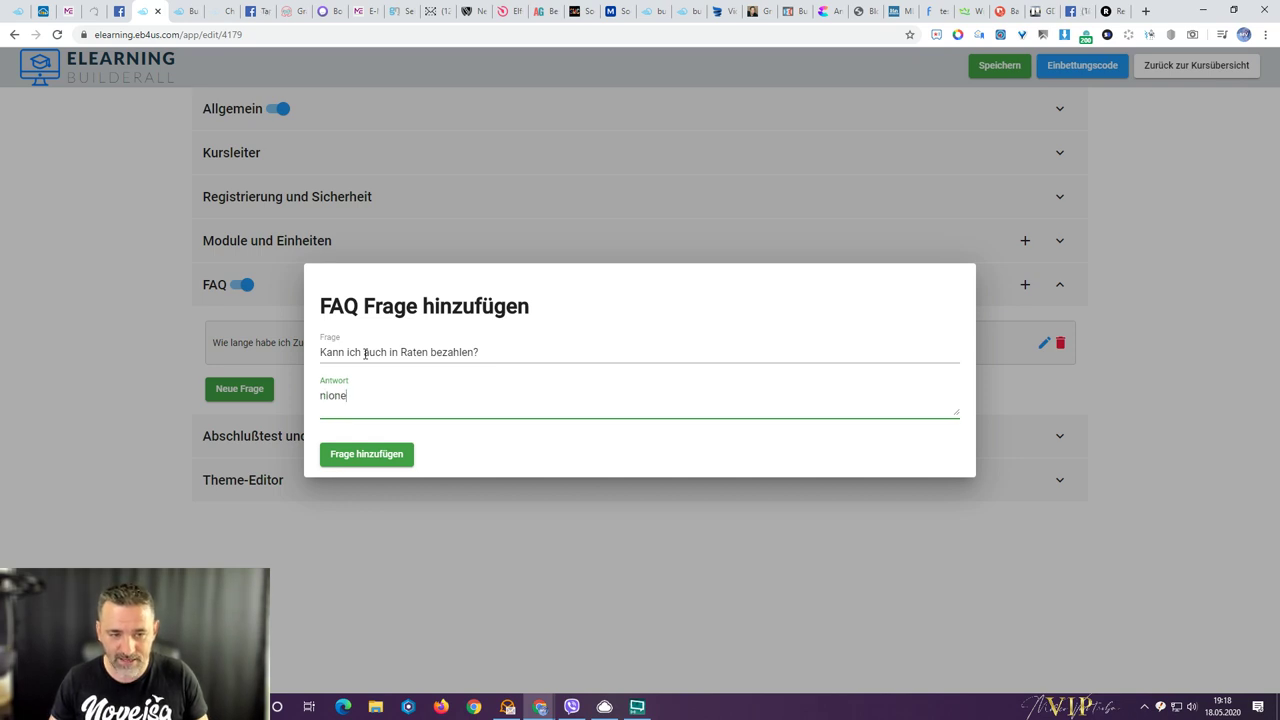
{"action": "key", "text": "BackSpace"}
{"action": "key", "text": "BackSpace"}
{"action": "key", "text": "BackSpace"}
{"action": "type", "text": "Nein,"}
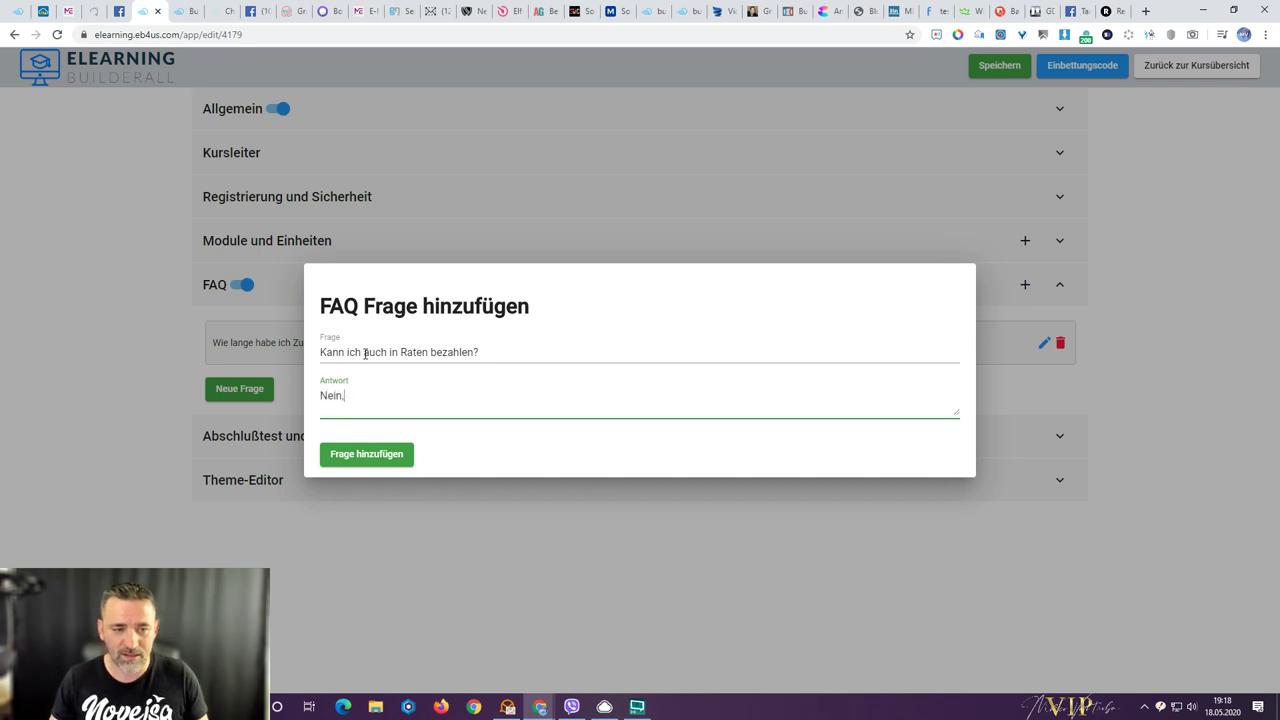
{"action": "type", "text": " das ist nicht möglich"}
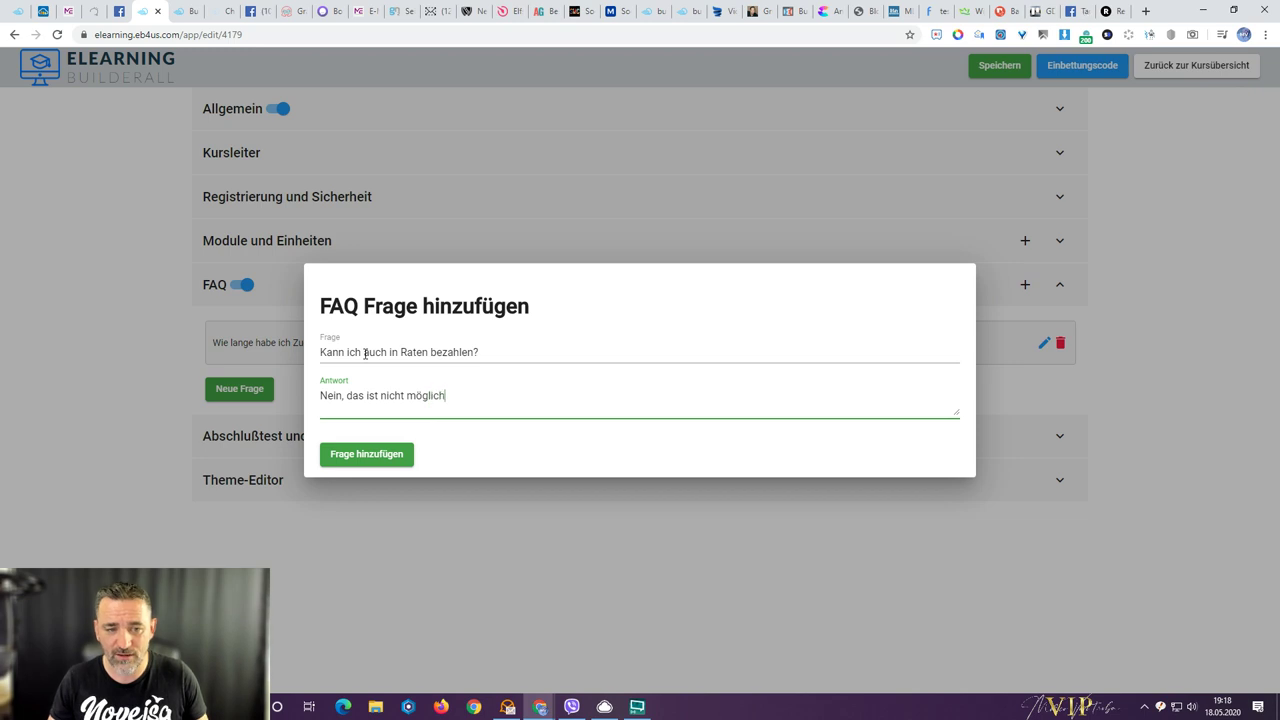
{"action": "type", "text": ". Hör auf zu schorren."}
{"action": "left_click", "coordinate": [366, 454]}
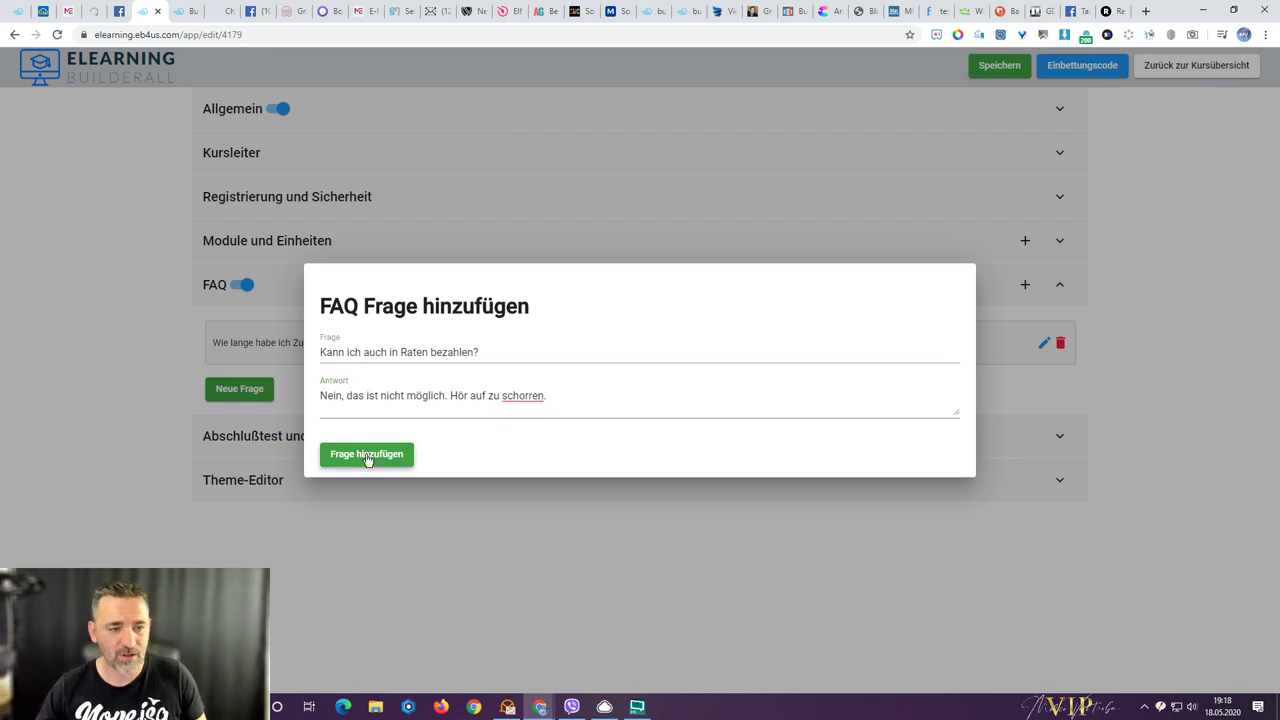
- Add FAQ 'Gibt es Aufzeichnungen?' explaining recordings aren't needed, then reload the public FAQ page
{"action": "left_click", "coordinate": [242, 432]}
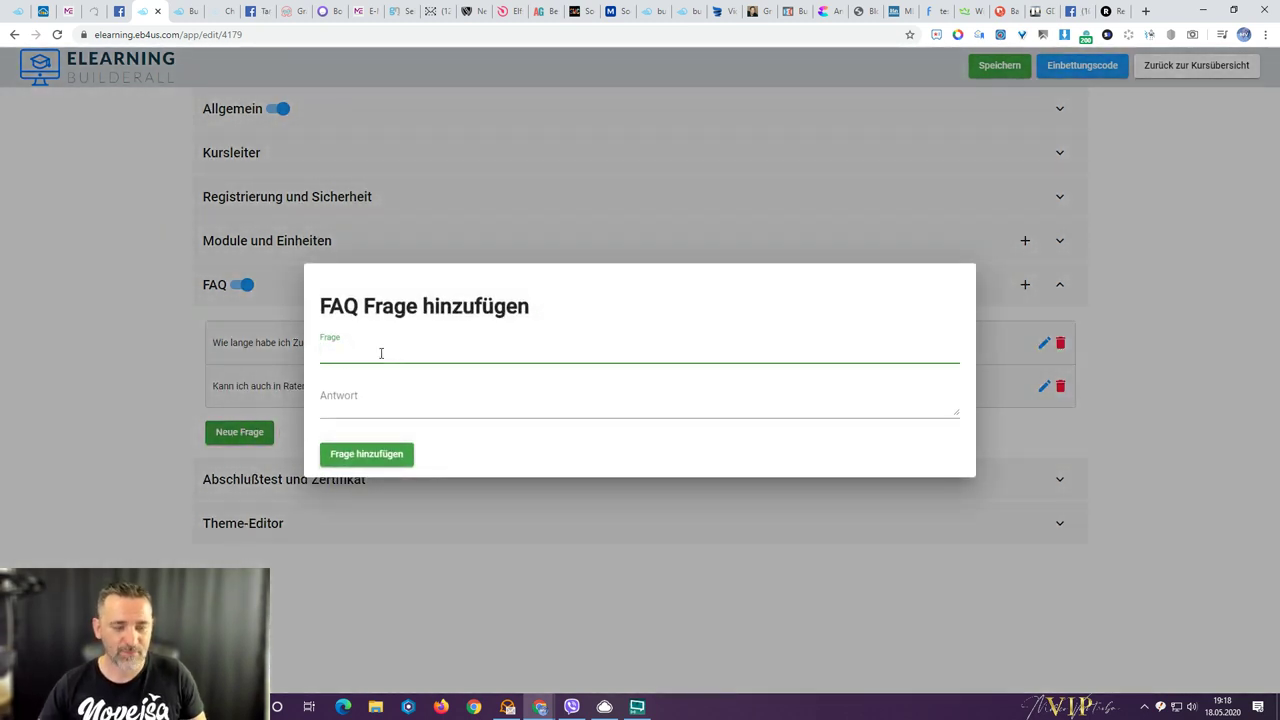
{"action": "type", "text": "Gibt es Aufzeichnungen?"}
{"action": "key", "text": "Tab"}
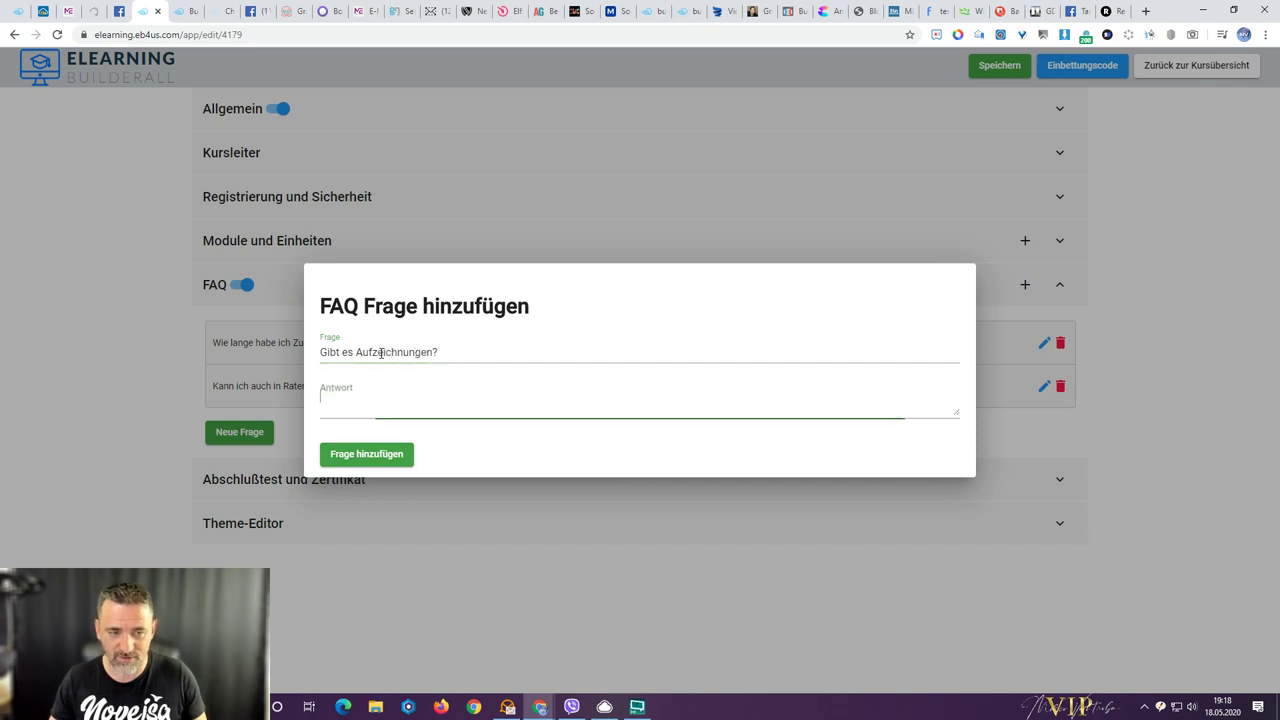
{"action": "type", "text": "Das ist nicht notwendig, denn sätmlcihe l"}
{"action": "type", "text": "nhalte "}
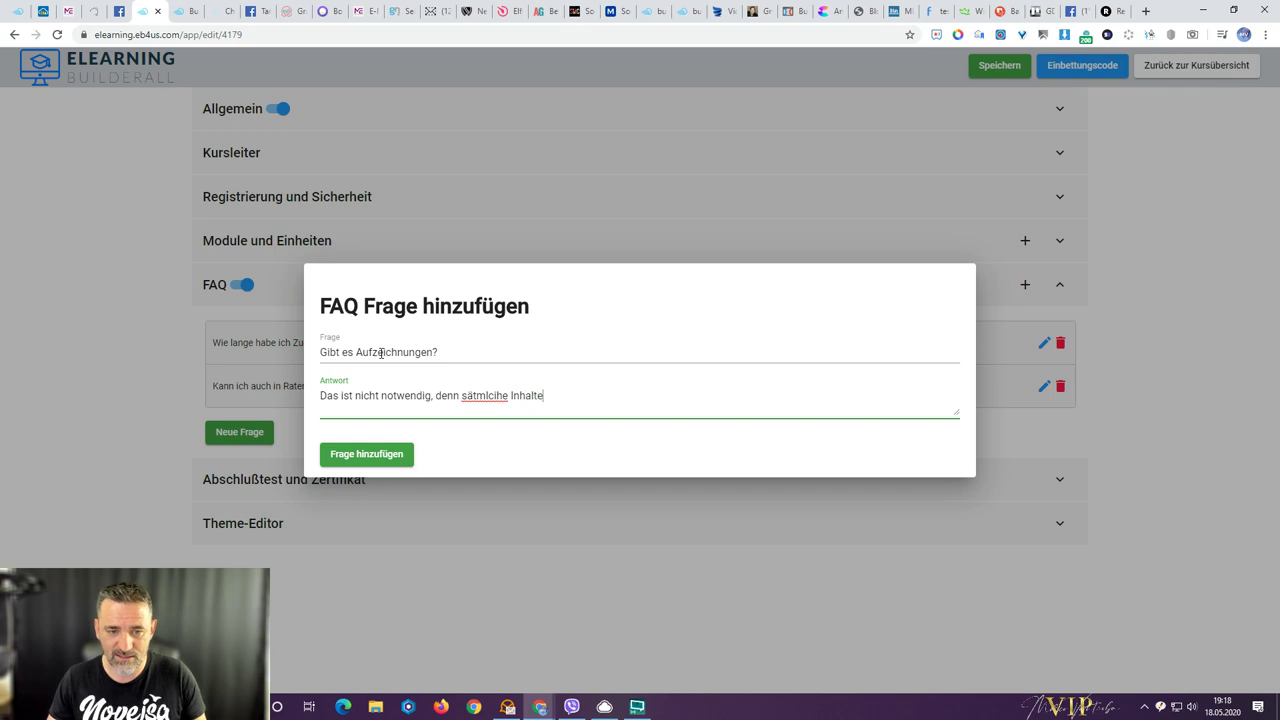
{"action": "type", "text": "wurden im Vorfeld"}
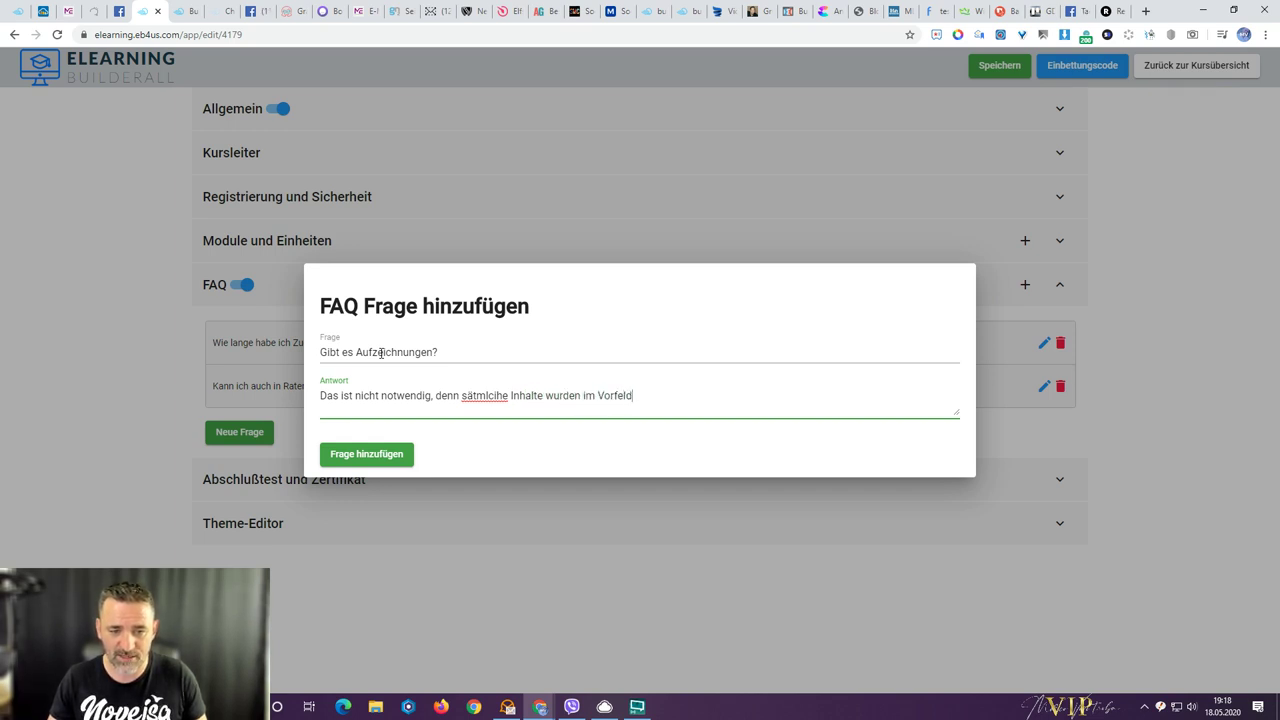
{"action": "type", "text": " professionell get"}
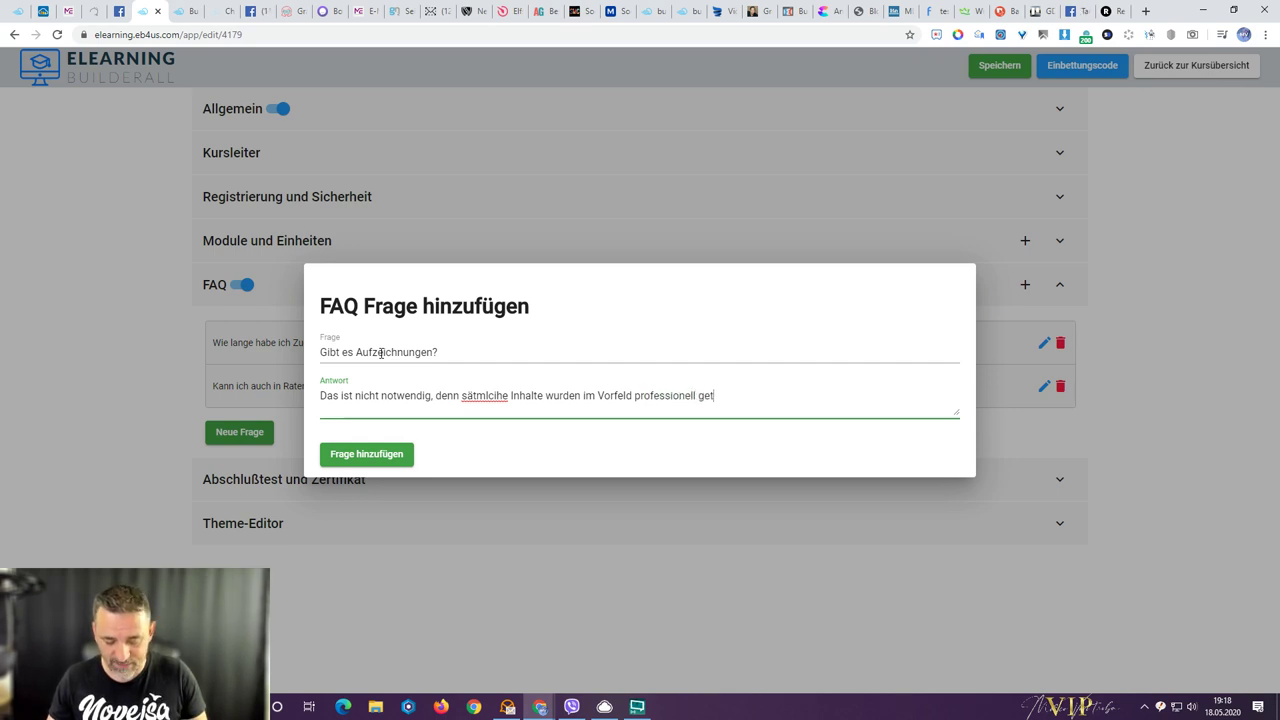
{"action": "type", "text": "ätigt und werden zeitgesteuert zur Verfügung gestellt."}
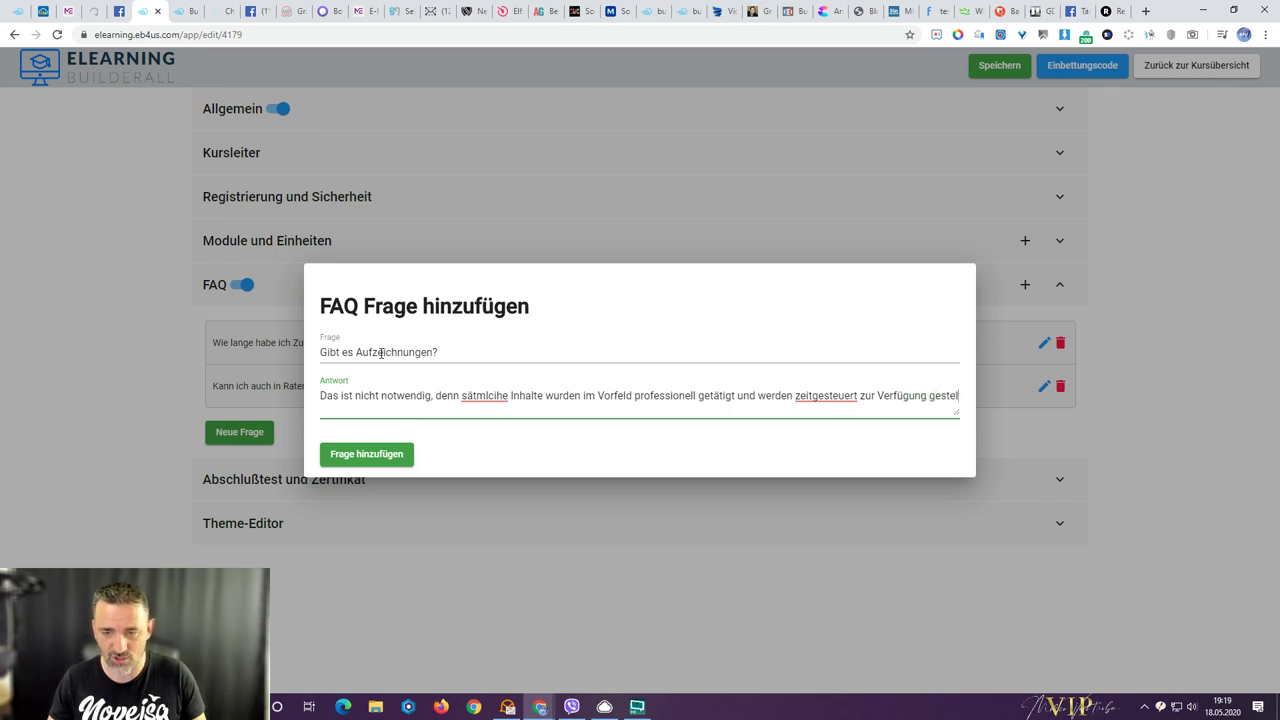
{"action": "left_click", "coordinate": [375, 455]}
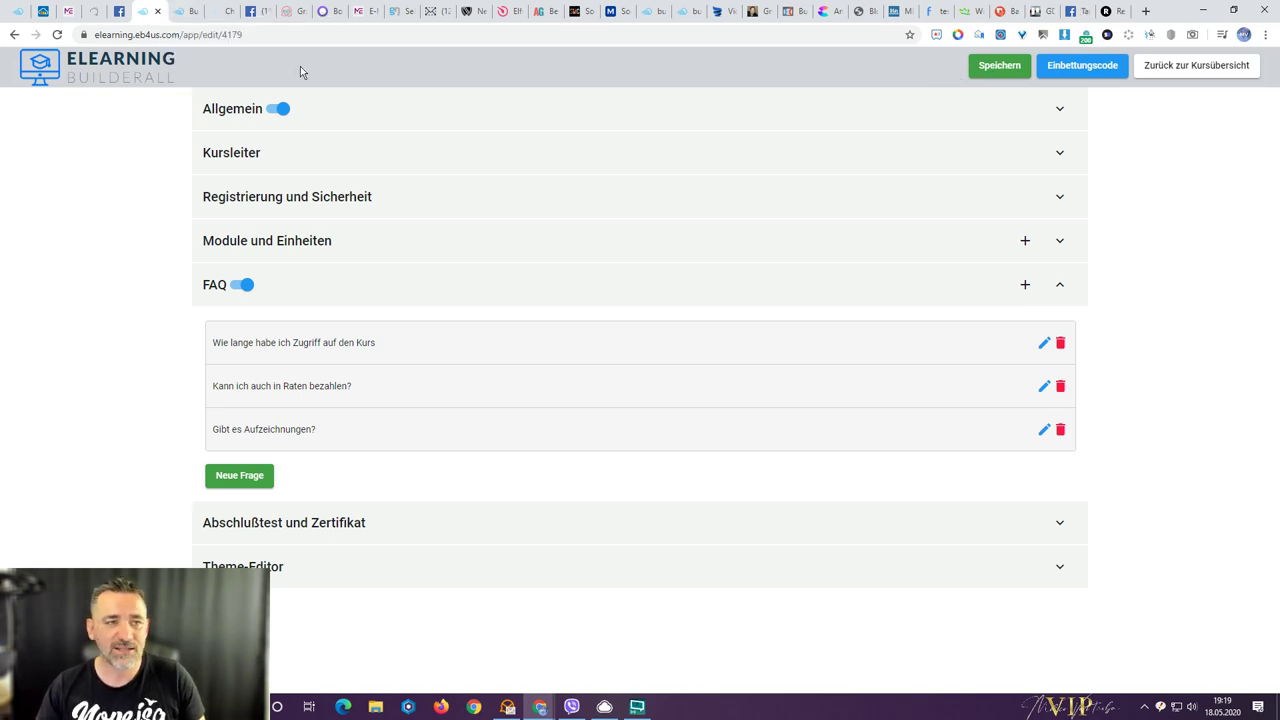
{"action": "left_click", "coordinate": [183, 12]}
{"action": "key", "text": "F5"}
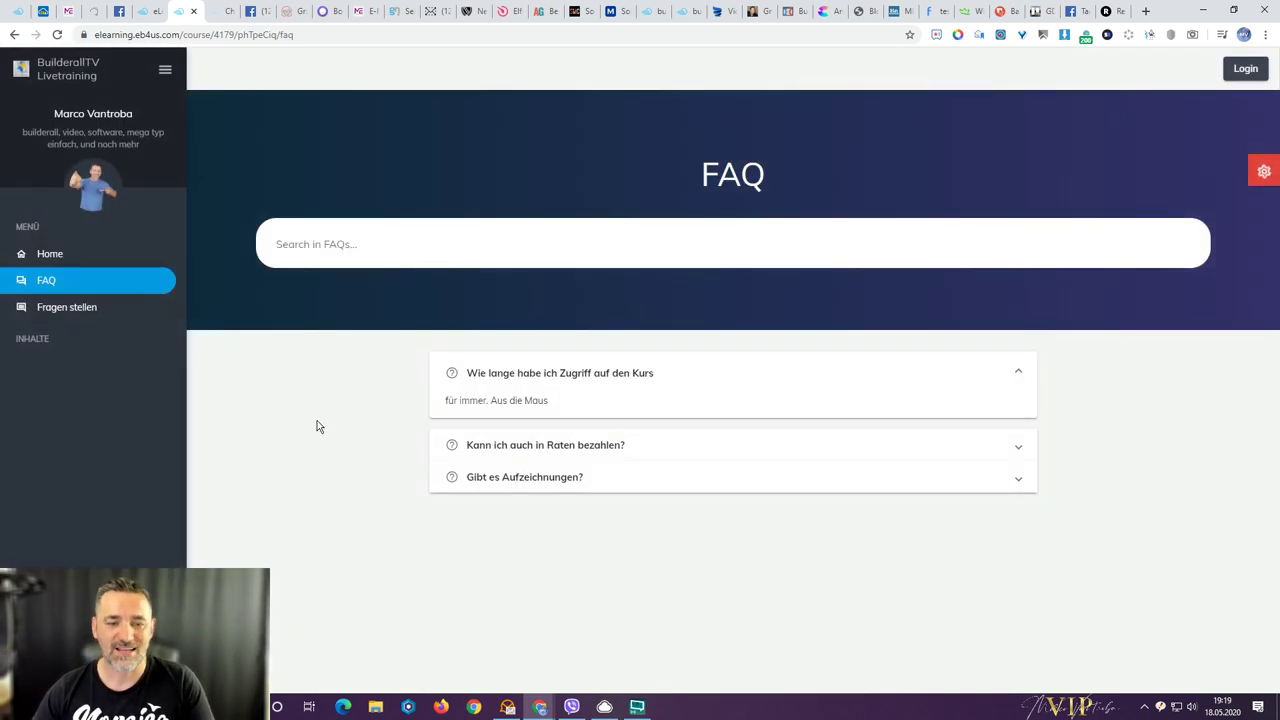
- Expand the instalment, recordings and course-access answers on the public FAQ page, then return to the editor
{"action": "left_click", "coordinate": [585, 446]}
{"action": "left_click", "coordinate": [571, 481]}
{"action": "left_click", "coordinate": [585, 370]}
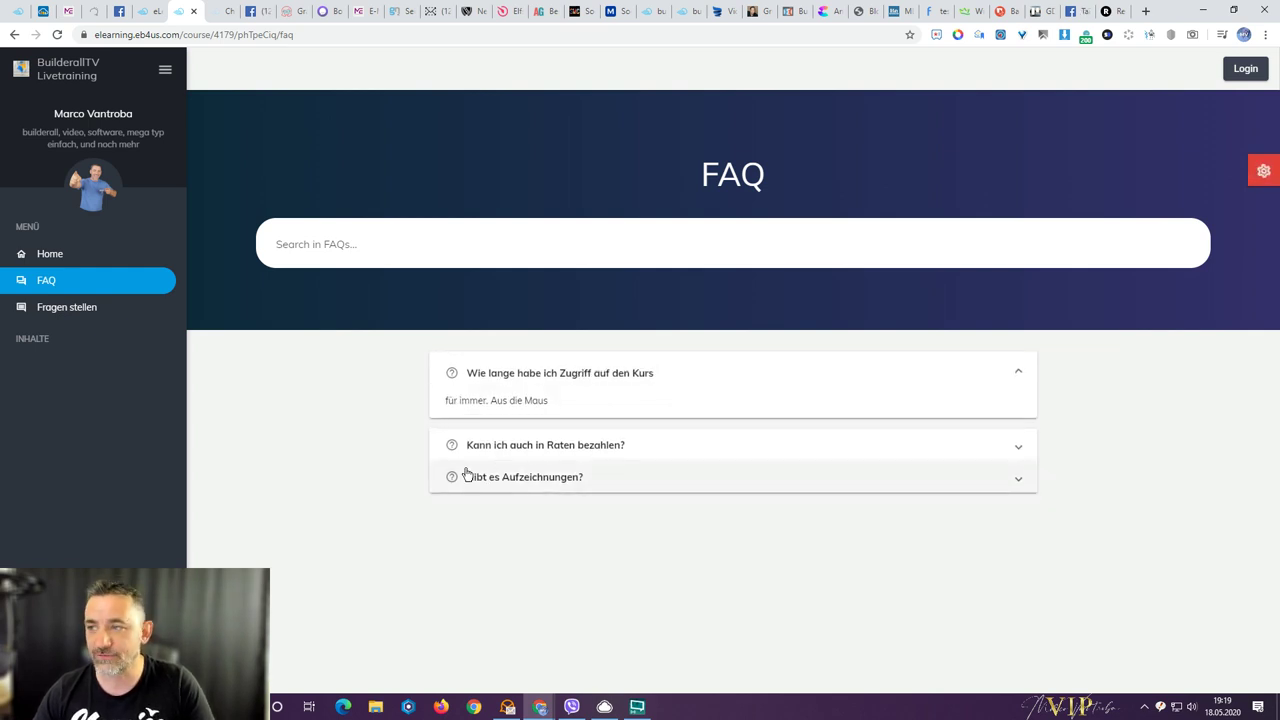
{"action": "left_click", "coordinate": [152, 18]}
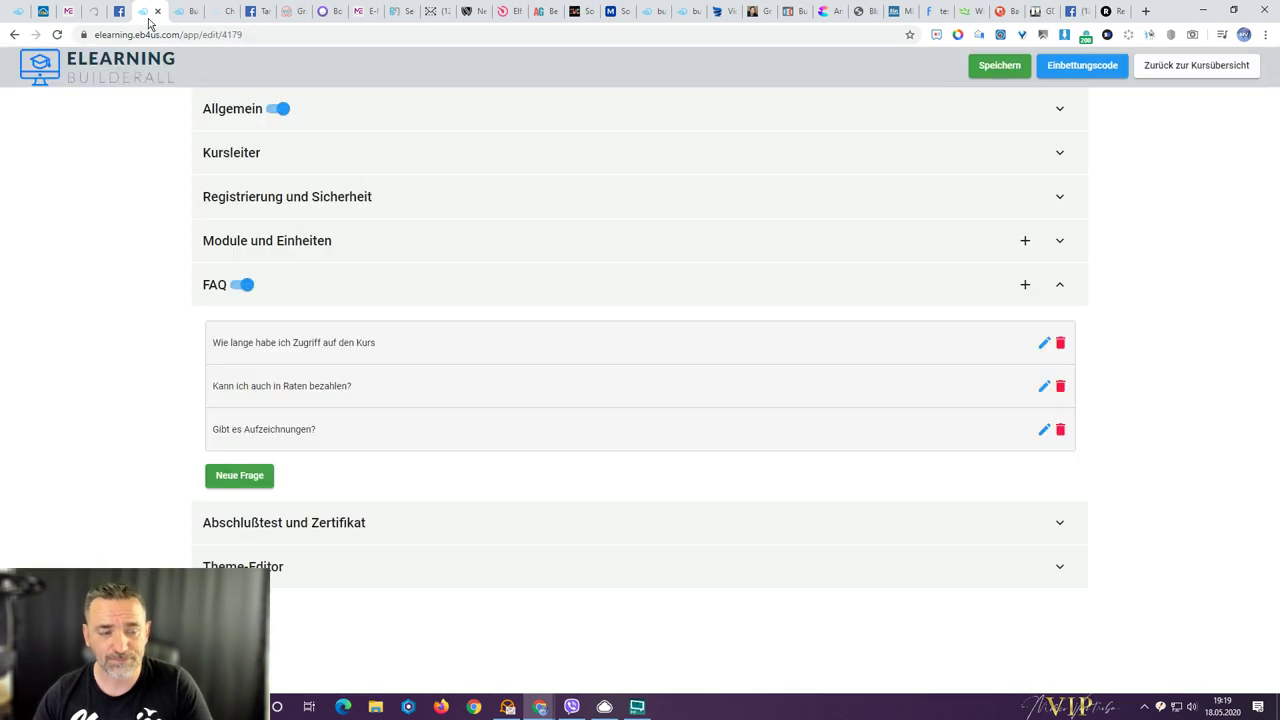
- Open the Abschlußtest und Zertifikat settings and set the award percentage to 100
{"action": "left_click", "coordinate": [291, 530]}
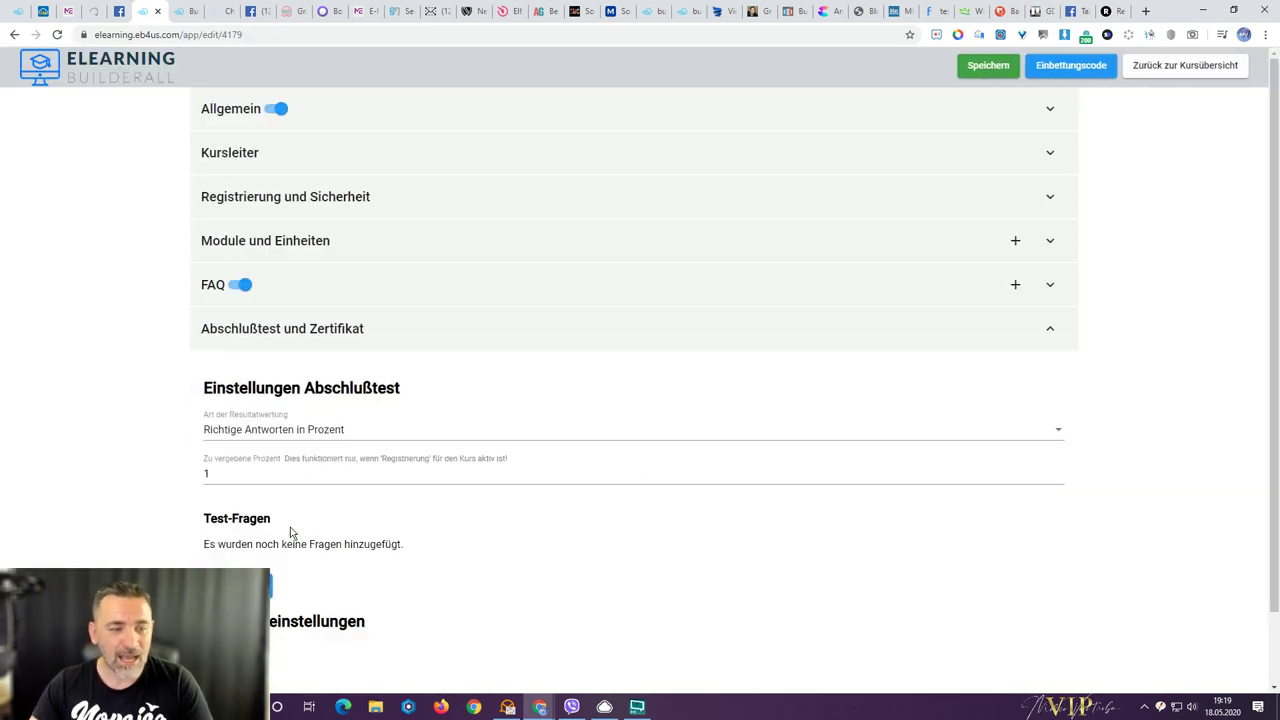
{"action": "scroll", "coordinate": [291, 532], "scroll_direction": "down", "scroll_amount": 1}
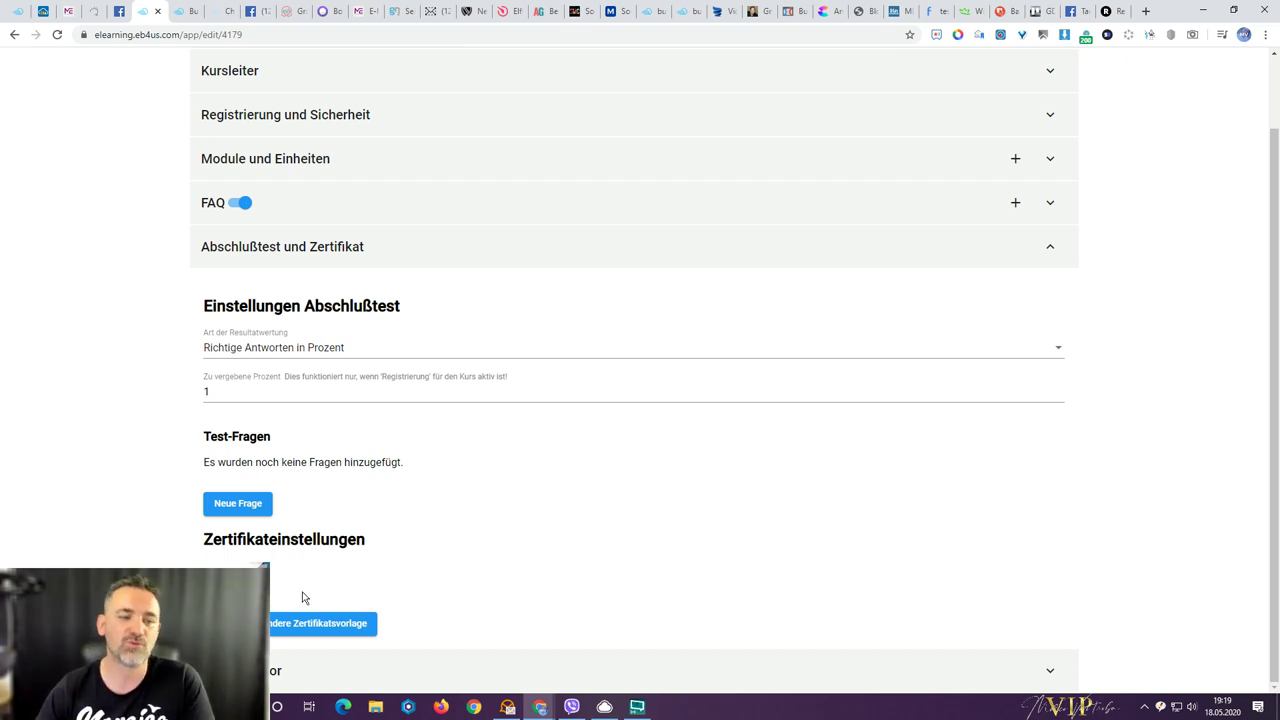
{"action": "left_click", "coordinate": [236, 395]}
{"action": "type", "text": "100"}
{"action": "left_click", "coordinate": [152, 397]}
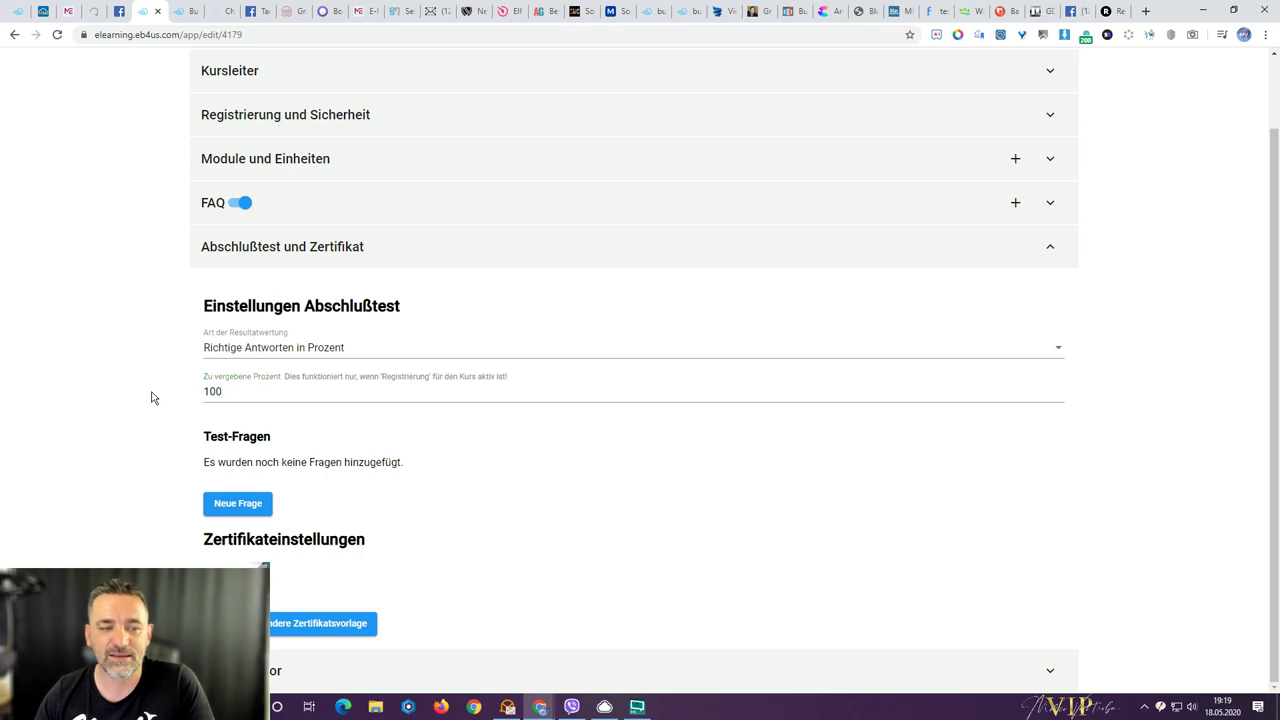
- Score results by Anzahl von richtigen Antworten with 10 points, and start a new question
{"action": "left_click", "coordinate": [312, 358]}
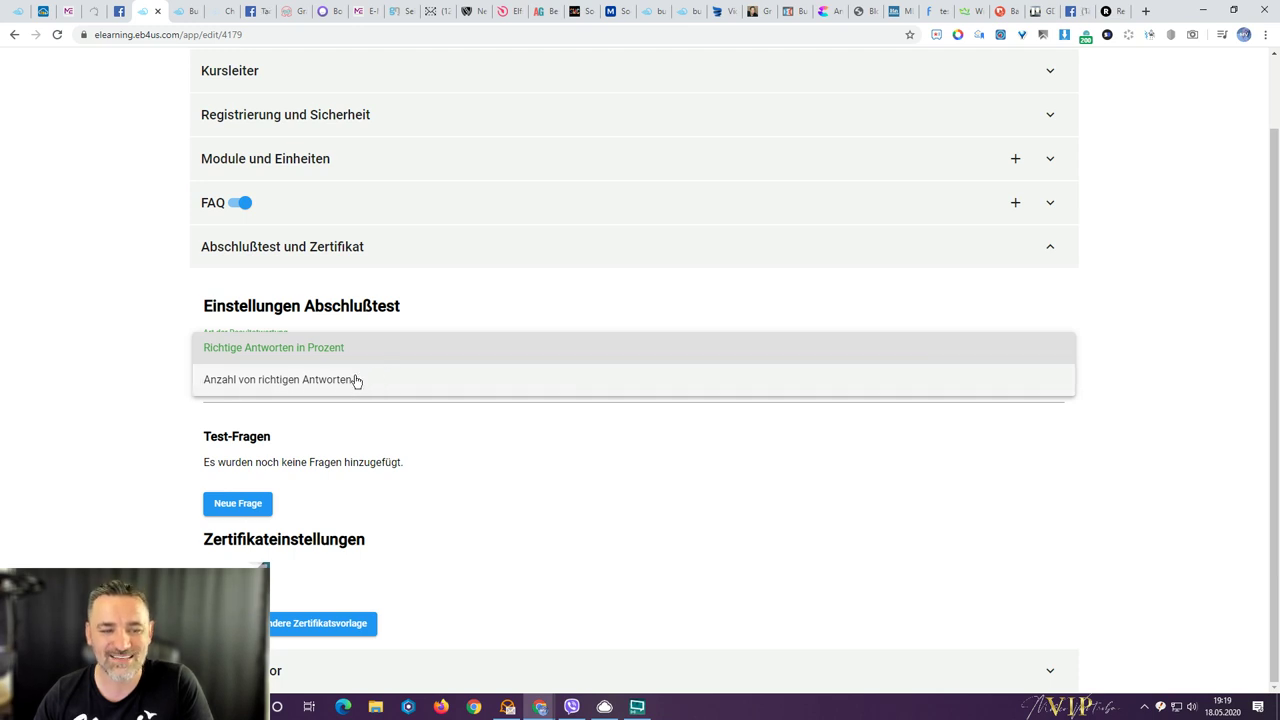
{"action": "left_click", "coordinate": [120, 387]}
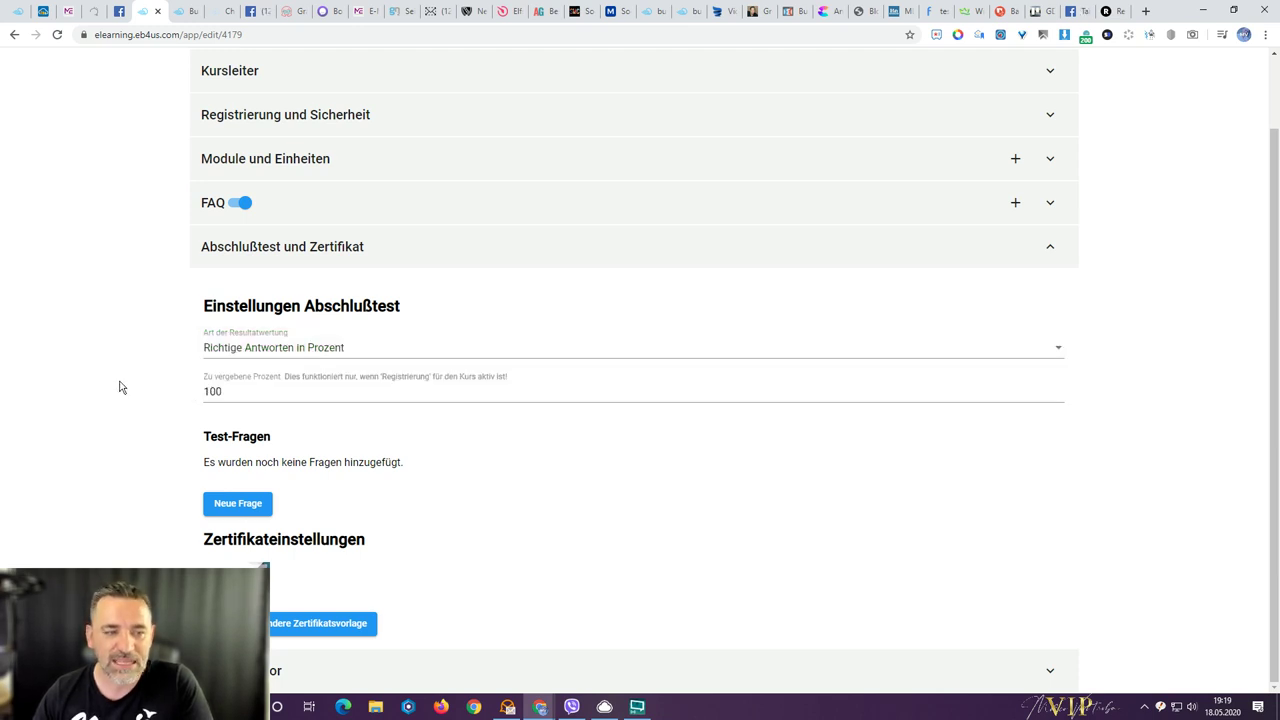
{"action": "left_click", "coordinate": [307, 355]}
{"action": "left_click", "coordinate": [270, 355]}
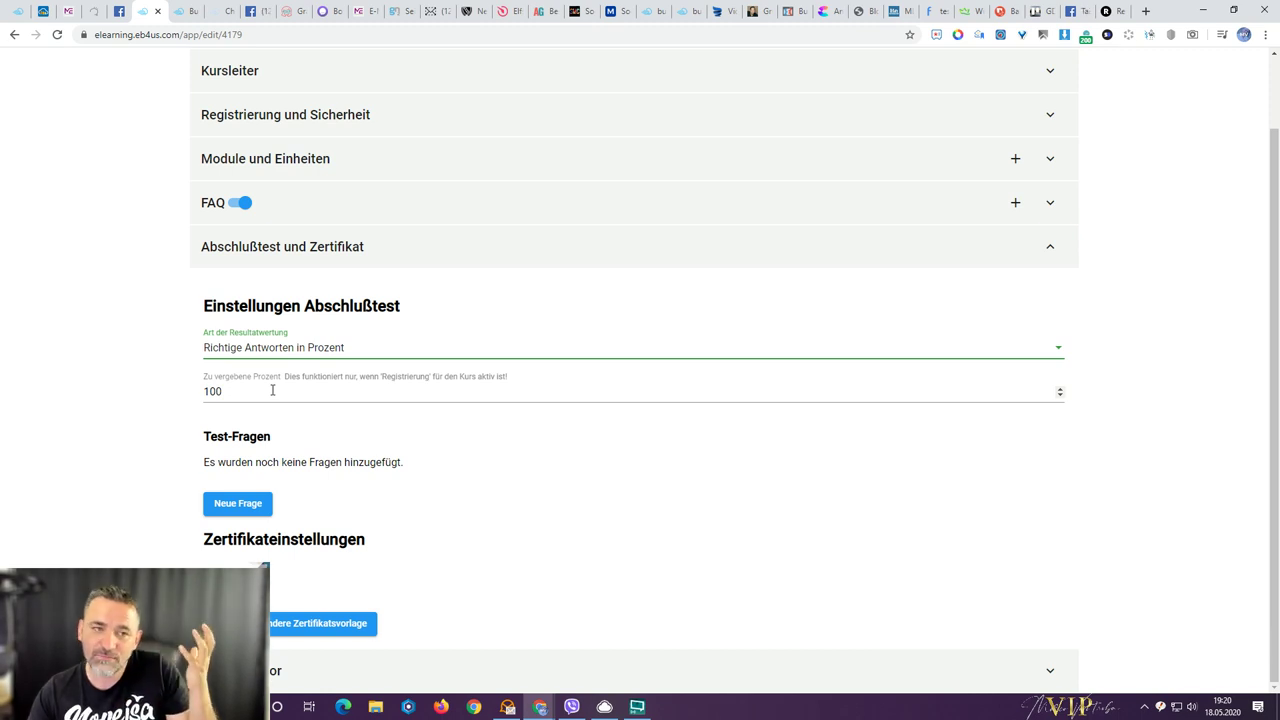
{"action": "left_click", "coordinate": [286, 352]}
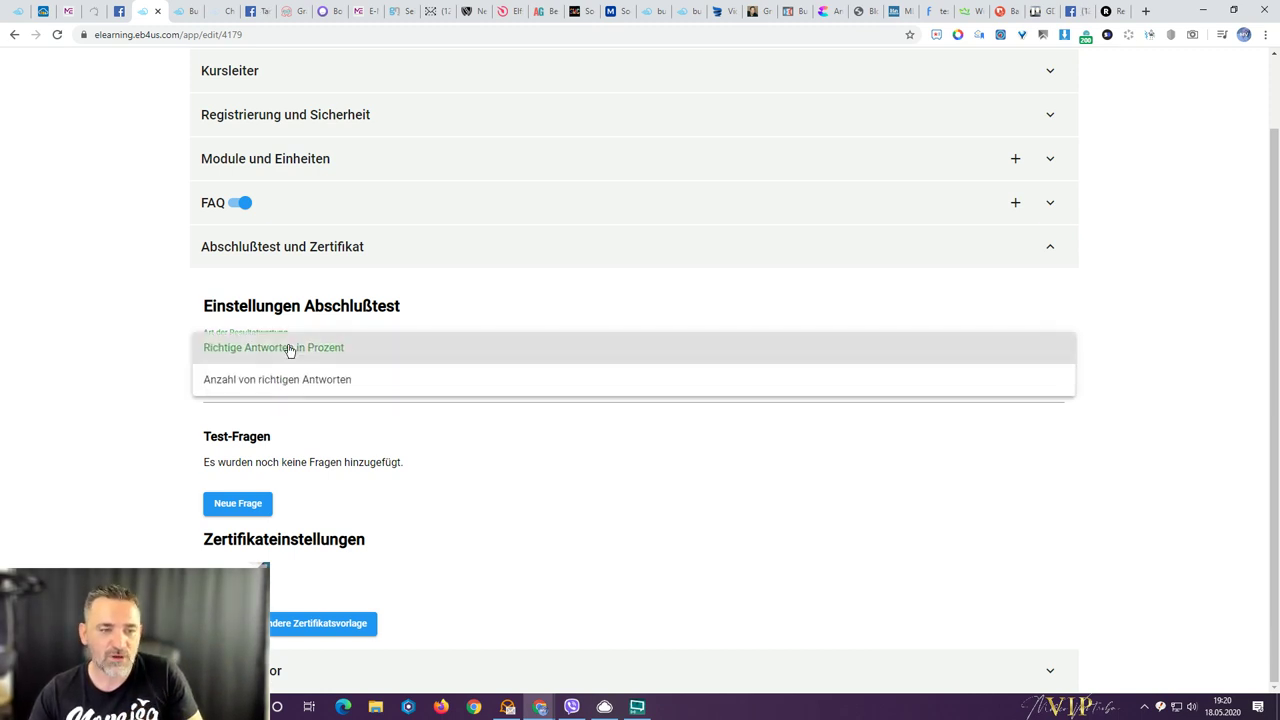
{"action": "left_click", "coordinate": [283, 381]}
{"action": "key", "text": "Tab"}
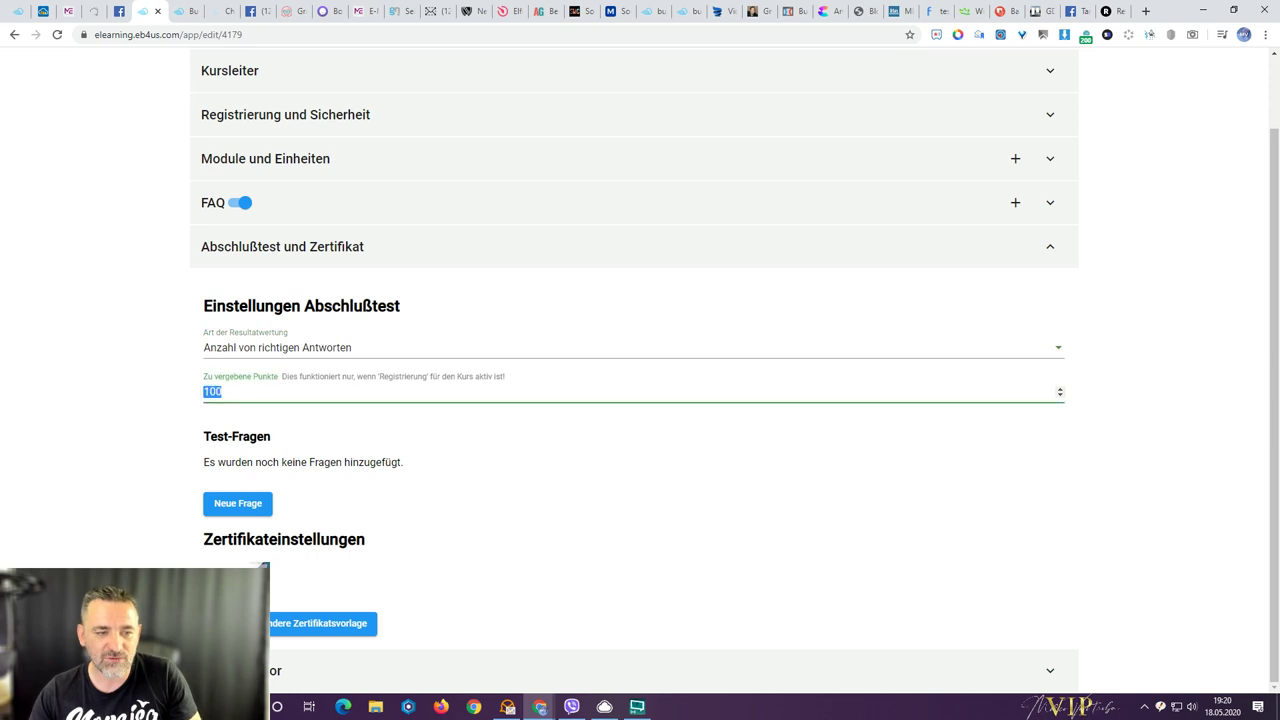
{"action": "type", "text": "10"}
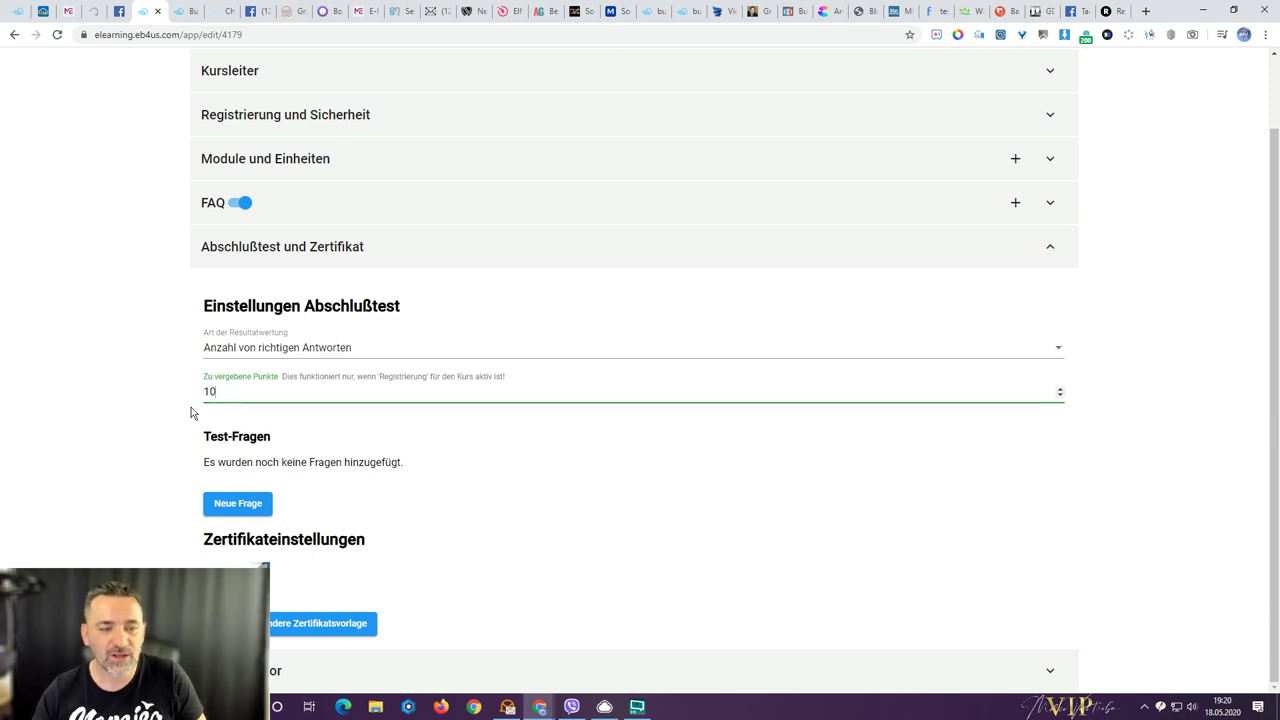
{"action": "left_click", "coordinate": [226, 508]}
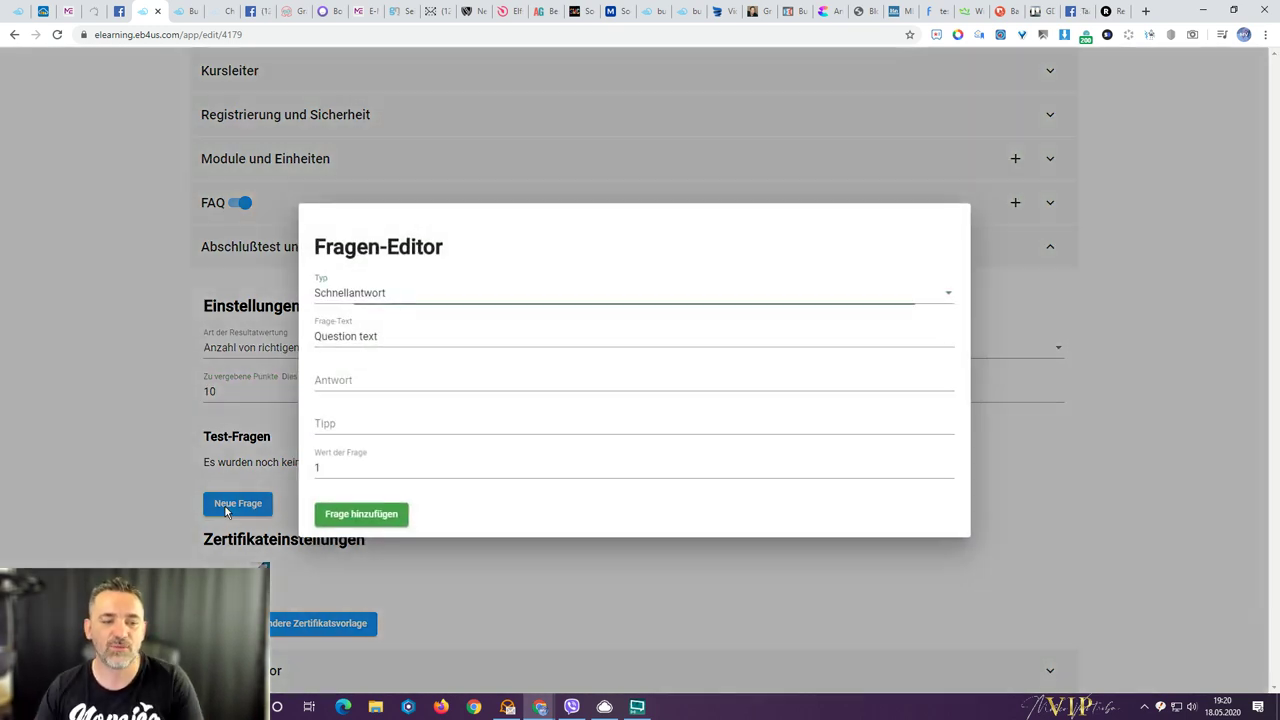
- Try several question types, drafting a quick-answer question 'Wws ist richtig' with answer 'Nich'
{"action": "left_click", "coordinate": [417, 298]}
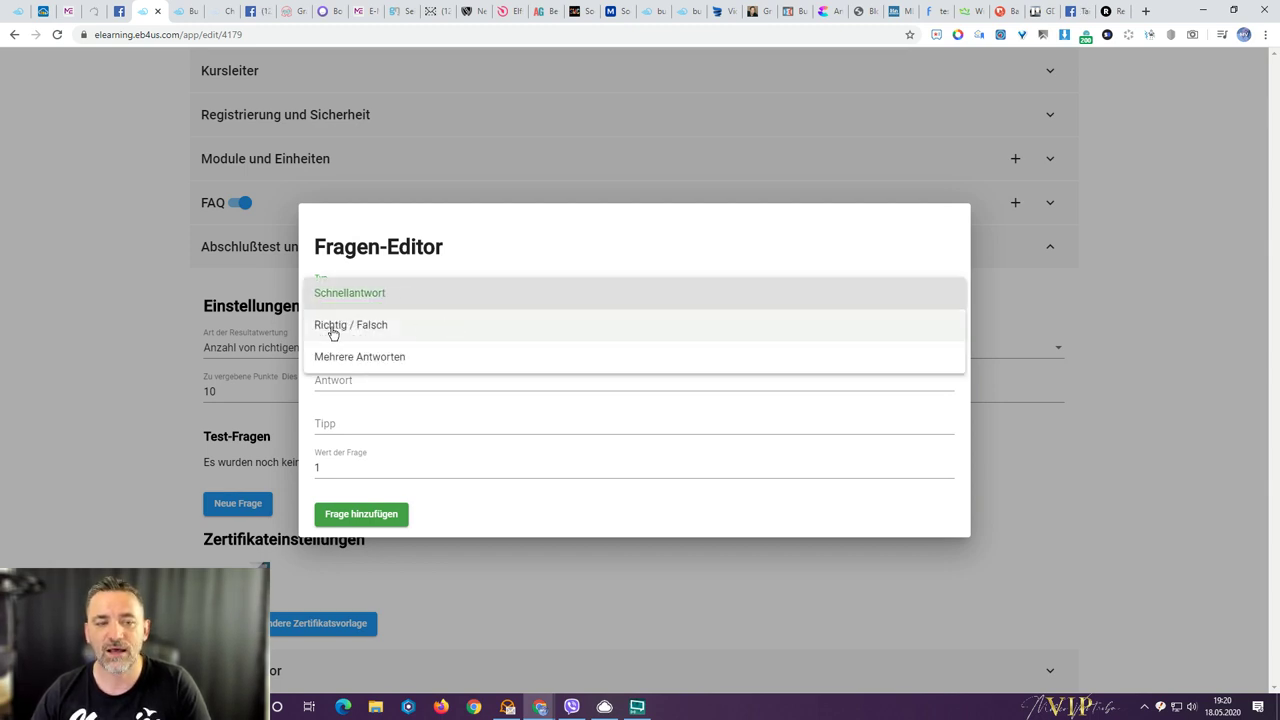
{"action": "left_click", "coordinate": [335, 330]}
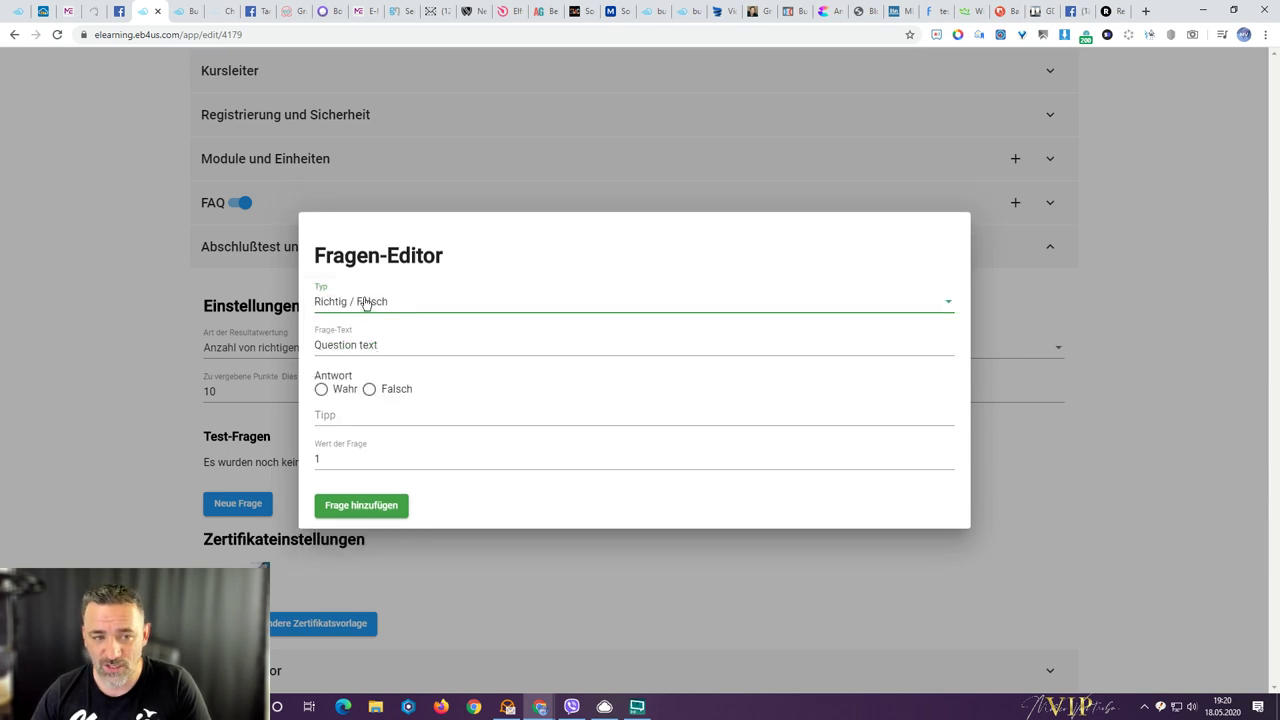
{"action": "left_click", "coordinate": [366, 301]}
{"action": "left_click", "coordinate": [365, 335]}
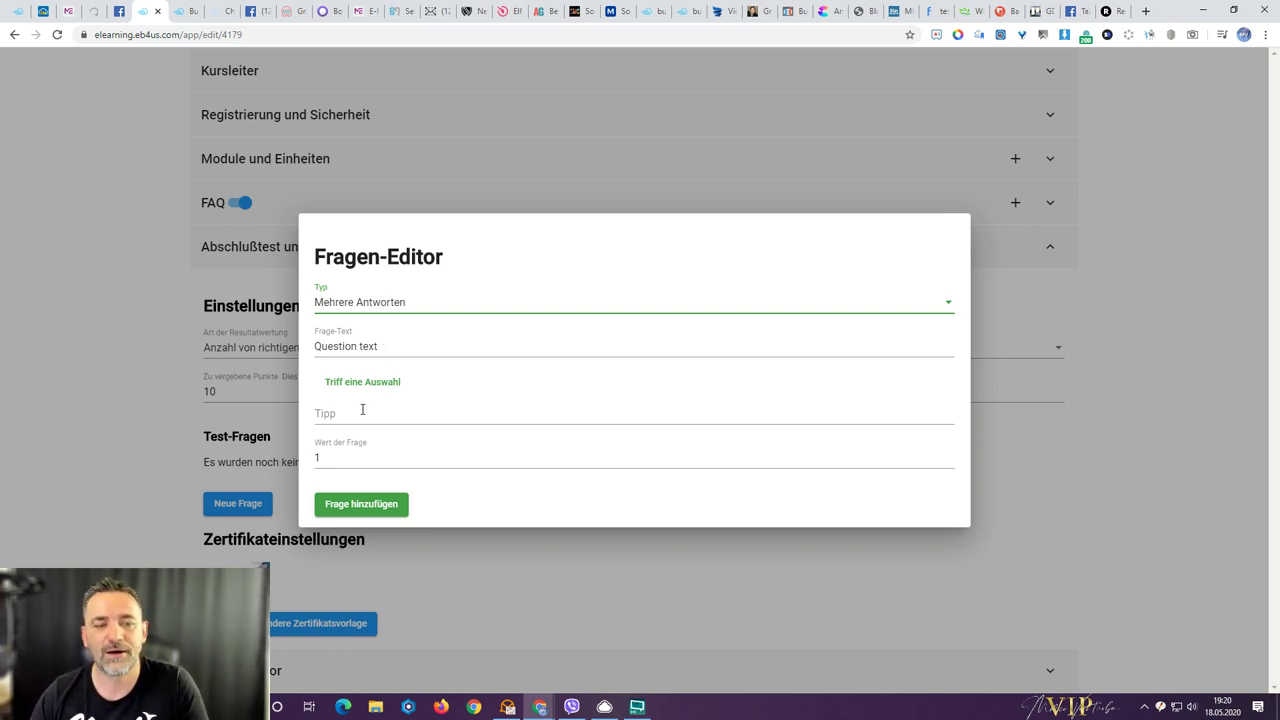
{"action": "left_click", "coordinate": [372, 304]}
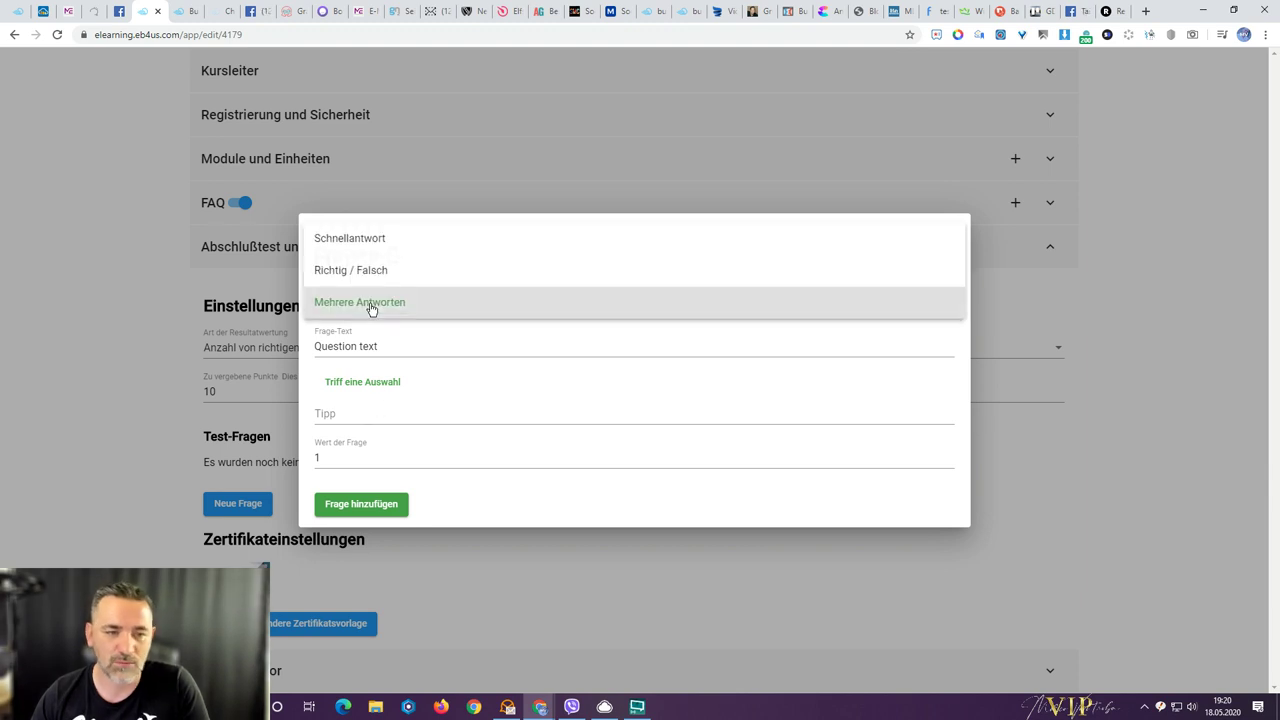
{"action": "left_click", "coordinate": [360, 250]}
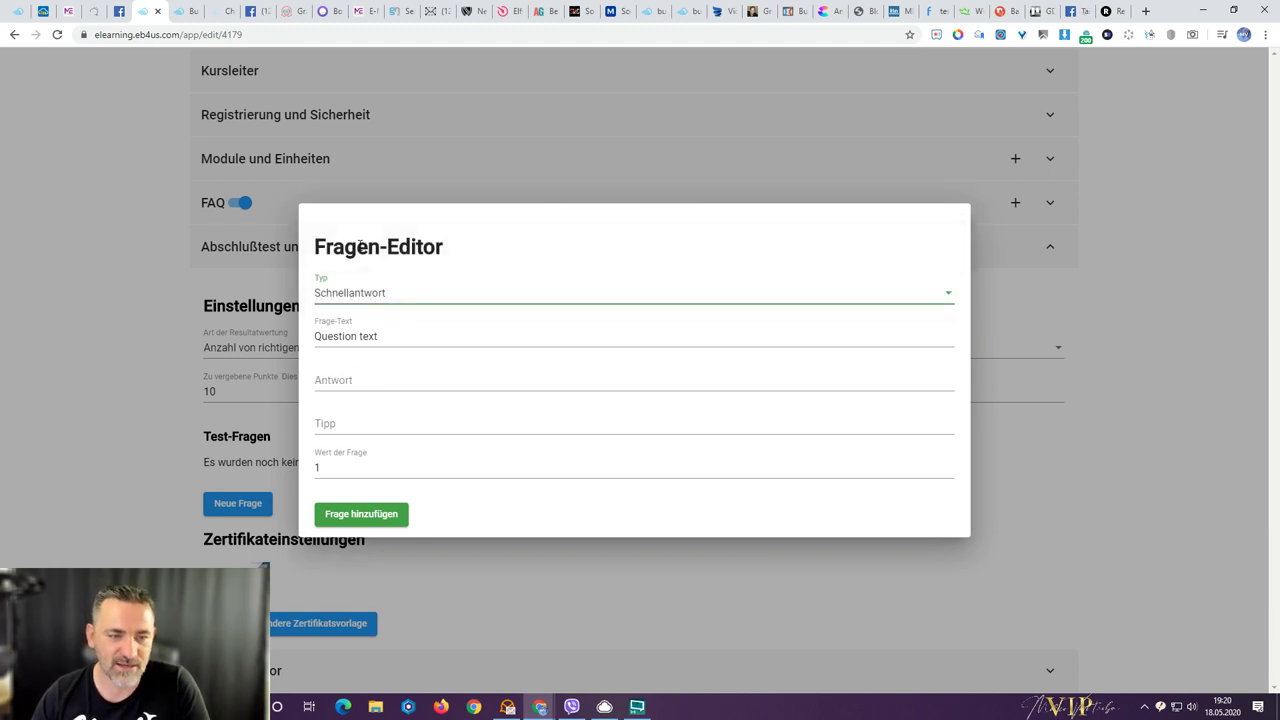
{"action": "double_click", "coordinate": [340, 337]}
{"action": "triple_click", "coordinate": [342, 337]}
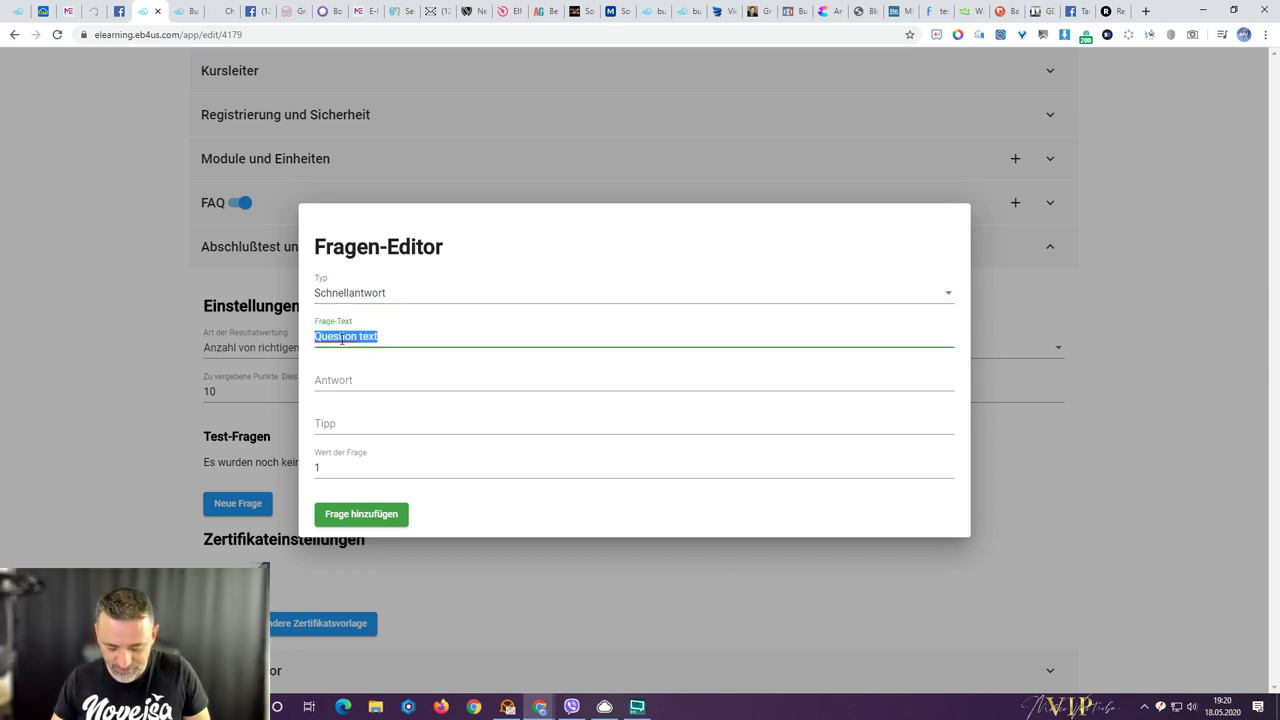
{"action": "type", "text": "W"}
{"action": "type", "text": "w"}
{"action": "type", "text": "s ist richtig"}
{"action": "key", "text": "Tab"}
{"action": "type", "text": "Nich"}
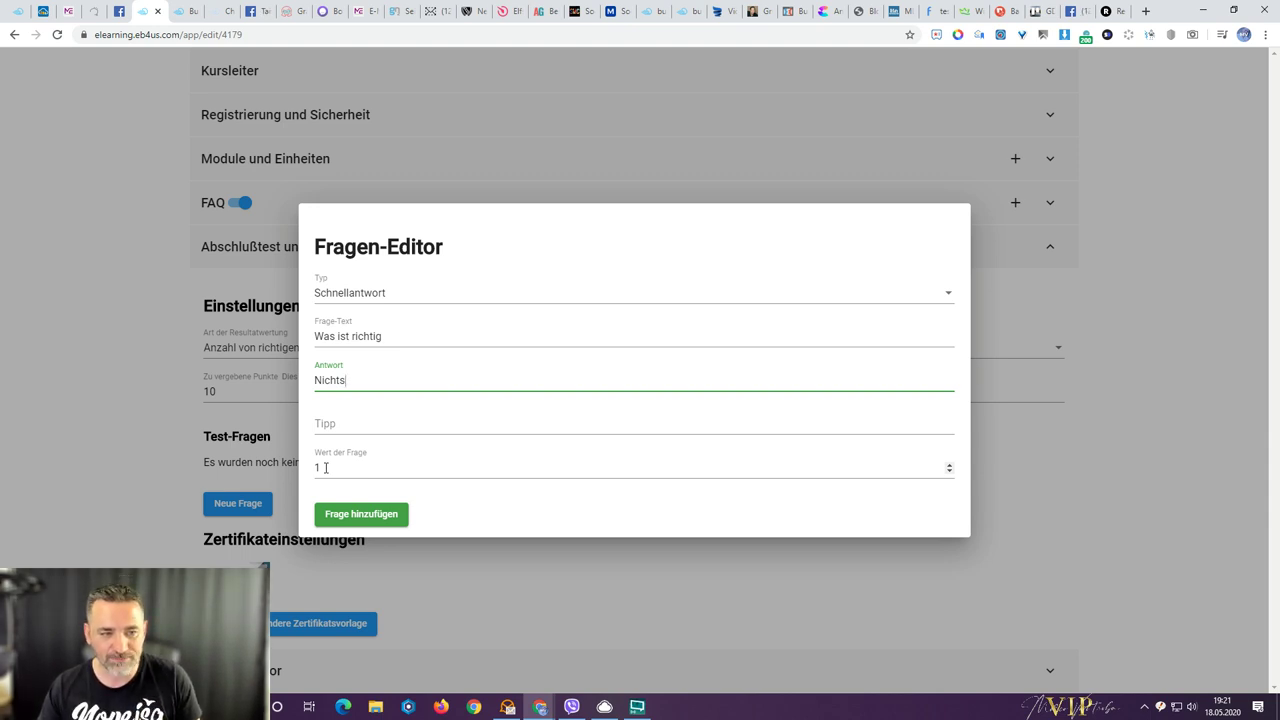
- Make it a Richtig / Falsch question with new text, mark Wahr correct, and add it
{"action": "left_click", "coordinate": [369, 298]}
{"action": "left_click", "coordinate": [369, 295]}
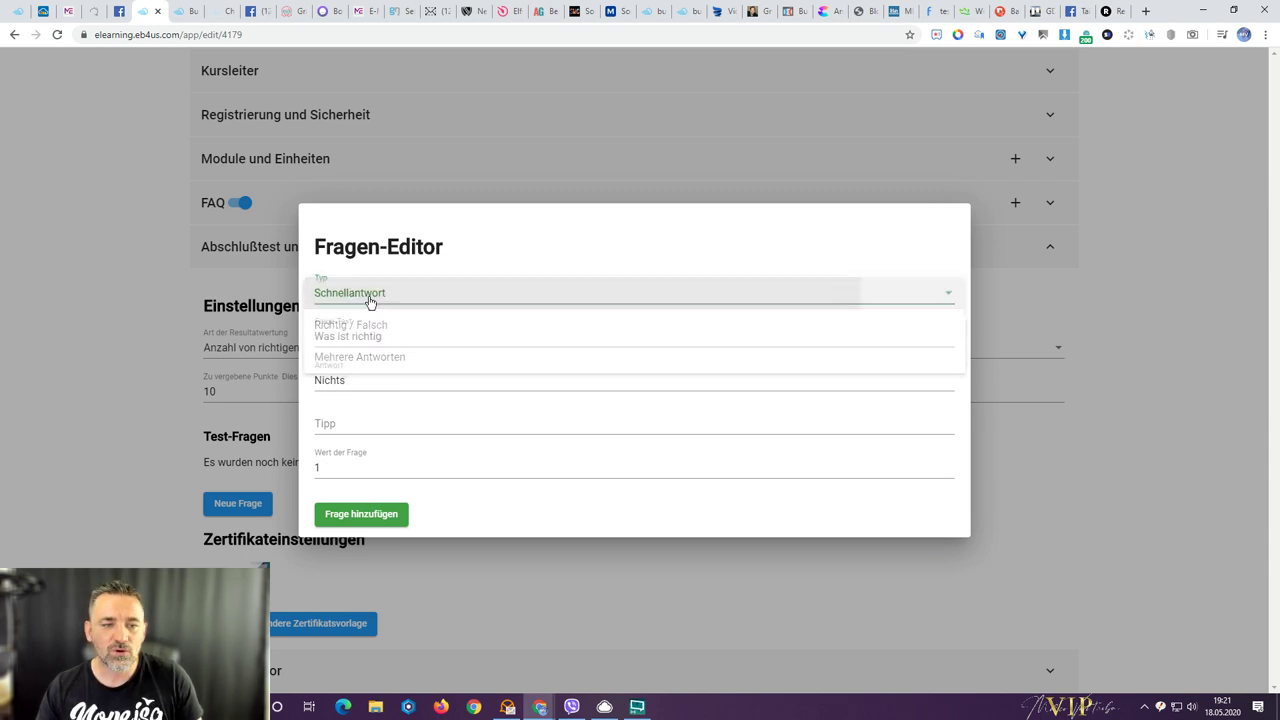
{"action": "left_click", "coordinate": [362, 380]}
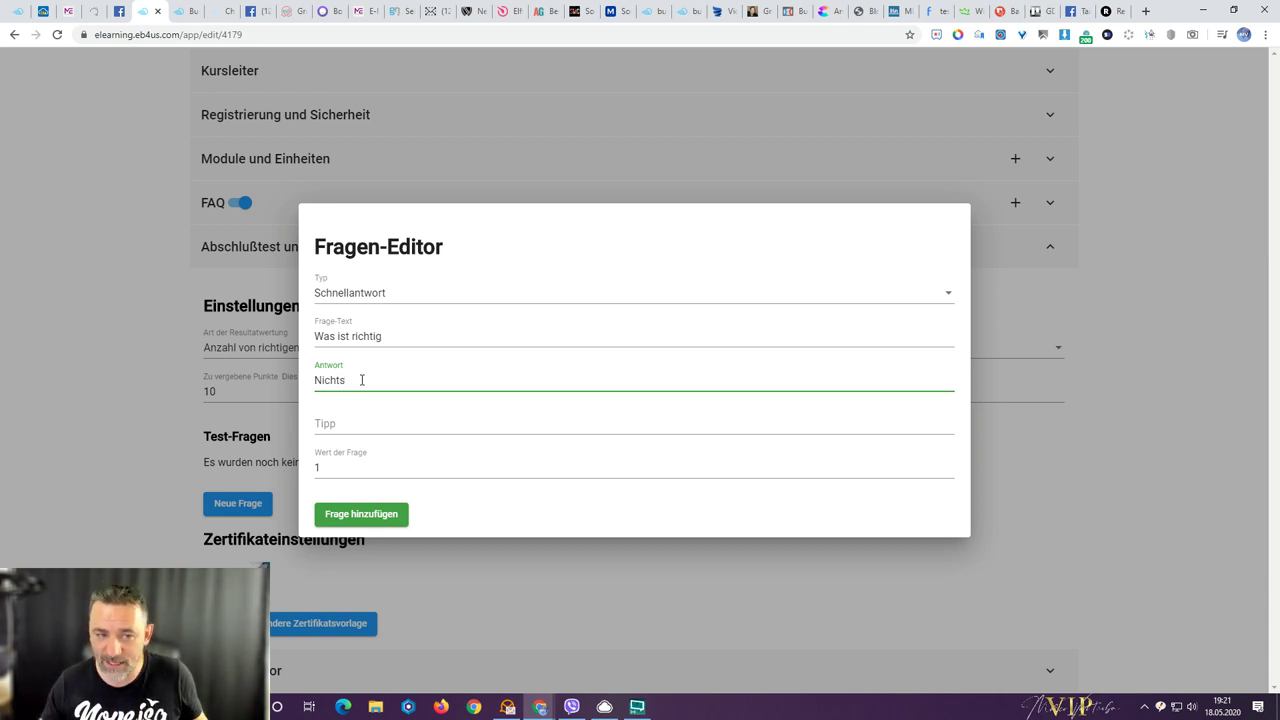
{"action": "left_click", "coordinate": [366, 296]}
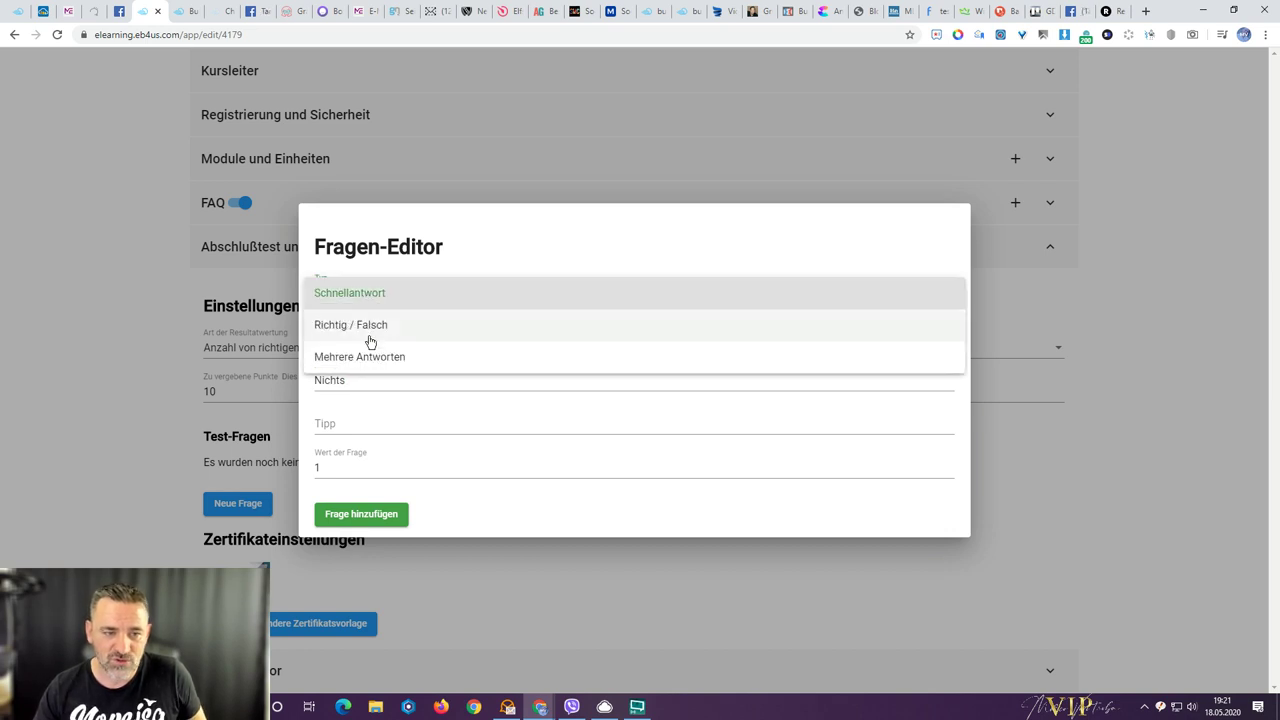
{"action": "left_click", "coordinate": [366, 327]}
{"action": "double_click", "coordinate": [423, 344]}
{"action": "left_click", "coordinate": [423, 344]}
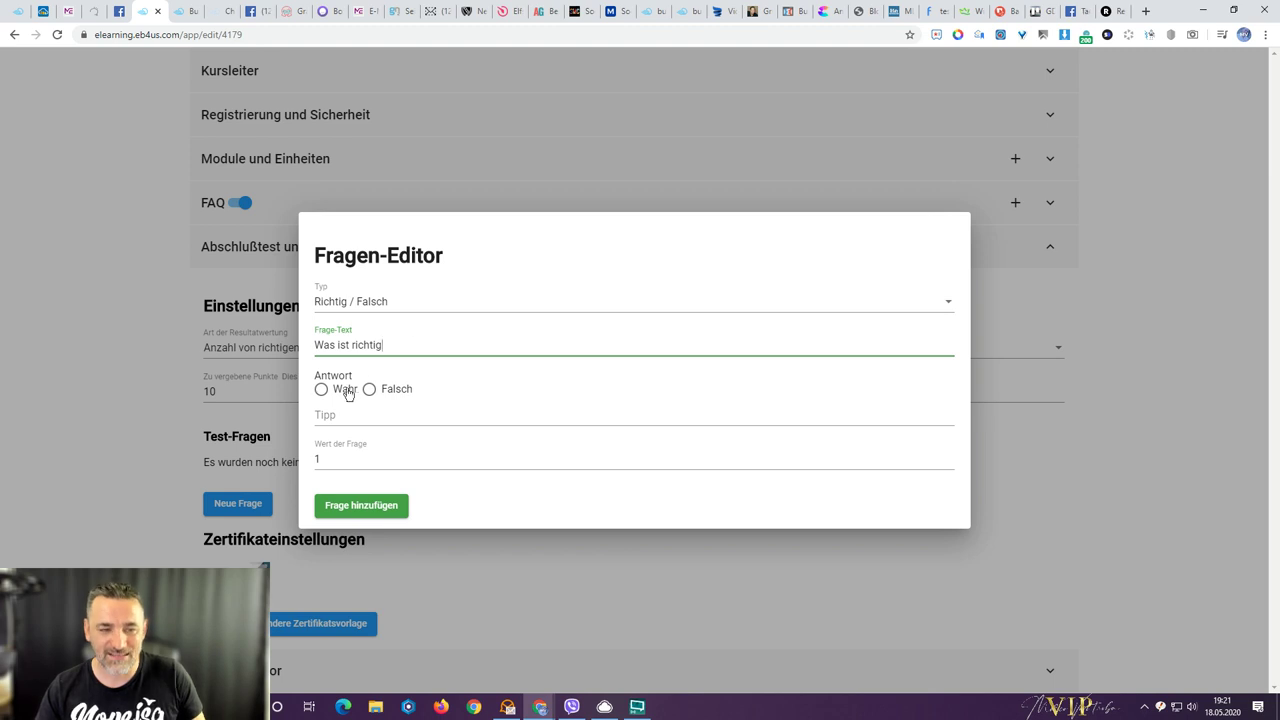
{"action": "key", "text": "ctrl+a"}
{"action": "type", "text": "Ma"}
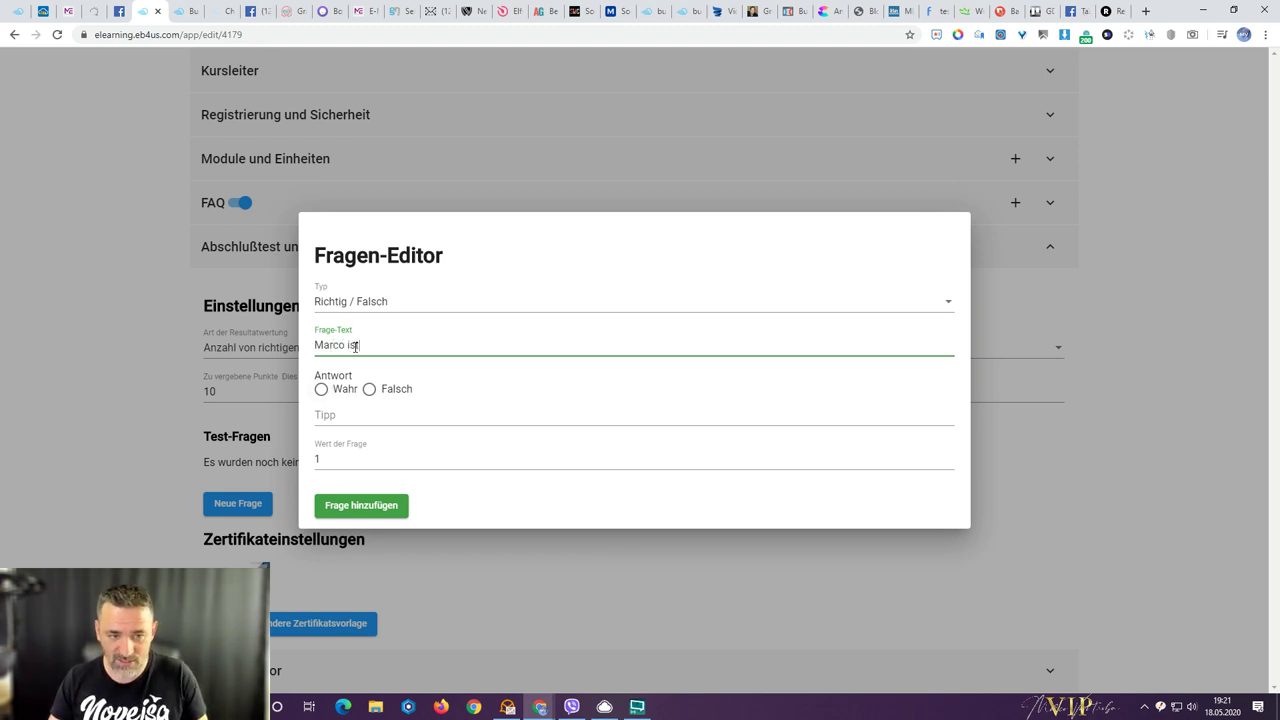
{"action": "type", "text": "rco ist toll!"}
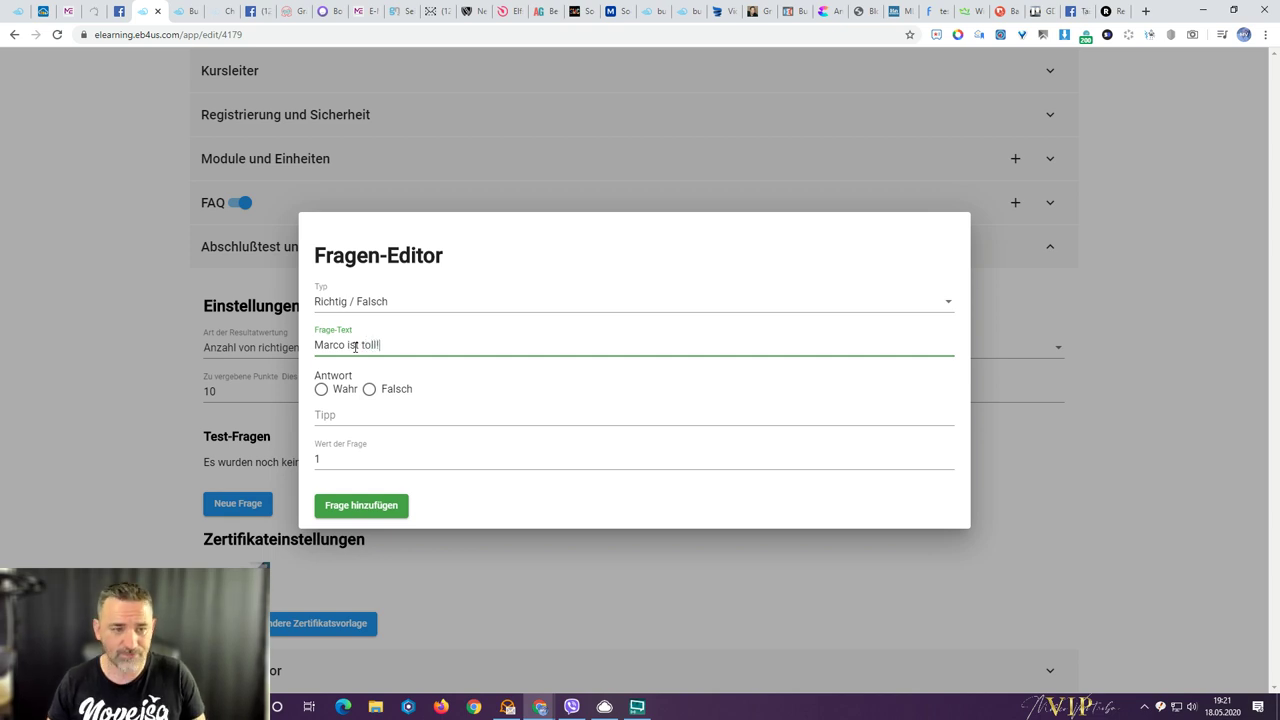
{"action": "left_click", "coordinate": [321, 390]}
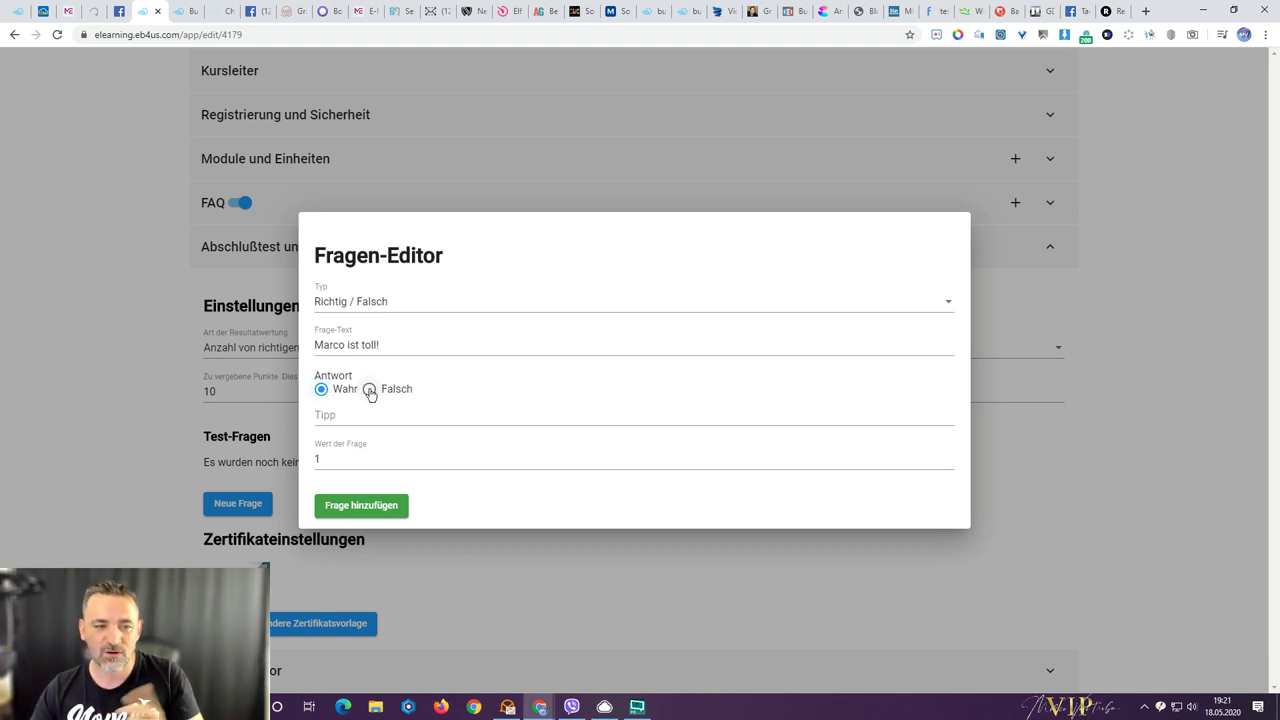
{"action": "left_click", "coordinate": [345, 512]}
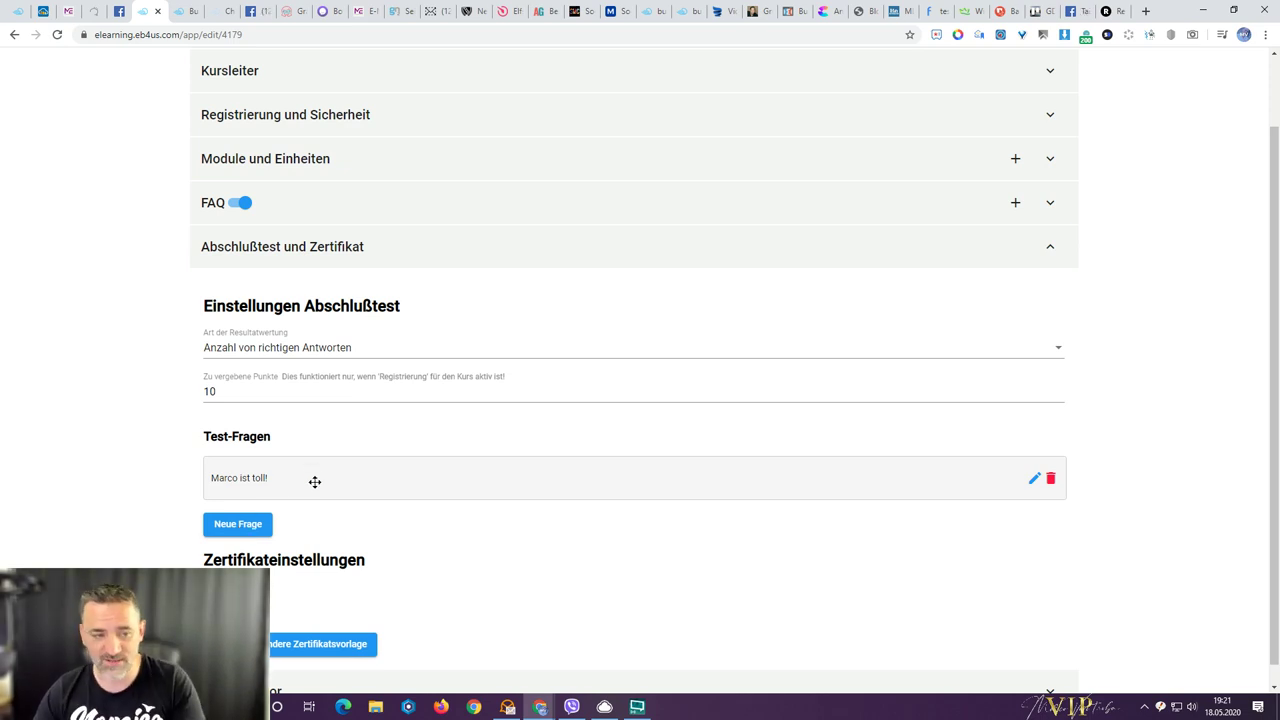
- Glance at the Zertifikatvorlage choices, then expand the Theme-Editor section
{"action": "scroll", "coordinate": [315, 485], "scroll_direction": "down", "scroll_amount": 1}
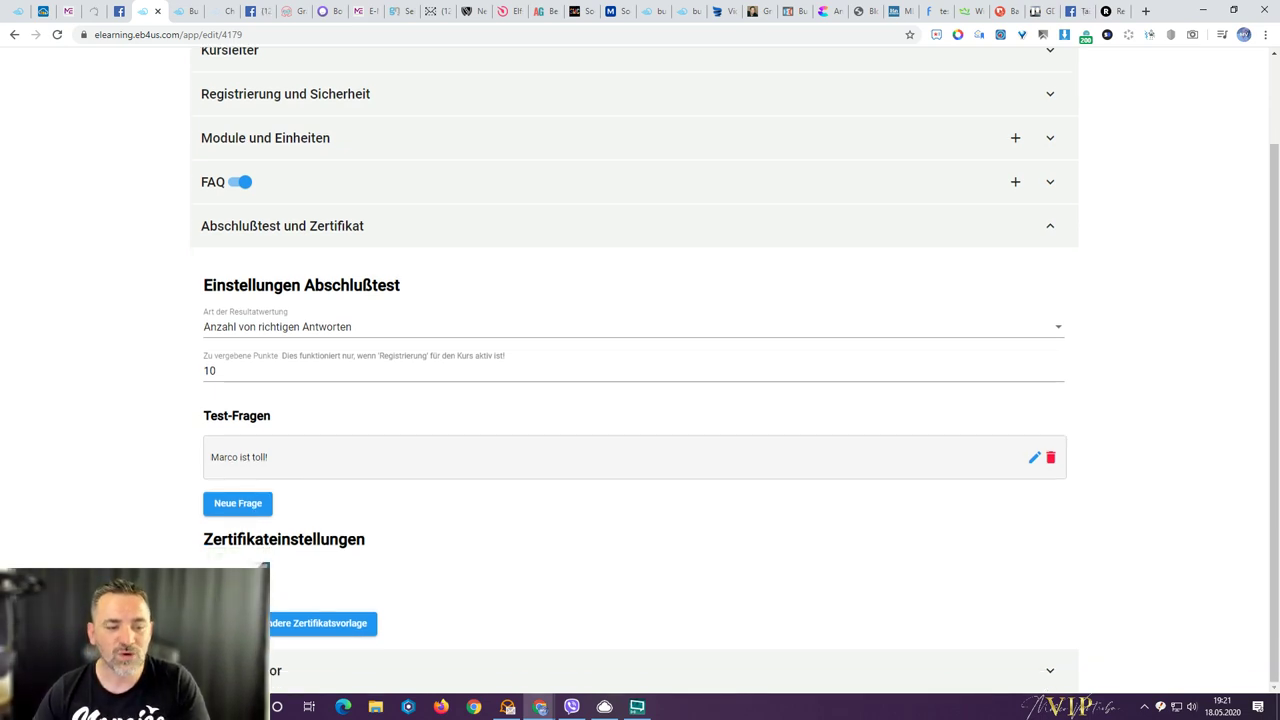
{"action": "left_click", "coordinate": [240, 623]}
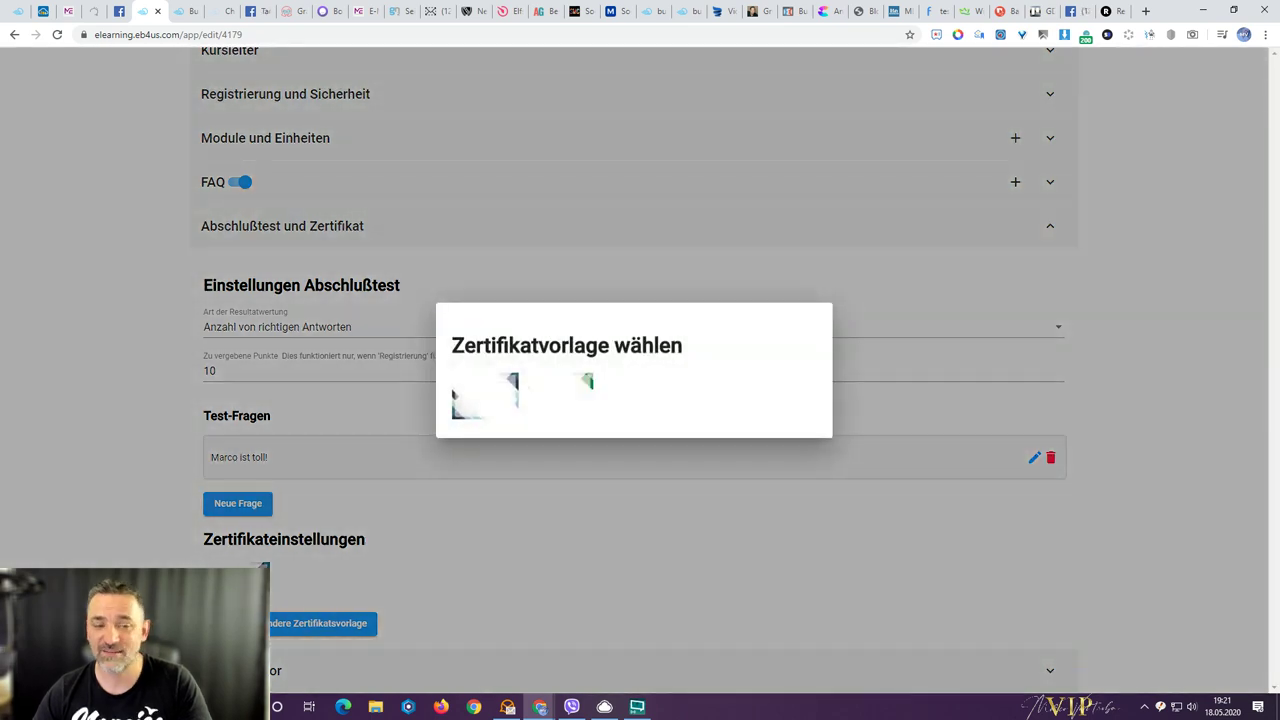
{"action": "left_click", "coordinate": [493, 405]}
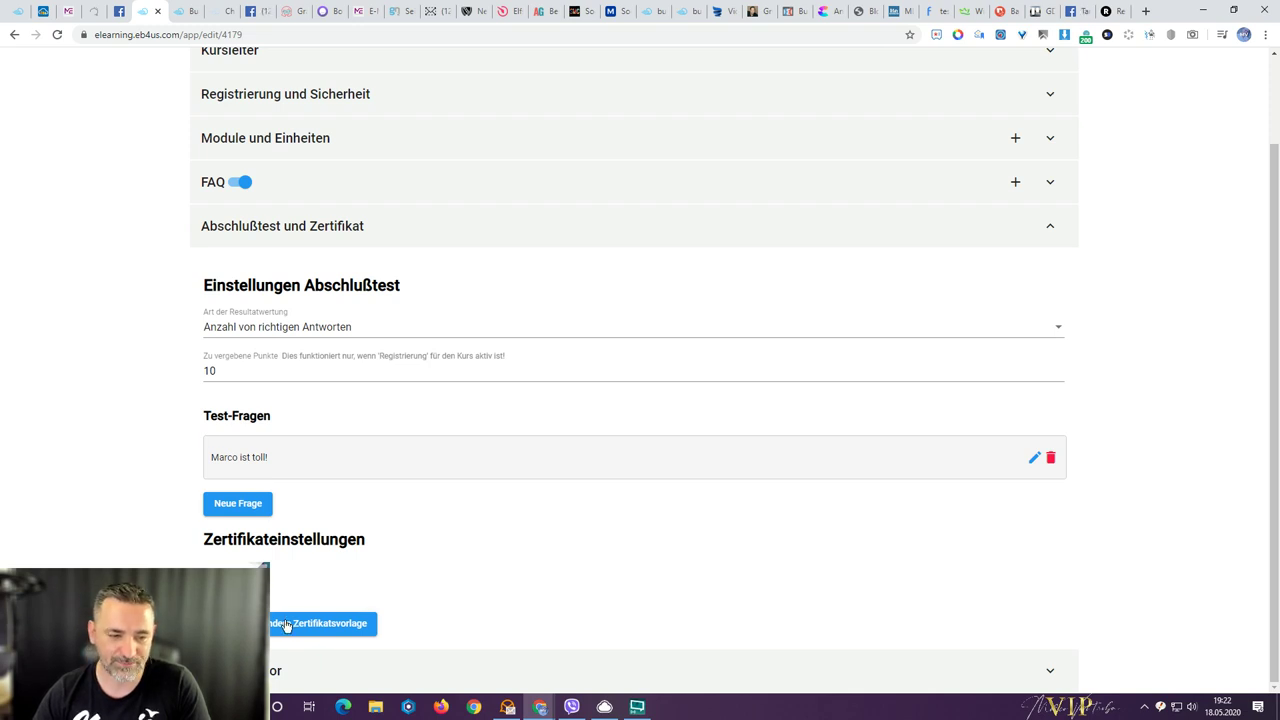
{"action": "left_click", "coordinate": [240, 670]}
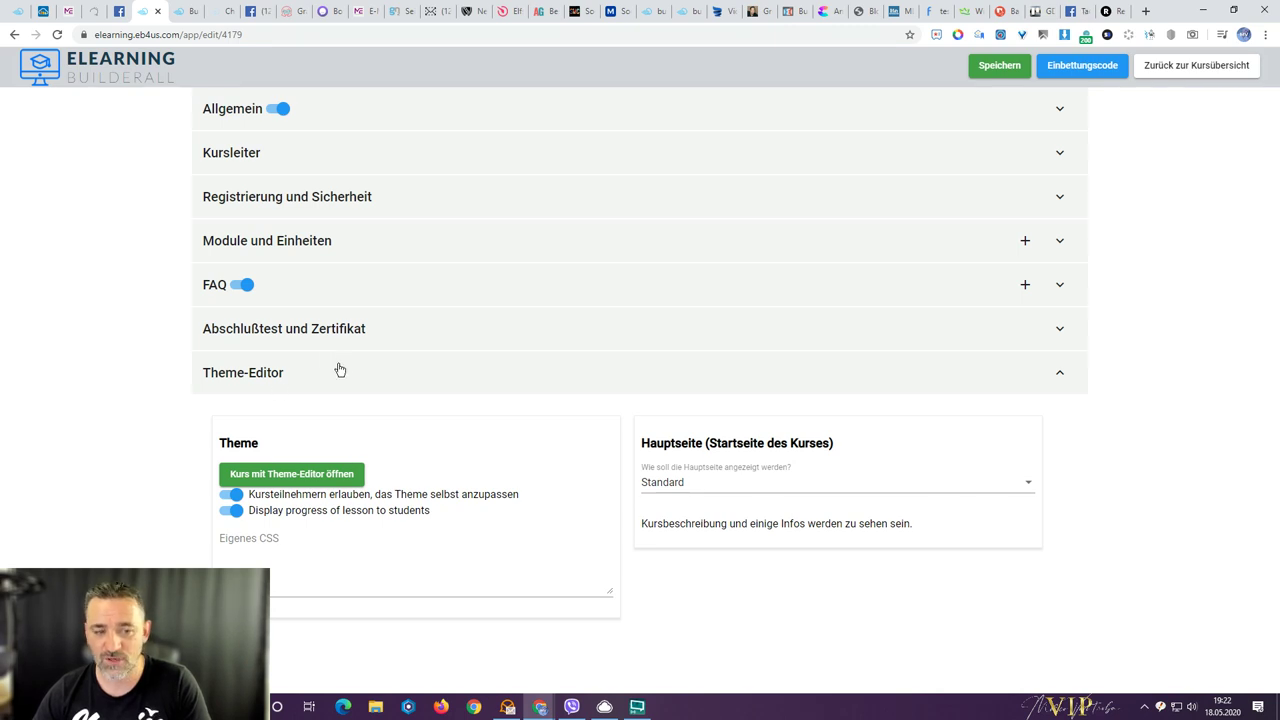
- Turn off participant theme customisation and preview the Theme Options panel on the public FAQ page
{"action": "left_click", "coordinate": [236, 495]}
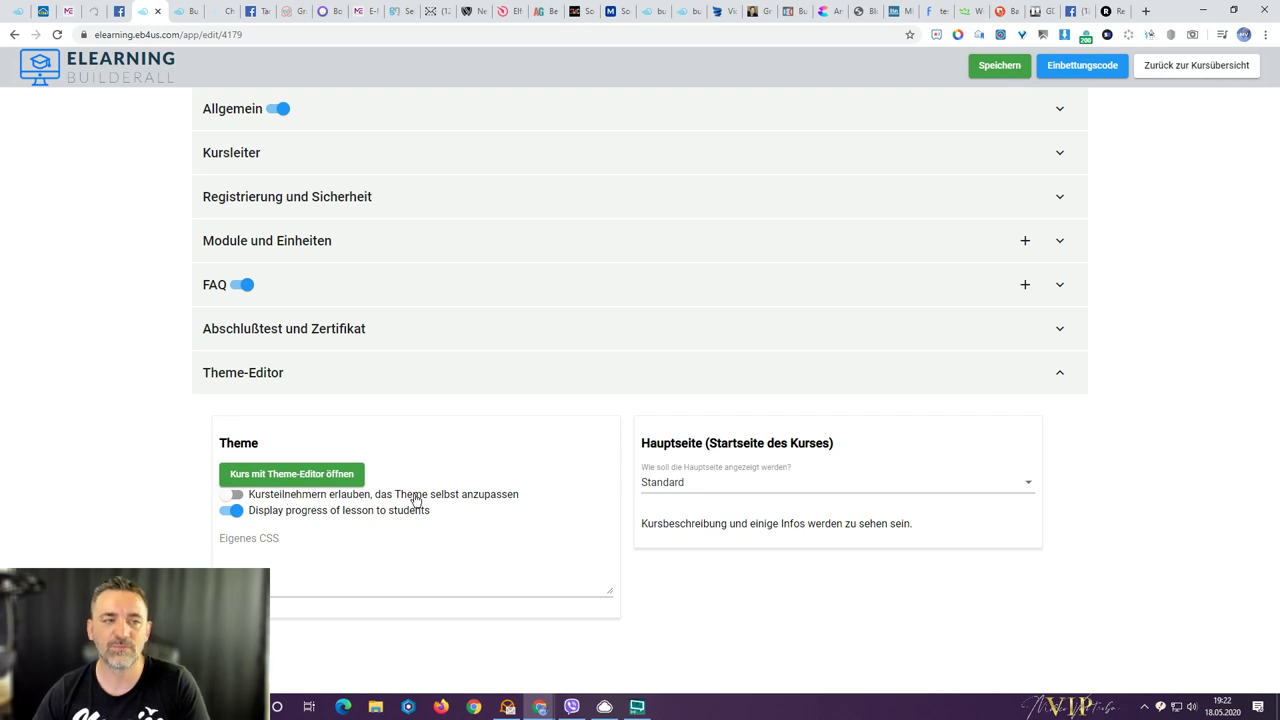
{"action": "left_click", "coordinate": [179, 11]}
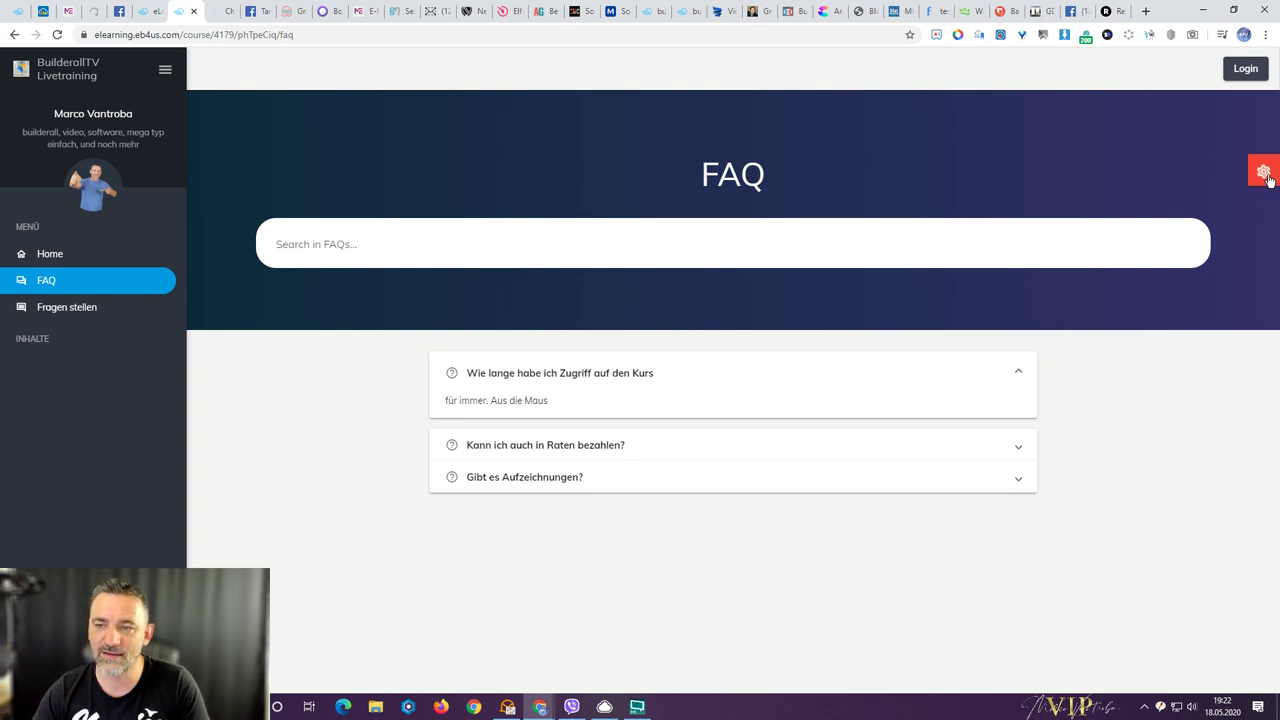
{"action": "left_click", "coordinate": [1266, 175]}
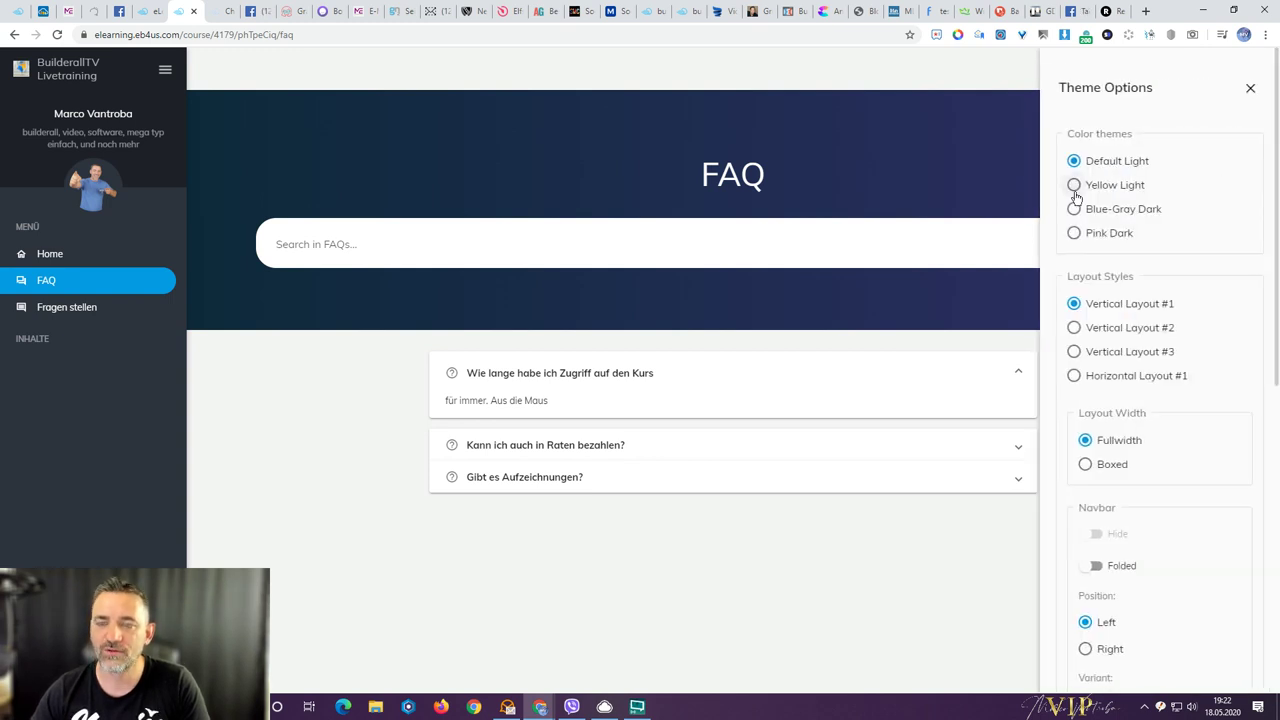
{"action": "scroll", "coordinate": [1130, 436], "scroll_direction": "down", "scroll_amount": 5}
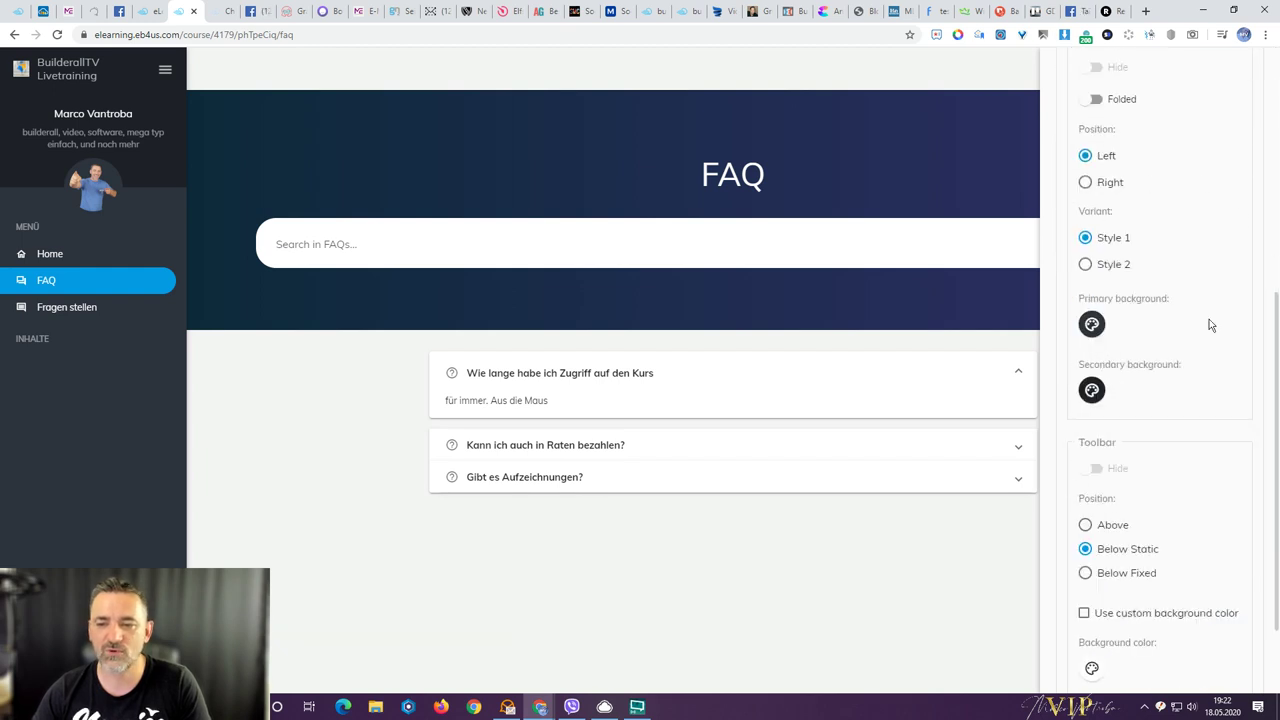
{"action": "scroll", "coordinate": [1160, 430], "scroll_direction": "up", "scroll_amount": 5}
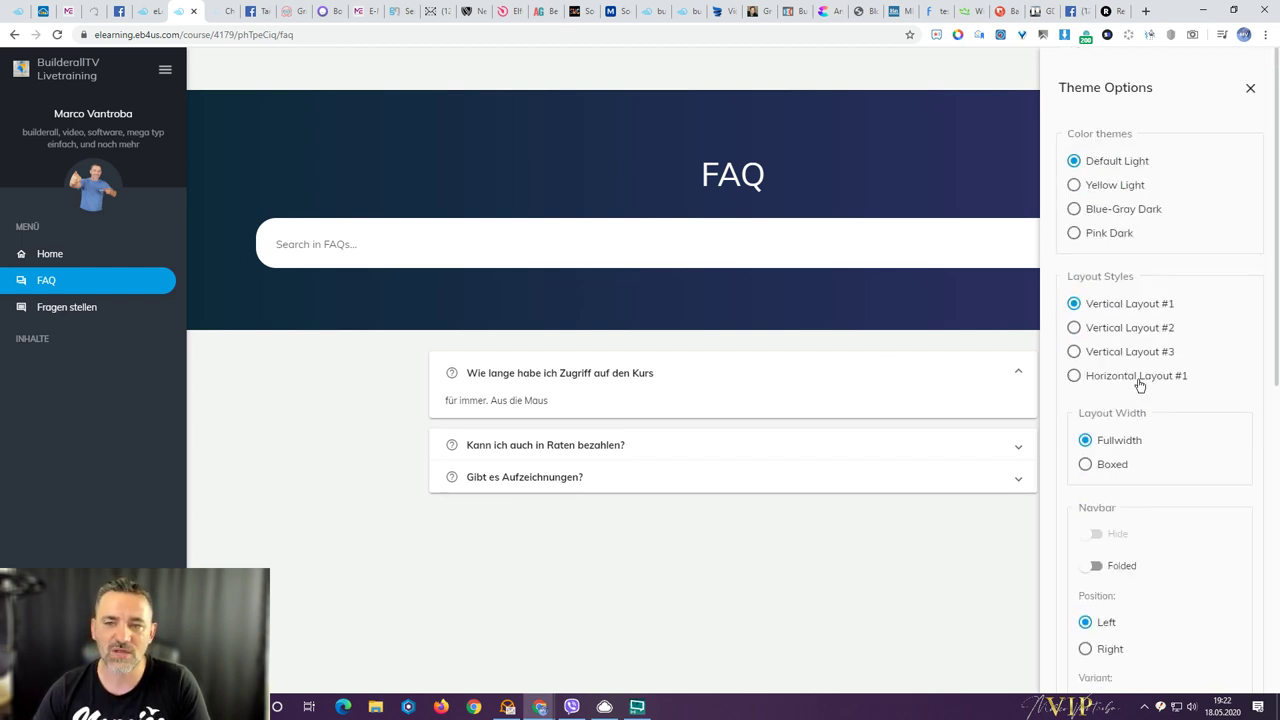
{"action": "left_click", "coordinate": [773, 178]}
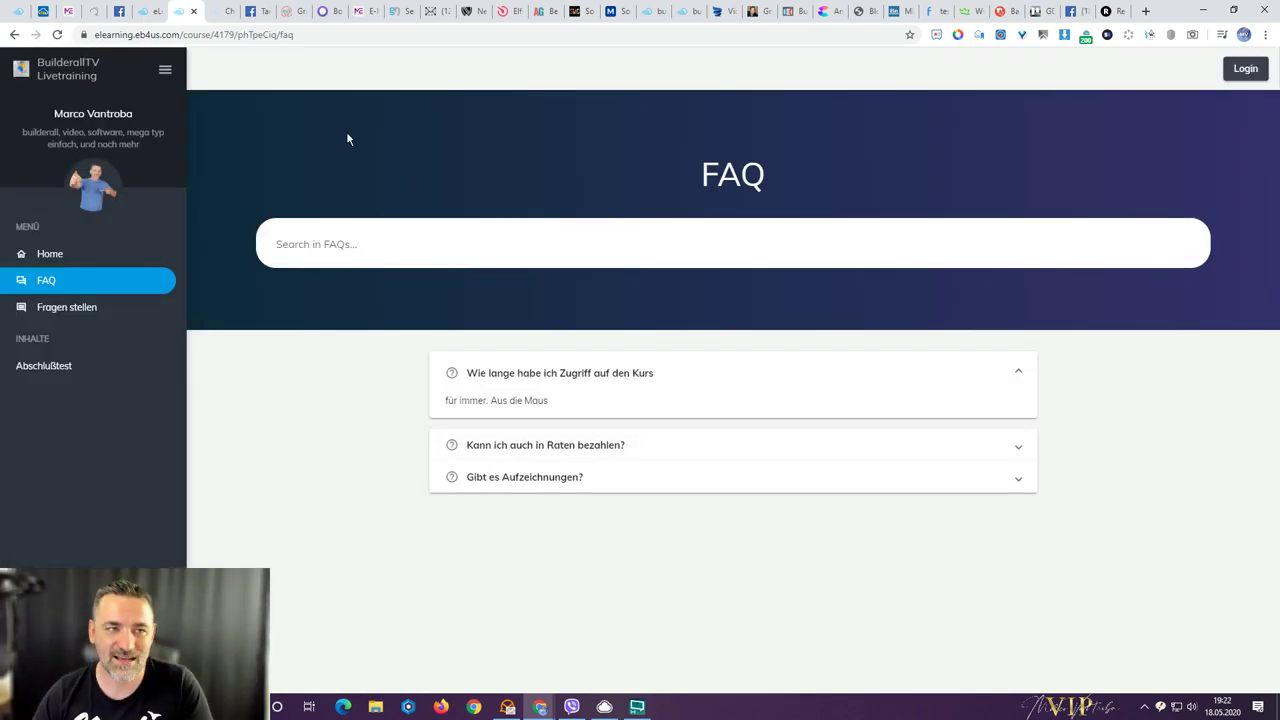
{"action": "left_click", "coordinate": [143, 12]}
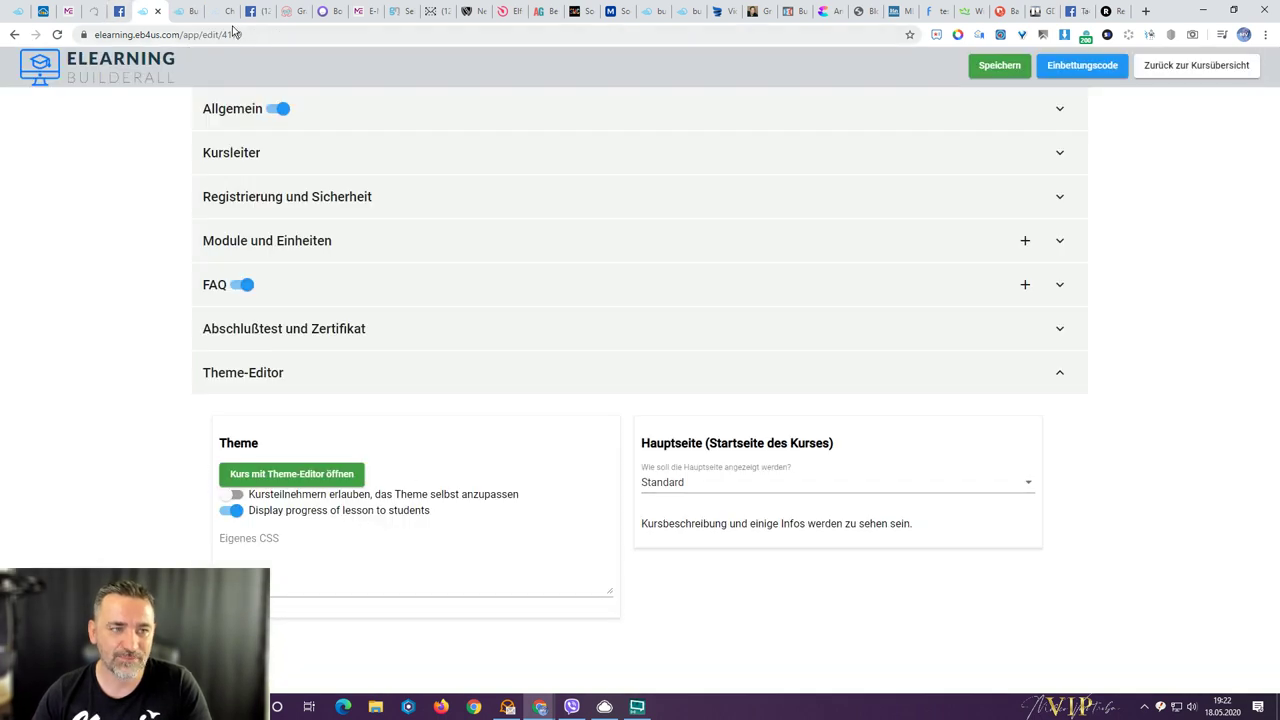
- Compare the FAQ page with the editor, then open the 'Wie soll die Hauptseite angezeigt werden?' options
{"action": "left_click", "coordinate": [181, 17]}
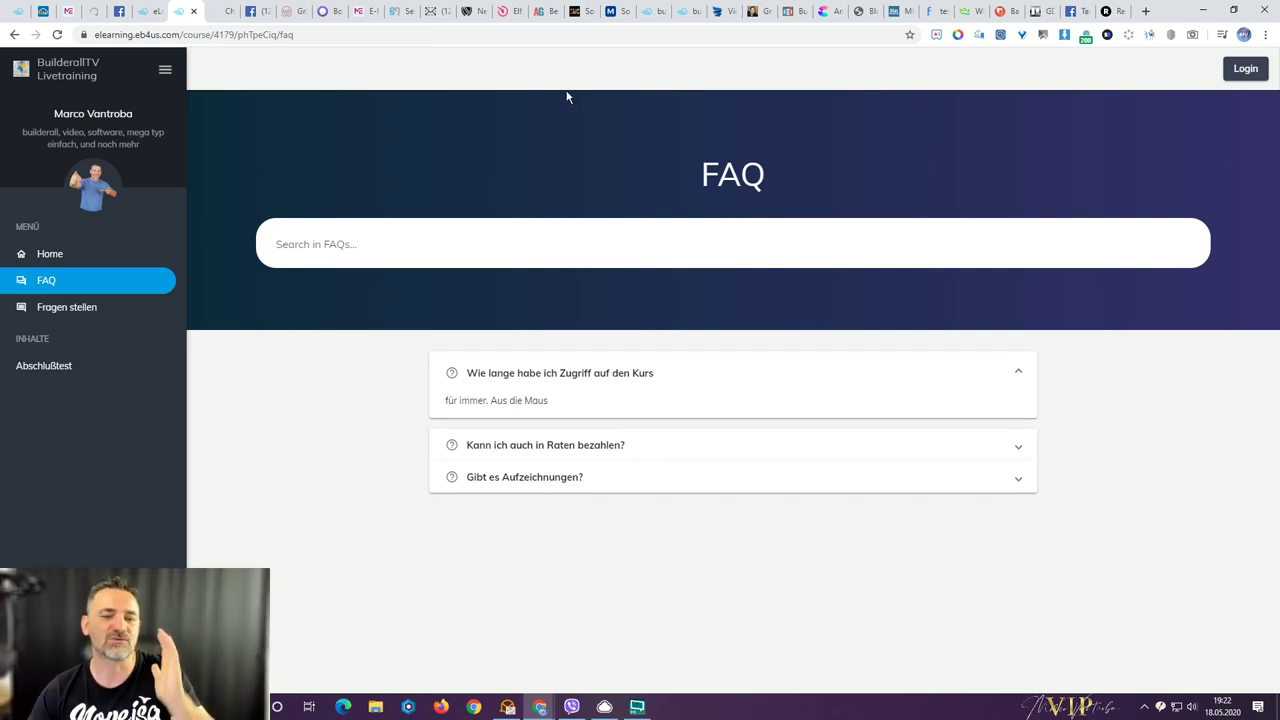
{"action": "left_click", "coordinate": [137, 14]}
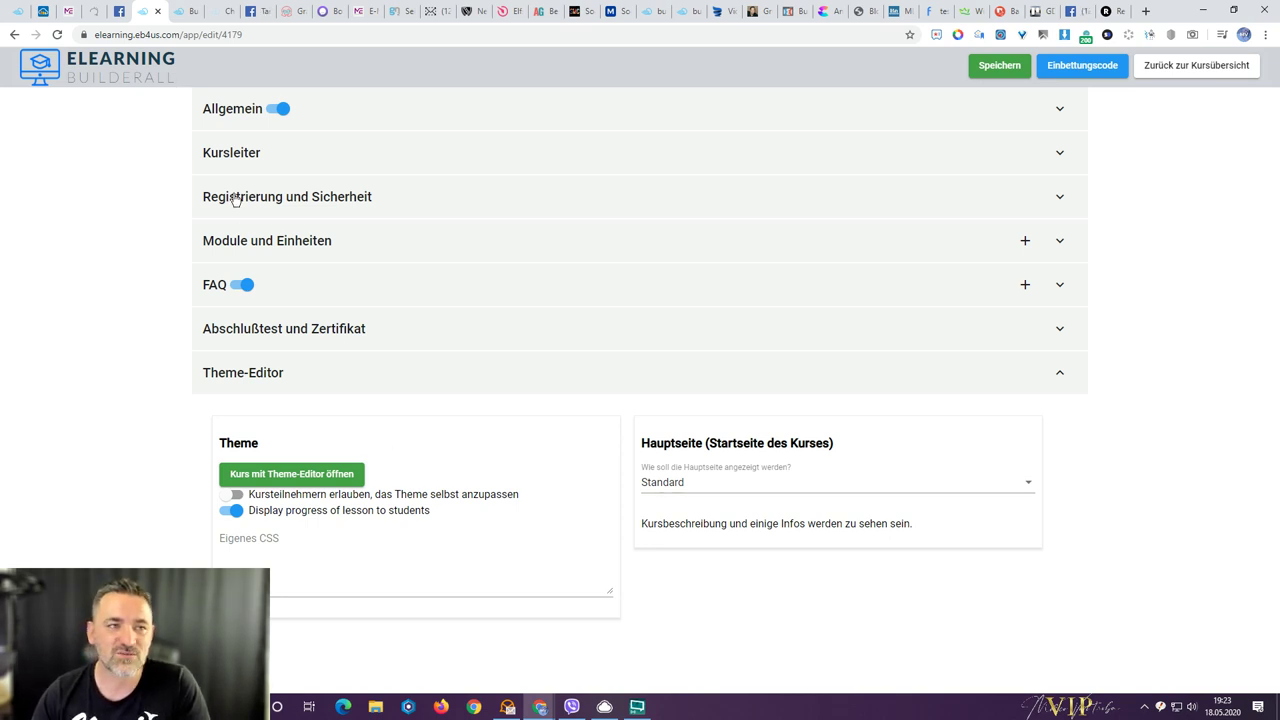
{"action": "left_click", "coordinate": [183, 11]}
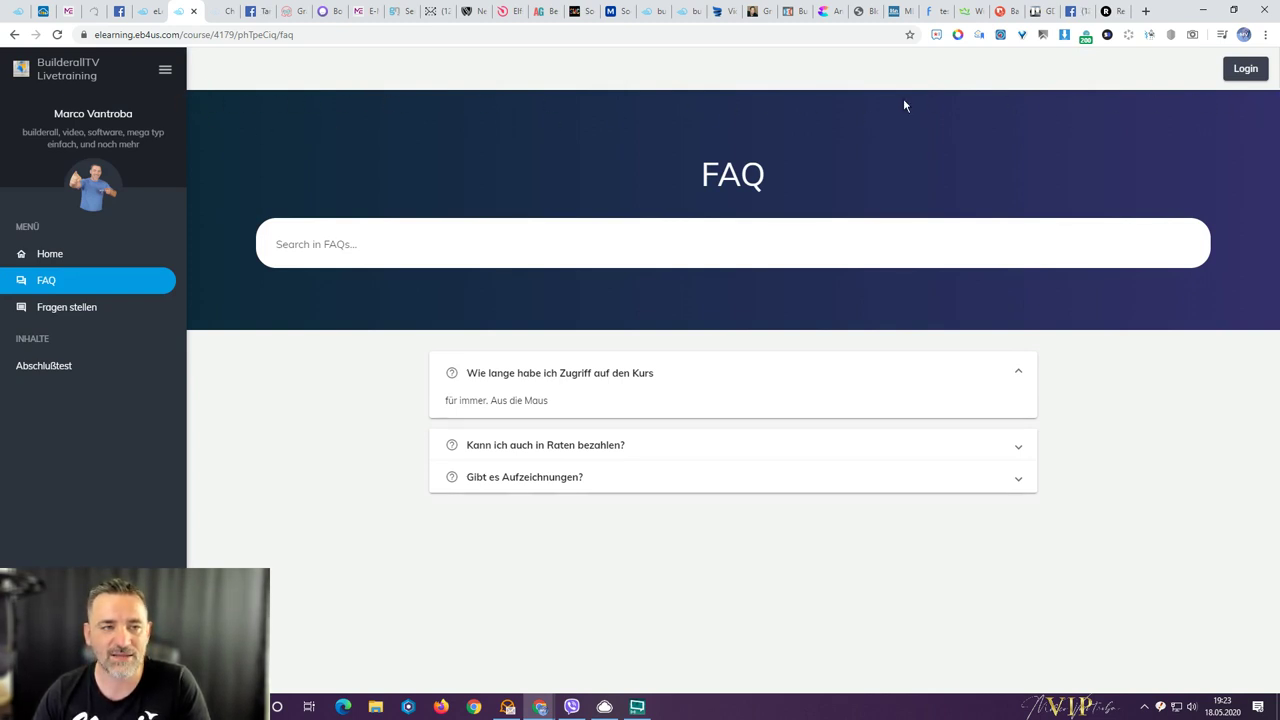
{"action": "left_click", "coordinate": [150, 11]}
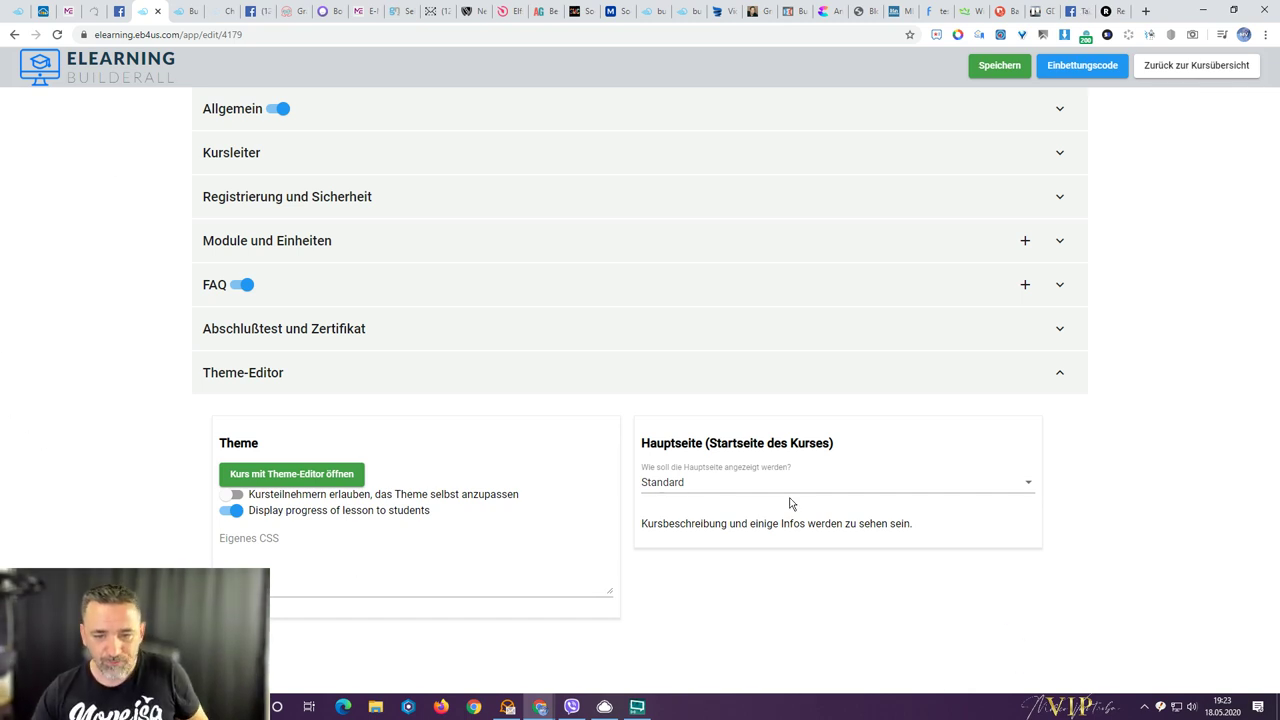
{"action": "left_click", "coordinate": [725, 481]}
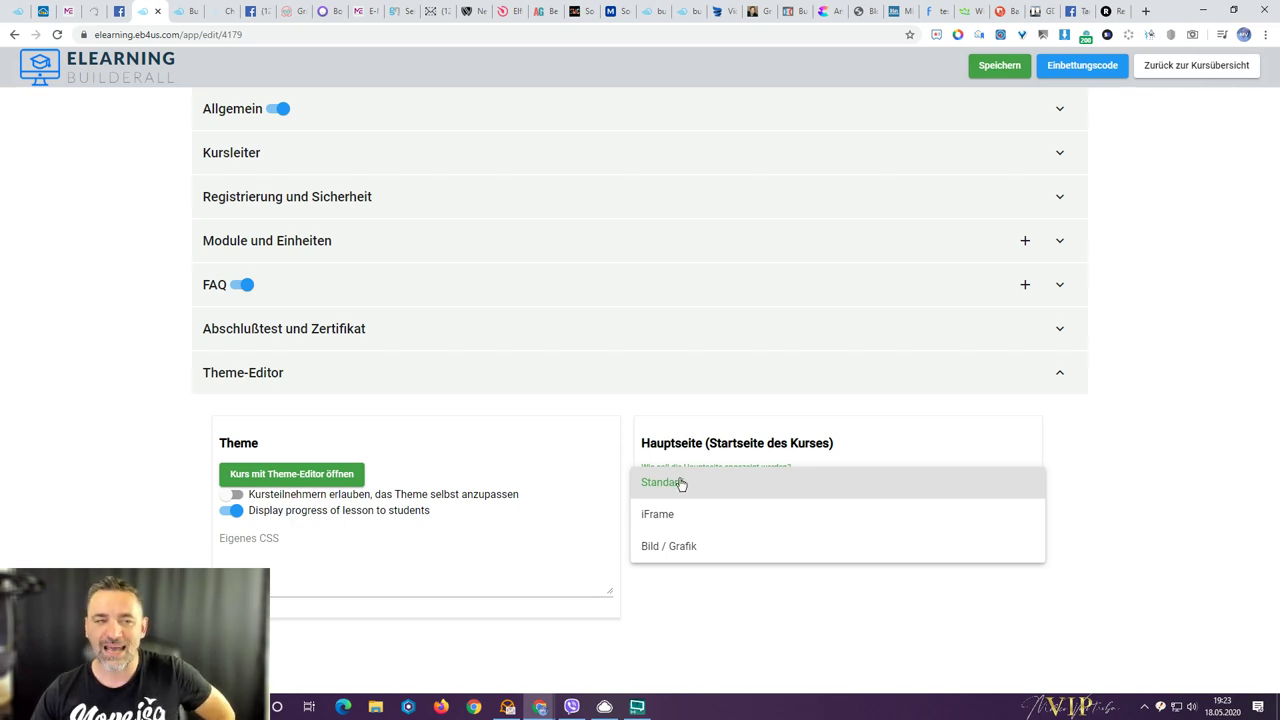
- Check the course Home page, then set the Hauptseite display to iFrame
{"action": "left_click", "coordinate": [180, 11]}
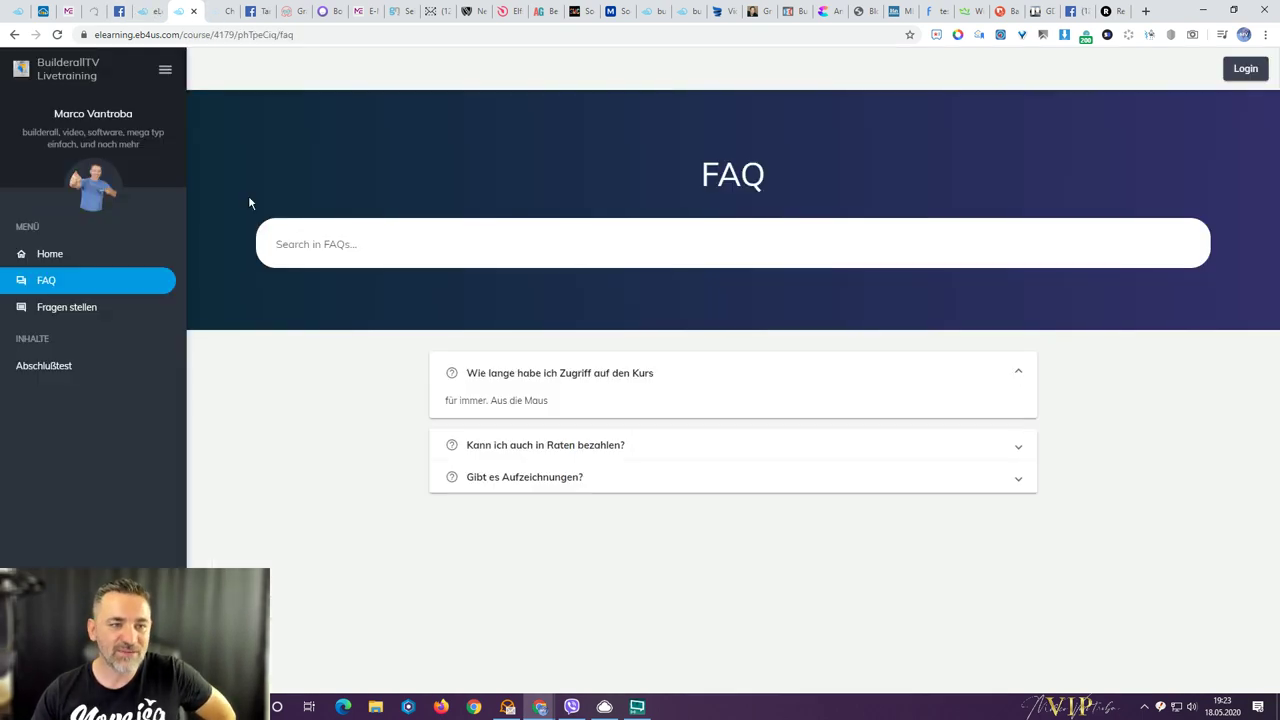
{"action": "left_click", "coordinate": [44, 253]}
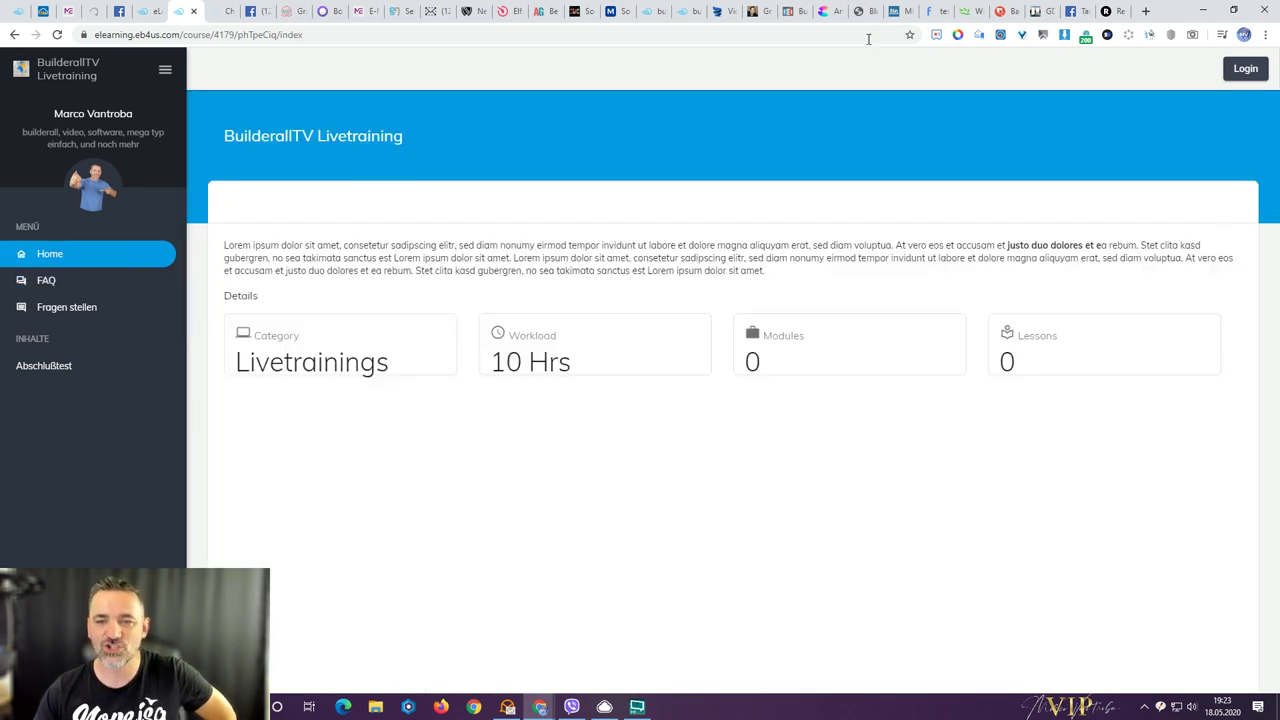
{"action": "left_click", "coordinate": [220, 12]}
{"action": "left_click", "coordinate": [150, 16]}
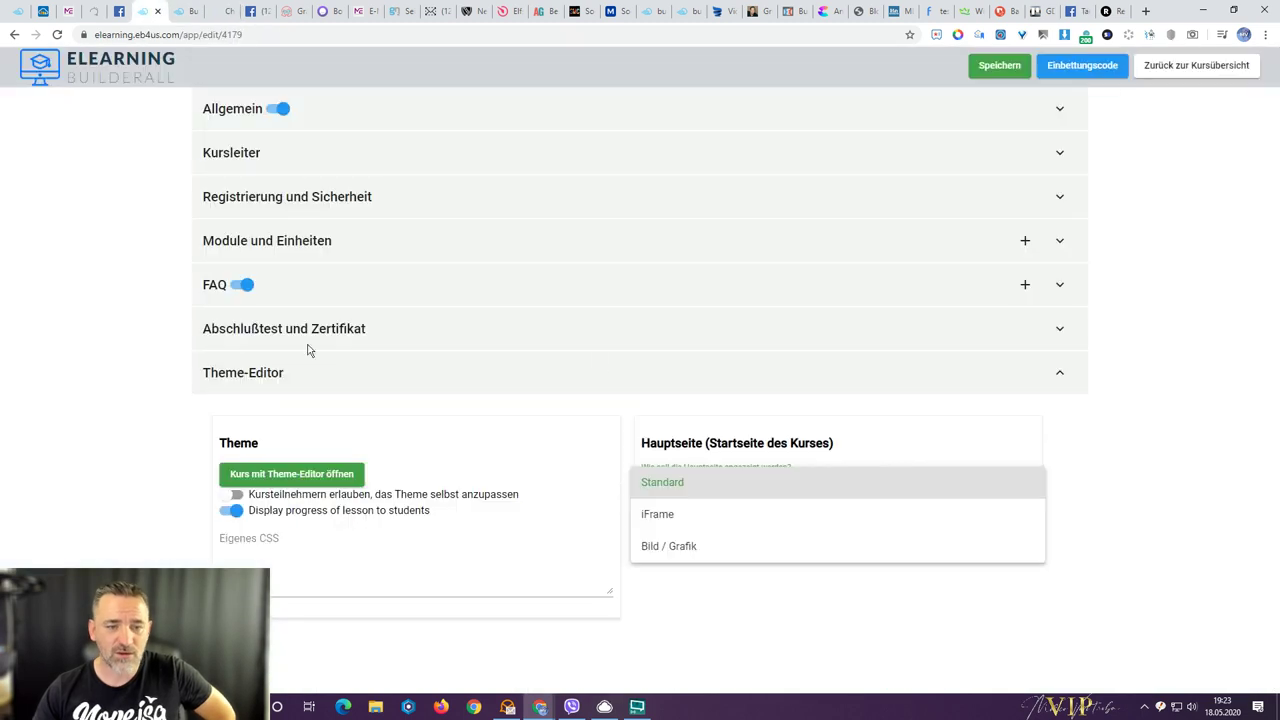
{"action": "left_click", "coordinate": [667, 520]}
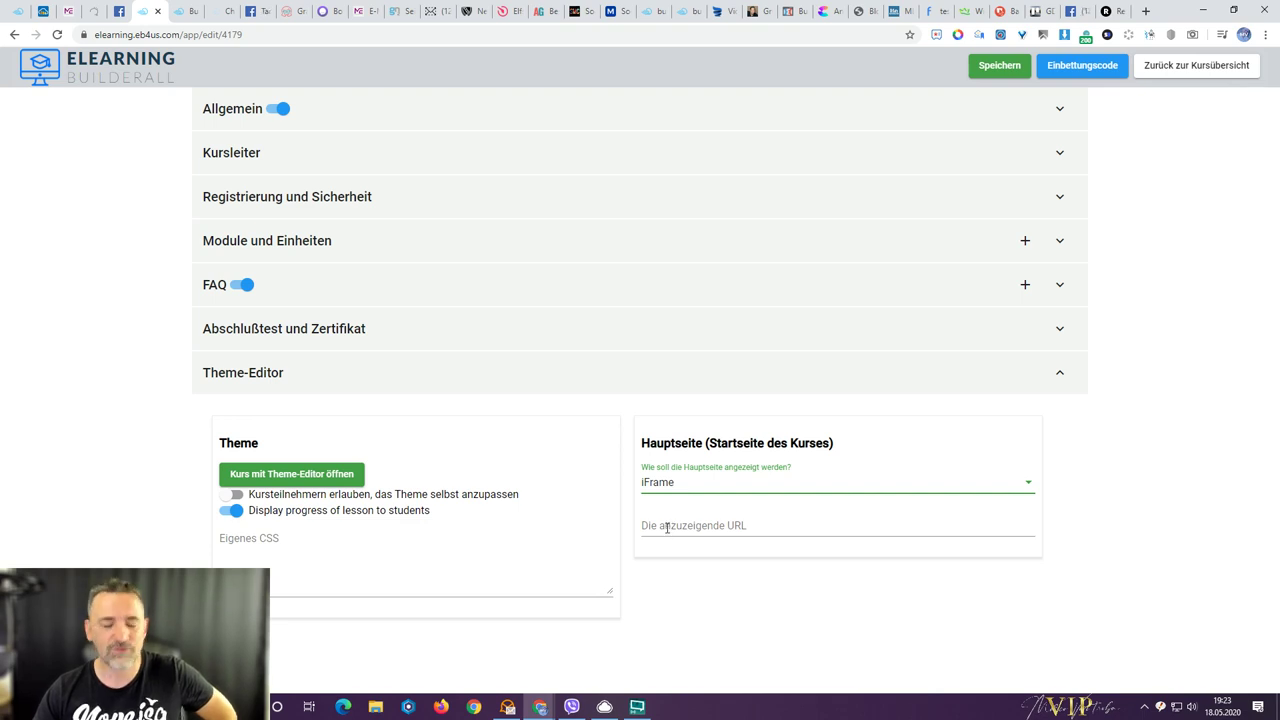
- Enter the presenter's website as the iFrame URL and reload the public course page to see it
{"action": "left_click", "coordinate": [667, 529]}
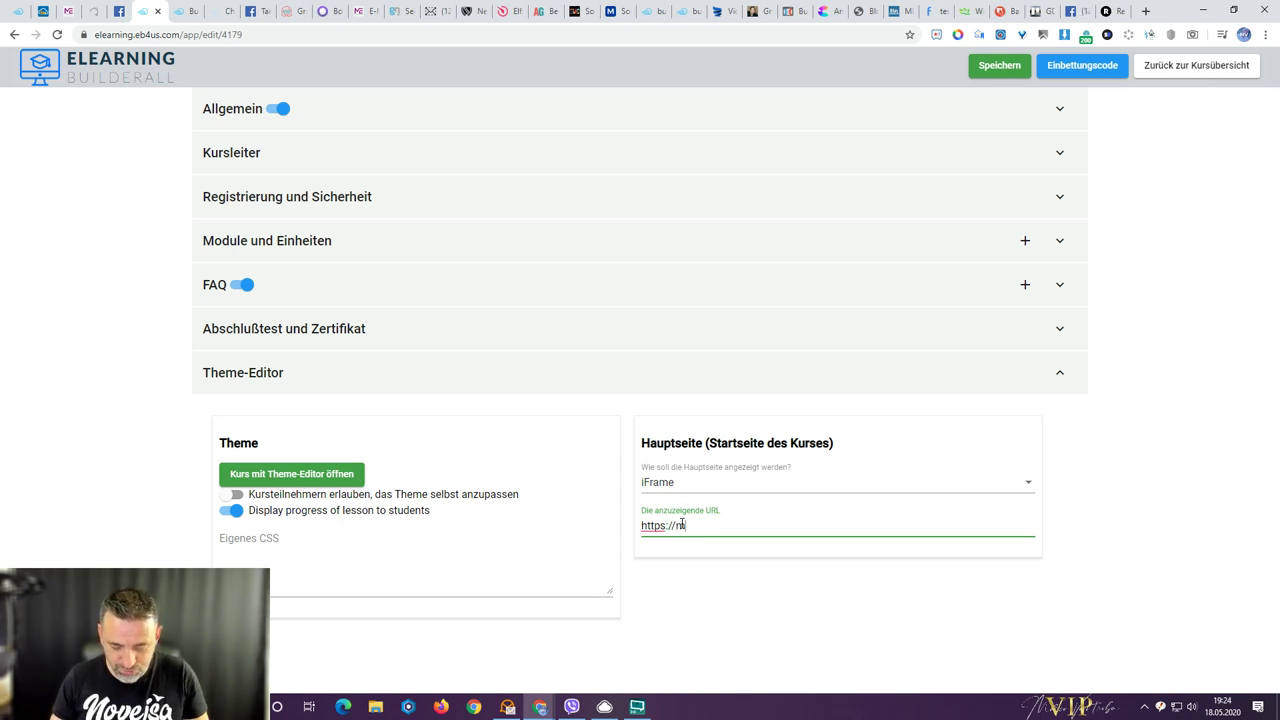
{"action": "type", "text": "arcovantroba.com"}
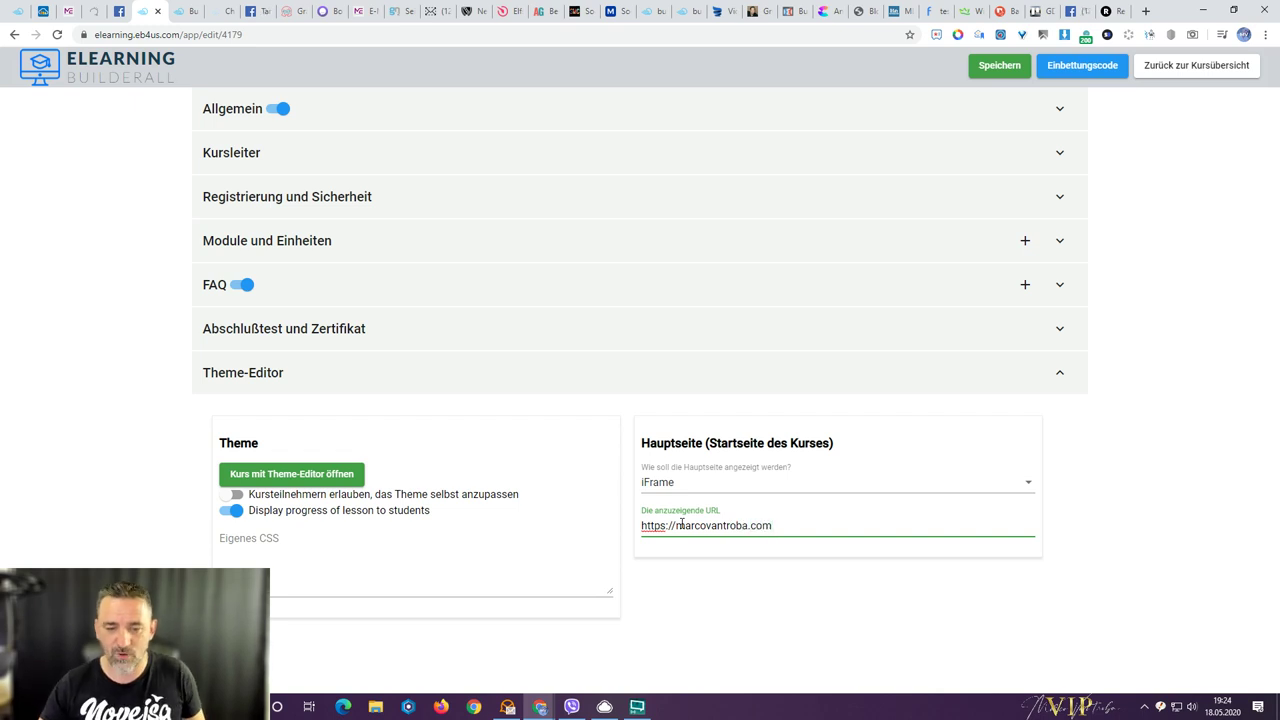
{"action": "left_click", "coordinate": [722, 634]}
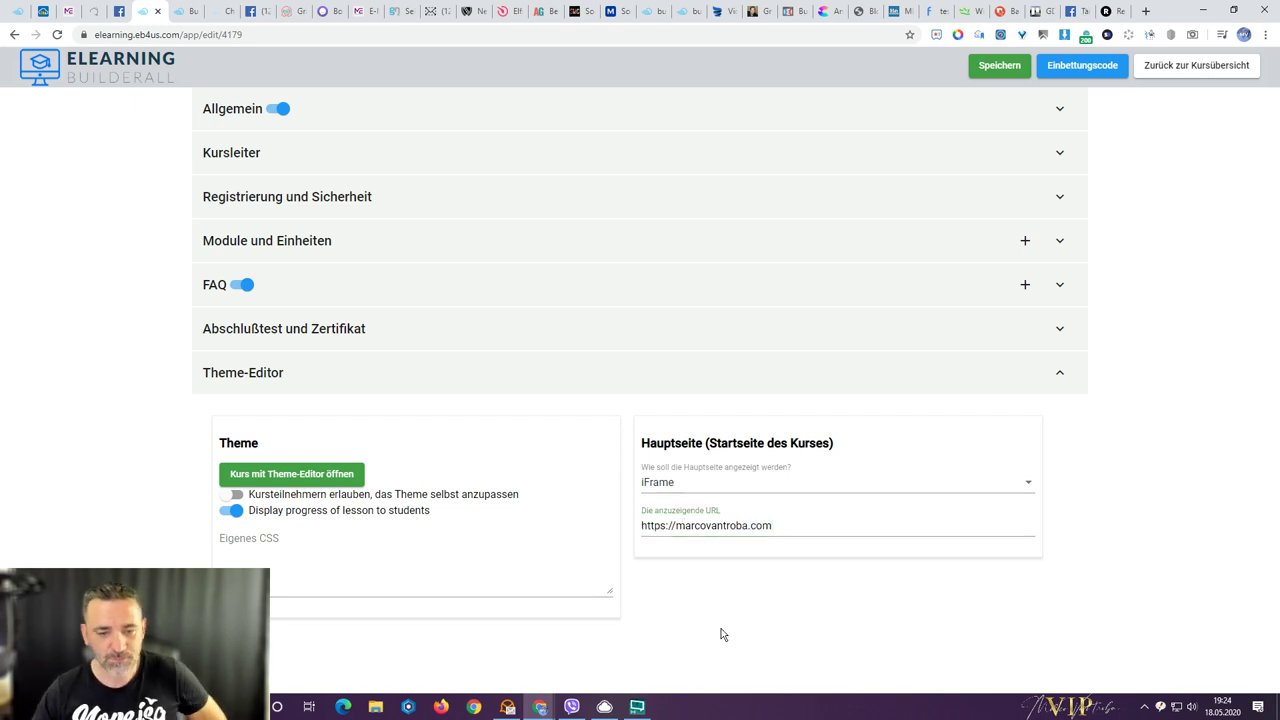
{"action": "left_click", "coordinate": [180, 11]}
{"action": "key", "text": "F5"}
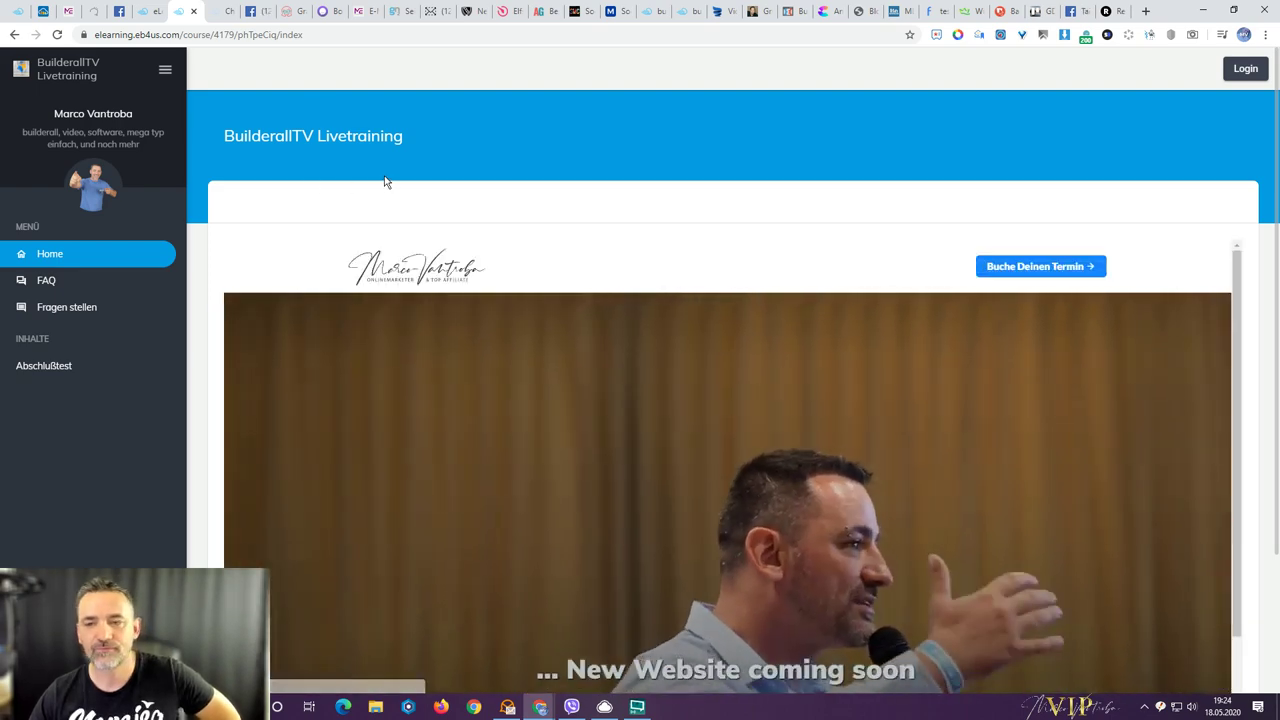
{"action": "scroll", "coordinate": [198, 265], "scroll_direction": "down", "scroll_amount": 1}
{"action": "scroll", "coordinate": [198, 262], "scroll_direction": "down", "scroll_amount": 2}
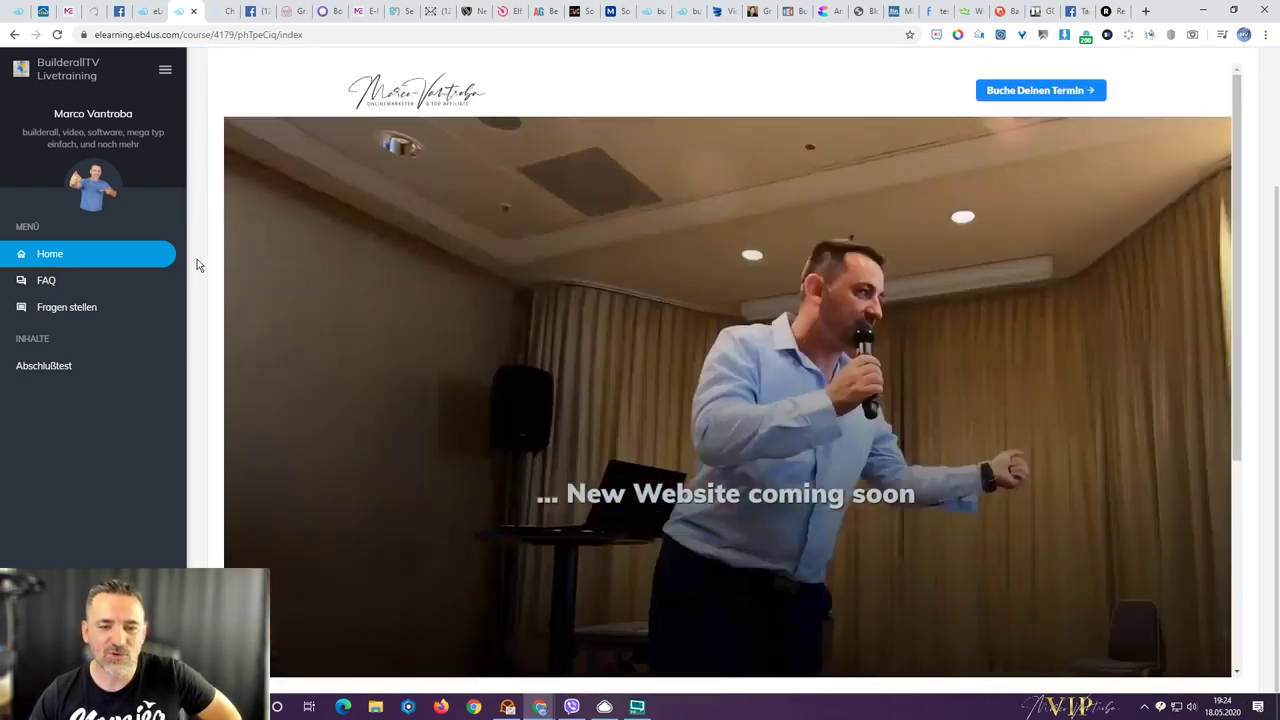
{"action": "scroll", "coordinate": [197, 259], "scroll_direction": "up", "scroll_amount": 3}
{"action": "scroll", "coordinate": [671, 452], "scroll_direction": "down", "scroll_amount": 1}
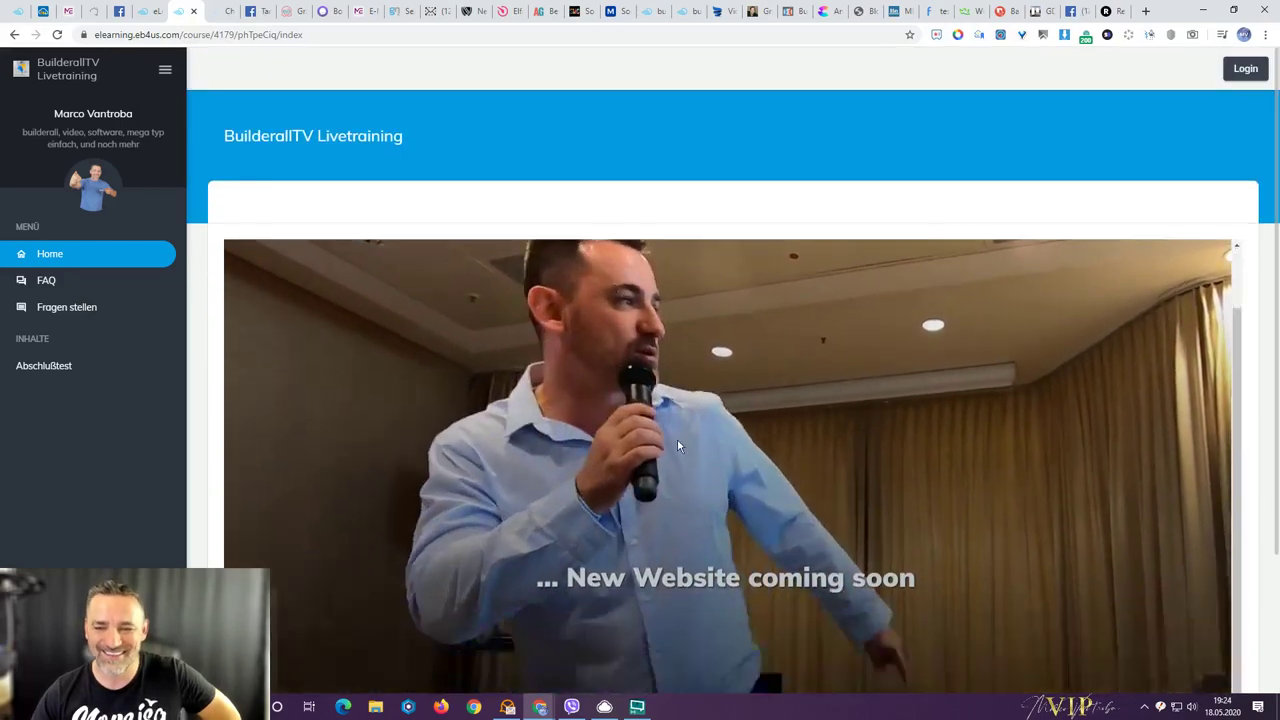
{"action": "scroll", "coordinate": [677, 438], "scroll_direction": "up", "scroll_amount": 1}
{"action": "scroll", "coordinate": [677, 440], "scroll_direction": "up", "scroll_amount": 1}
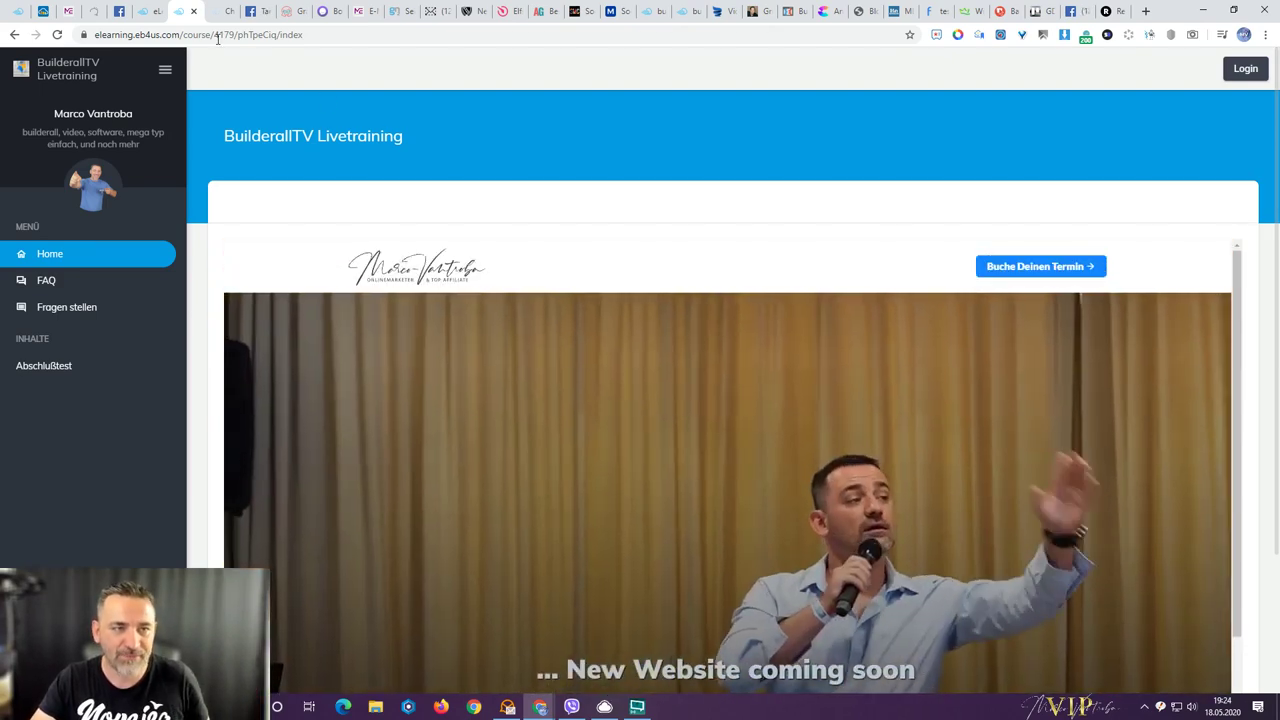
{"action": "left_click", "coordinate": [212, 14]}
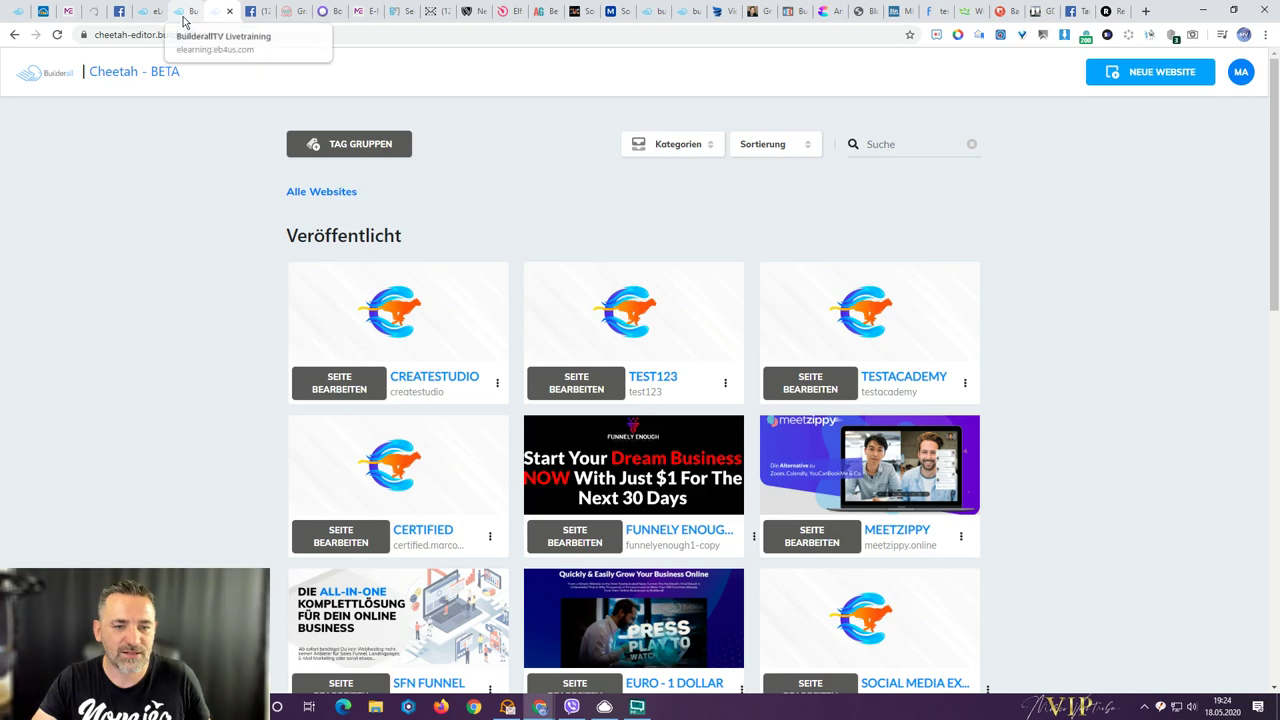
- Find and copy the Builderall Tutorials page address via the 'builderall-a' suggestion, then return to the editor
{"action": "scroll", "coordinate": [167, 206], "scroll_direction": "down", "scroll_amount": 3}
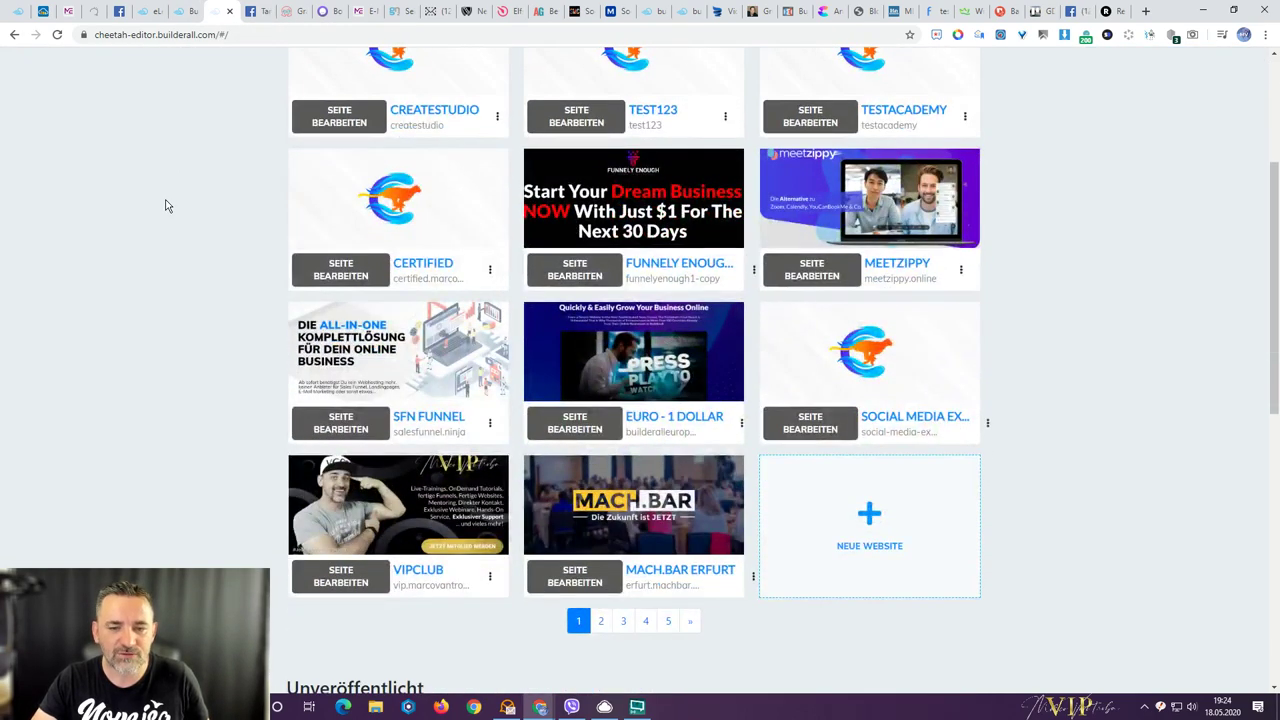
{"action": "left_click", "coordinate": [1112, 12]}
{"action": "left_click", "coordinate": [782, 33]}
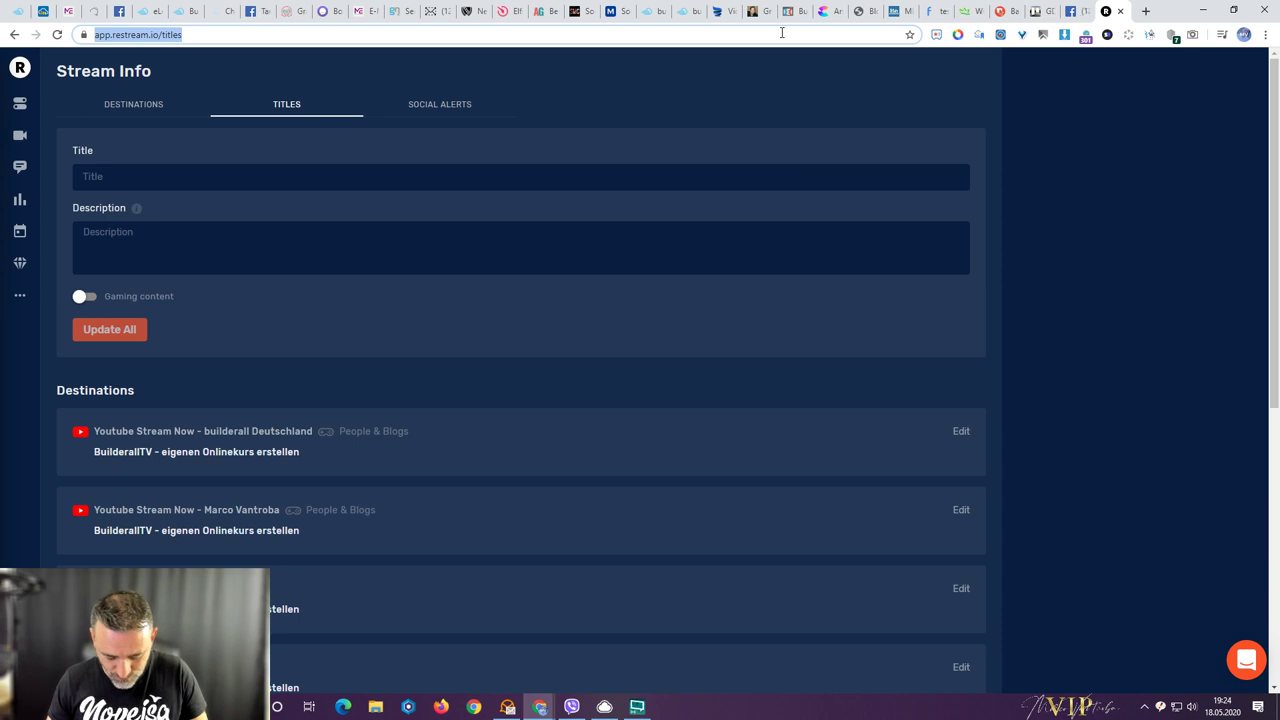
{"action": "type", "text": "builderall-a"}
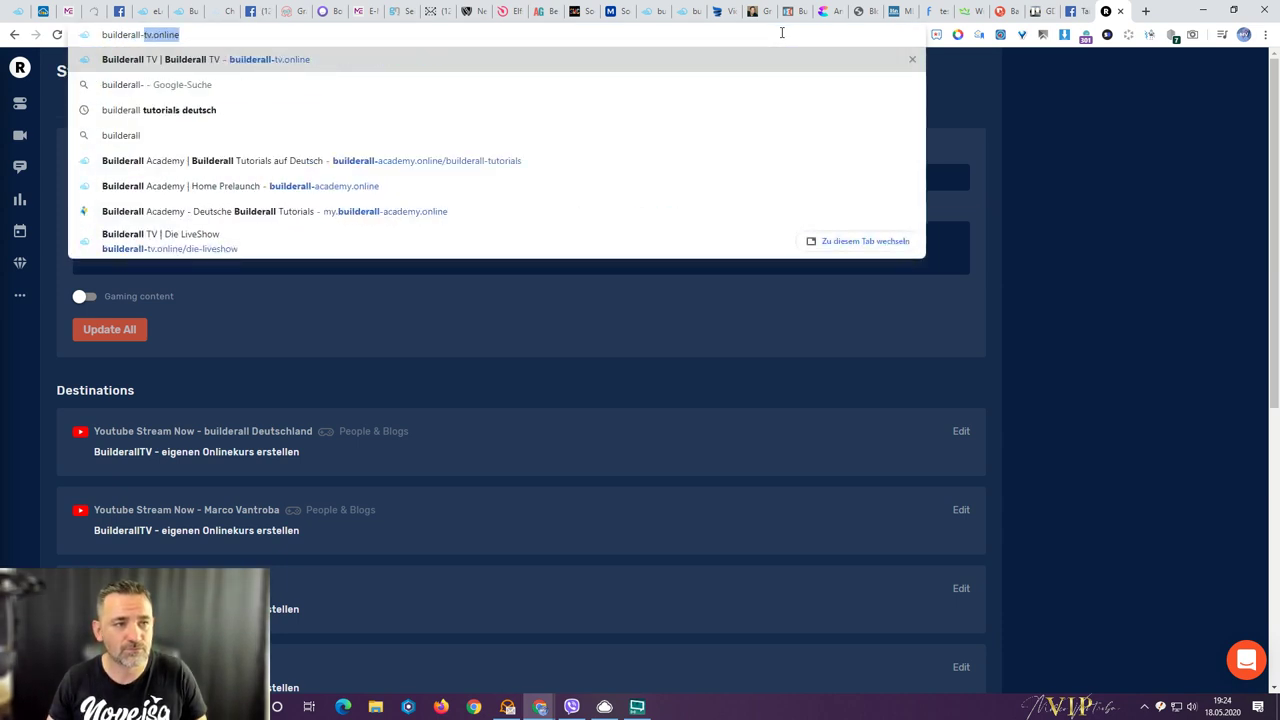
{"action": "key", "text": "Right"}
{"action": "key", "text": "Down"}
{"action": "key", "text": "Down"}
{"action": "key", "text": "ctrl+c"}
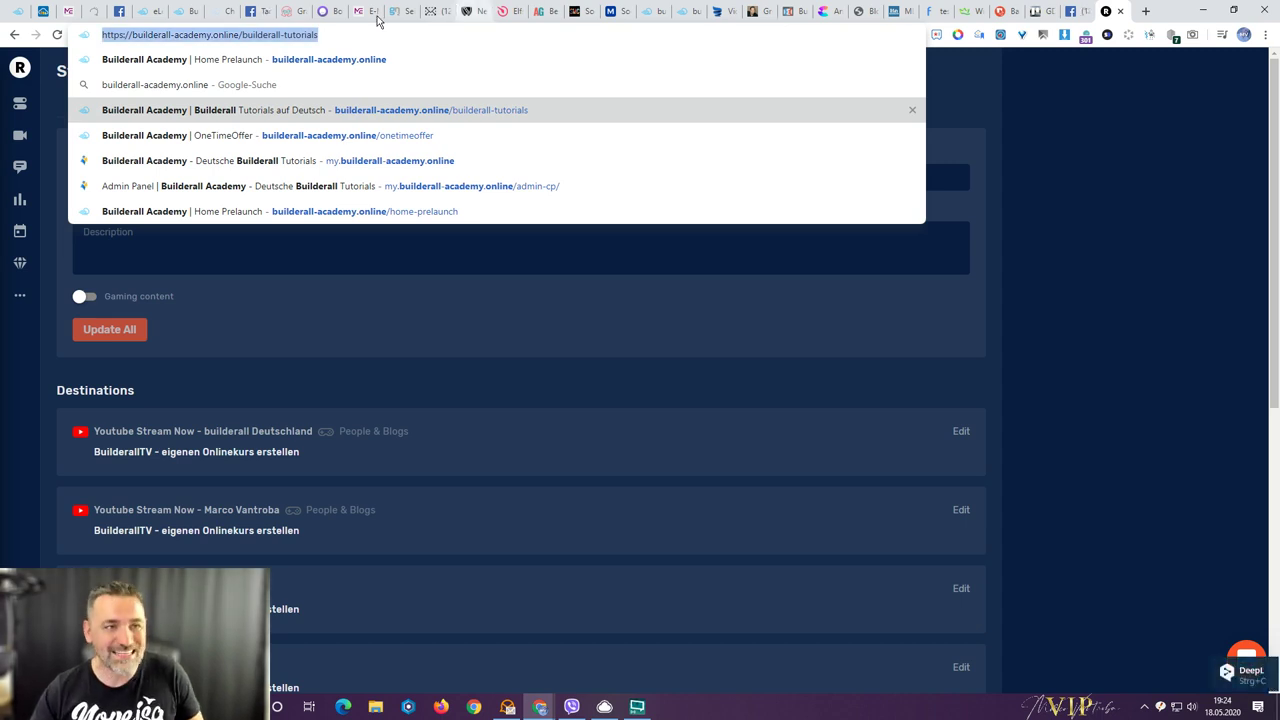
{"action": "left_click", "coordinate": [170, 14]}
{"action": "left_click", "coordinate": [149, 12]}
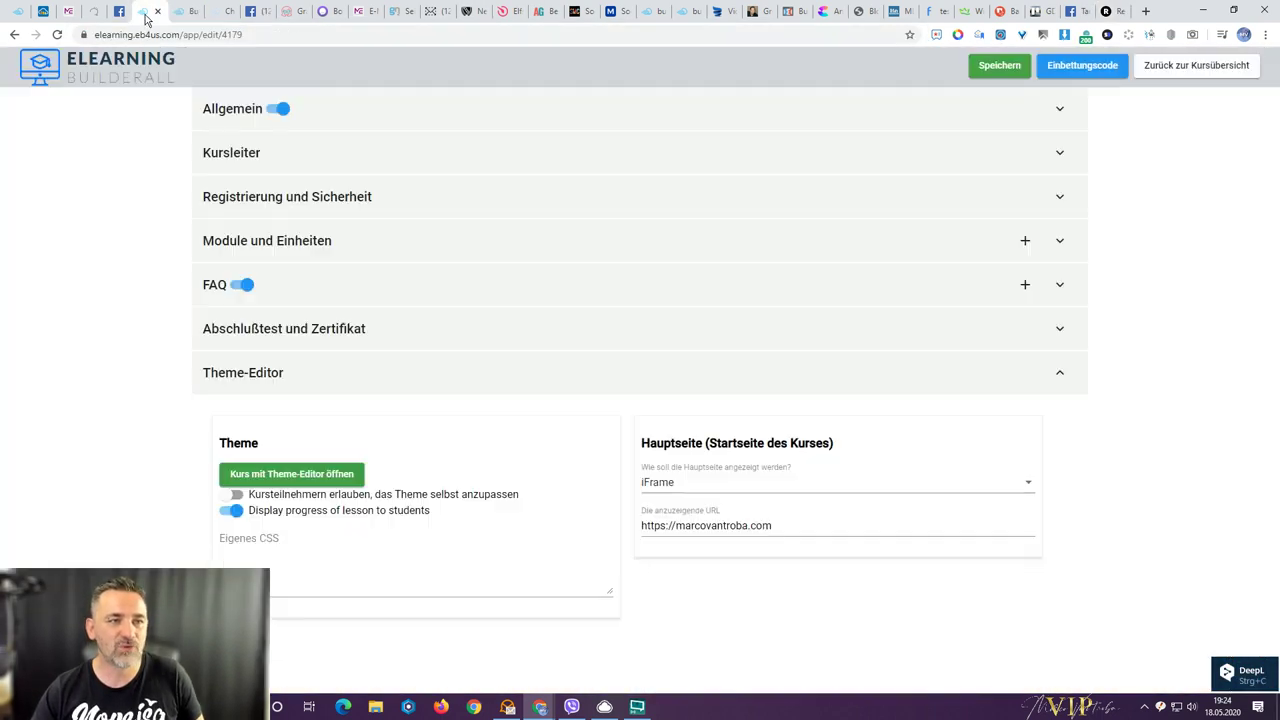
{"action": "triple_click", "coordinate": [697, 528]}
{"action": "key", "text": "ctrl+v"}
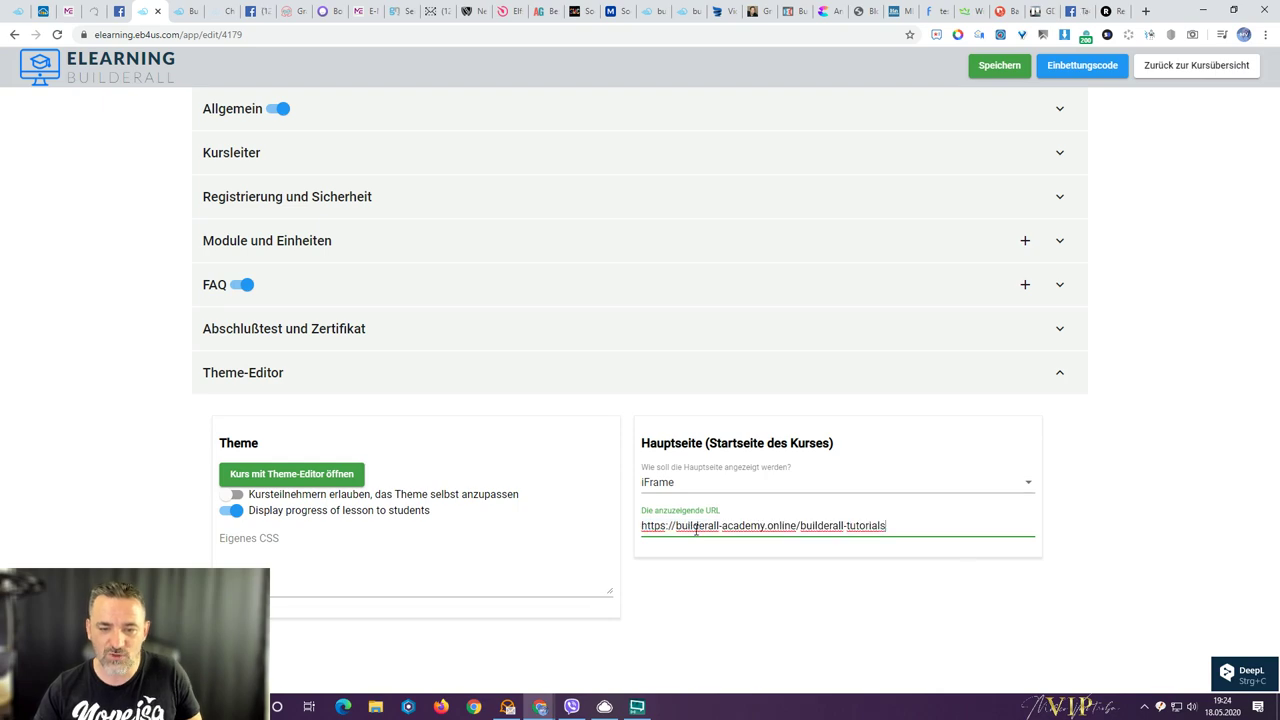
{"action": "left_click", "coordinate": [178, 14]}
{"action": "right_click", "coordinate": [178, 18]}
{"action": "left_click", "coordinate": [196, 63]}
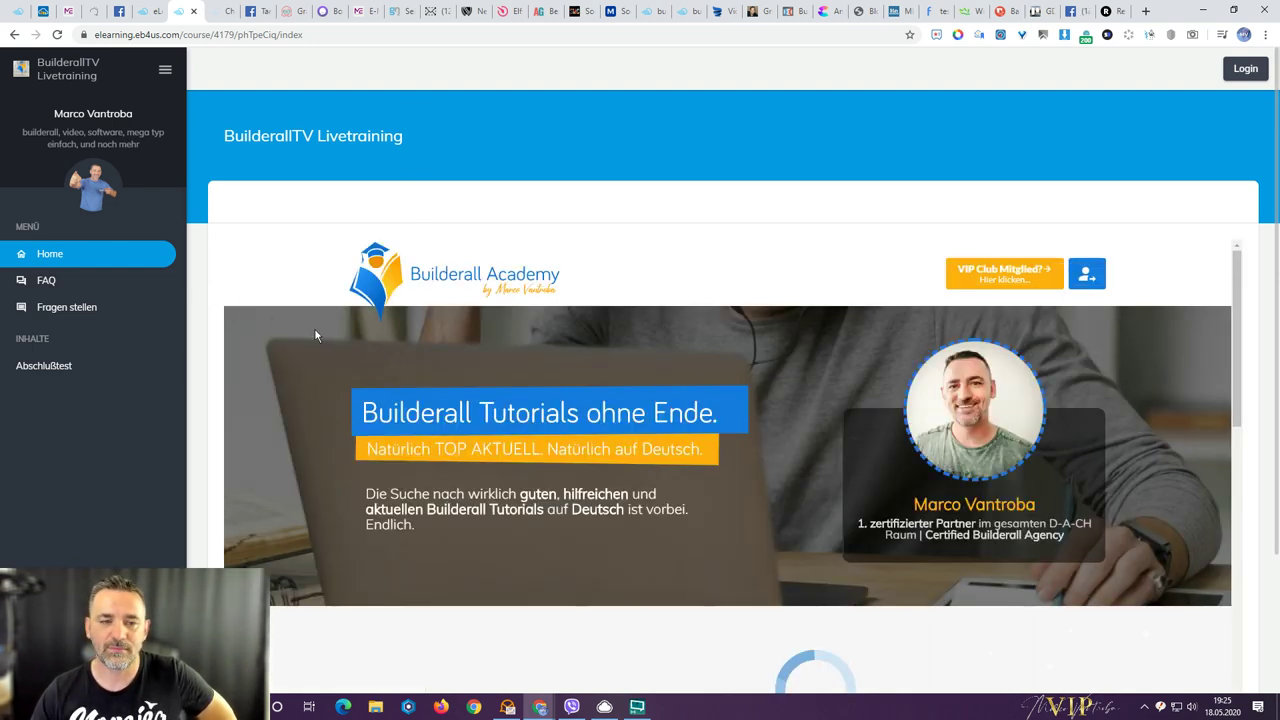
{"action": "scroll", "coordinate": [423, 363], "scroll_direction": "down", "scroll_amount": 8}
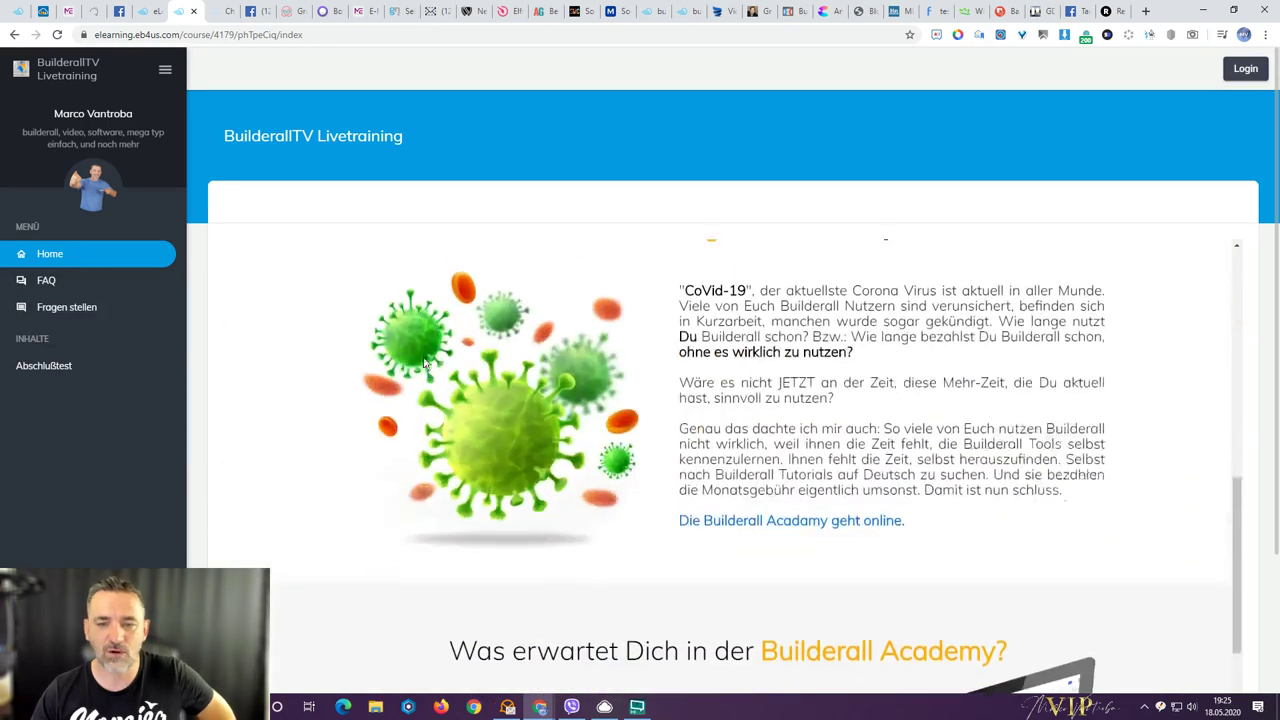
{"action": "scroll", "coordinate": [423, 363], "scroll_direction": "down", "scroll_amount": 6}
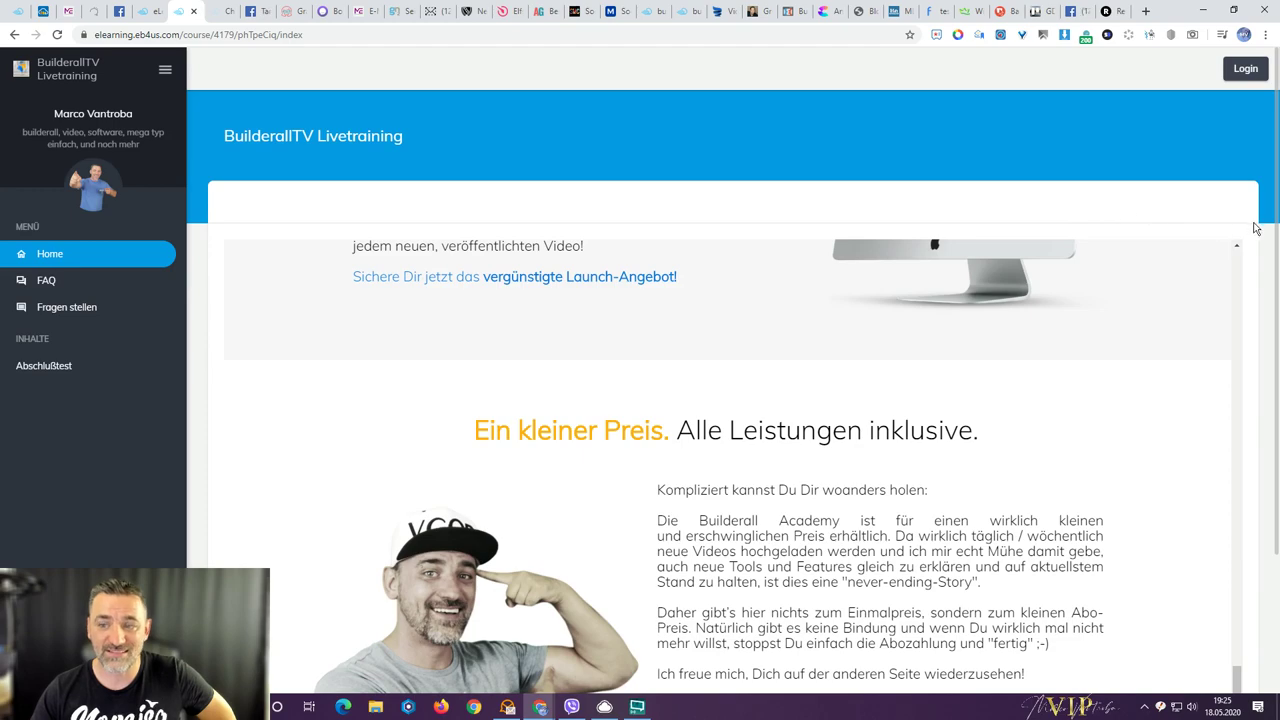
{"action": "scroll", "coordinate": [1256, 229], "scroll_direction": "down", "scroll_amount": 2}
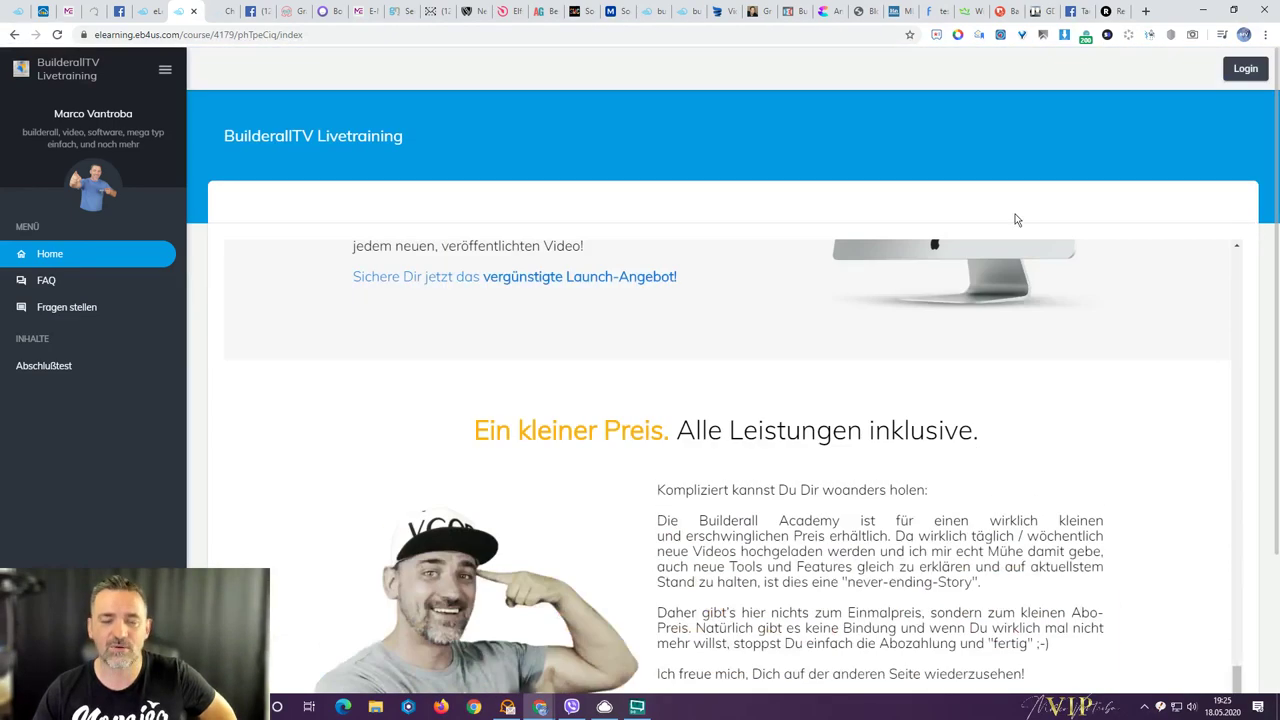
{"action": "scroll", "coordinate": [607, 280], "scroll_direction": "up", "scroll_amount": 2}
{"action": "scroll", "coordinate": [607, 280], "scroll_direction": "up", "scroll_amount": 5}
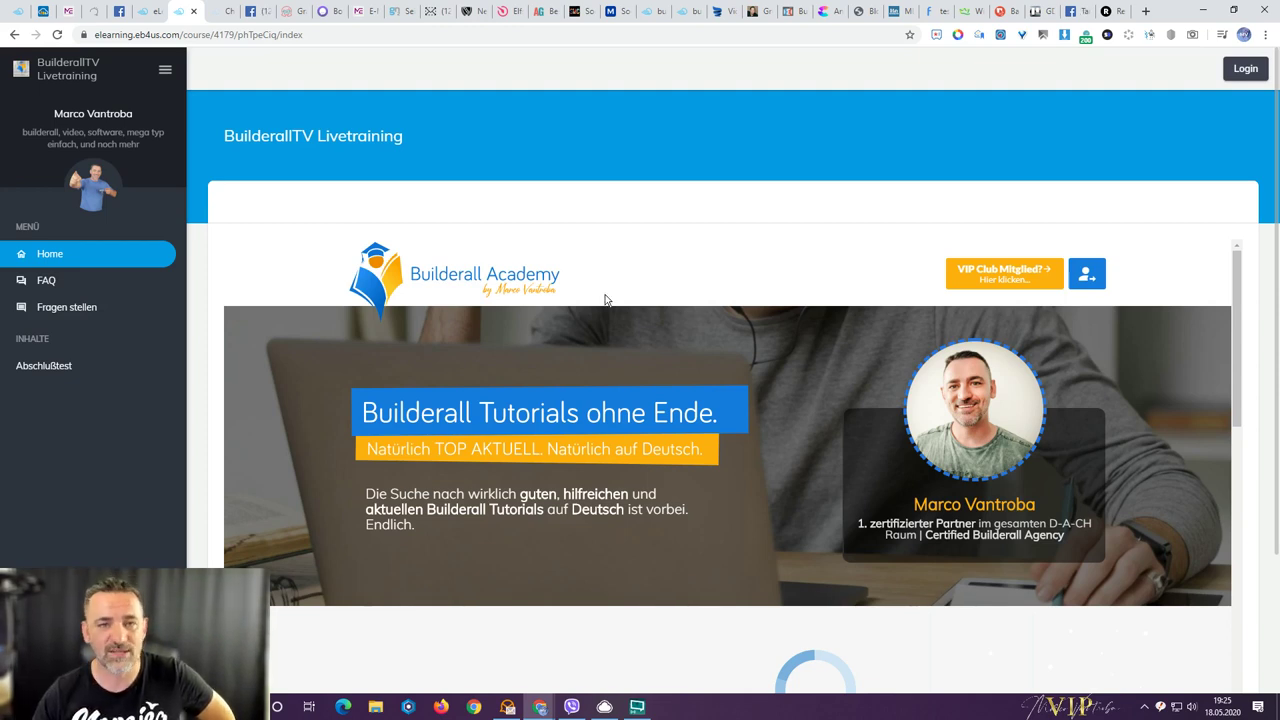
- Switch the Hauptseite display to Bild / Grafik and upload the vip-realtalk image
{"action": "left_click", "coordinate": [150, 11]}
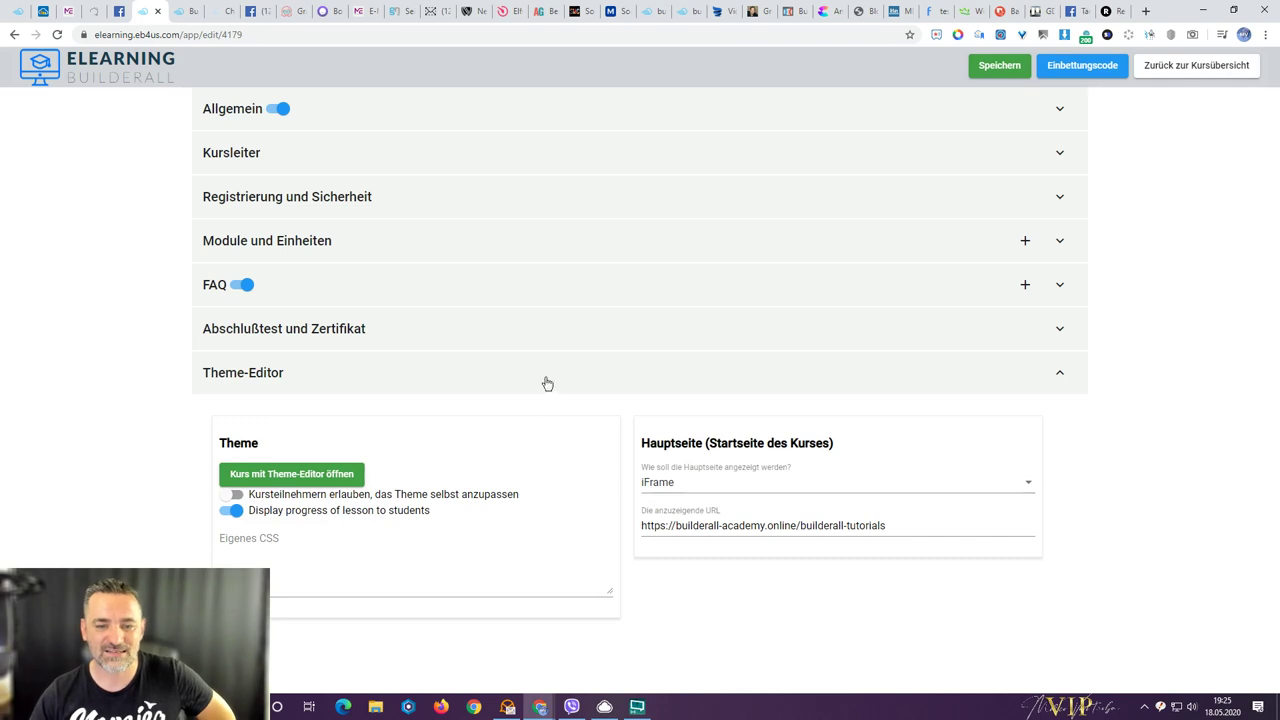
{"action": "left_click", "coordinate": [709, 483]}
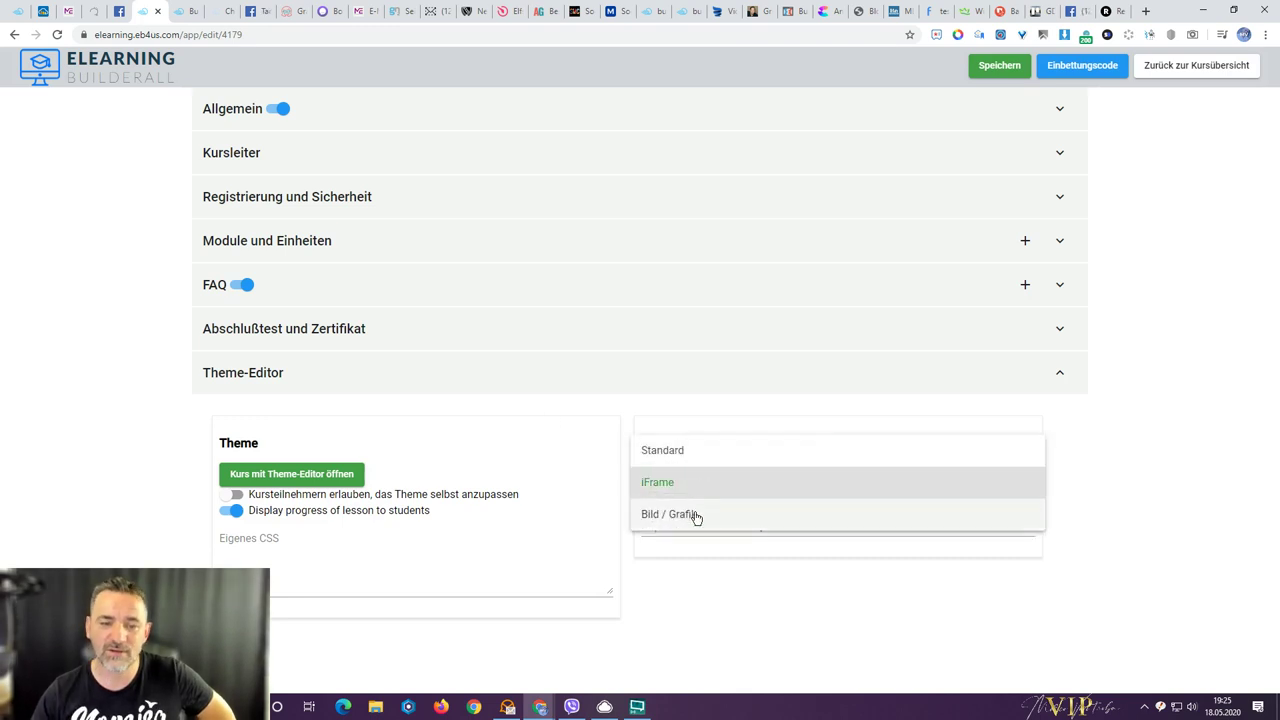
{"action": "left_click", "coordinate": [696, 518]}
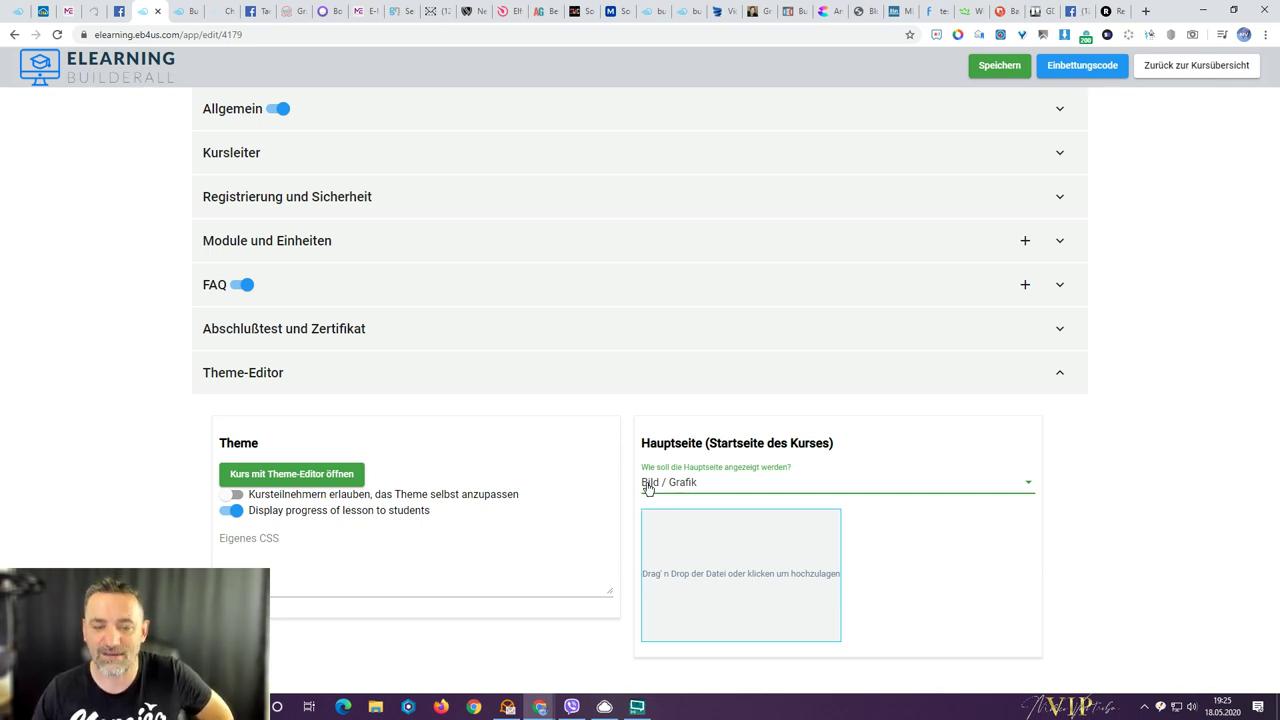
{"action": "left_click", "coordinate": [740, 573]}
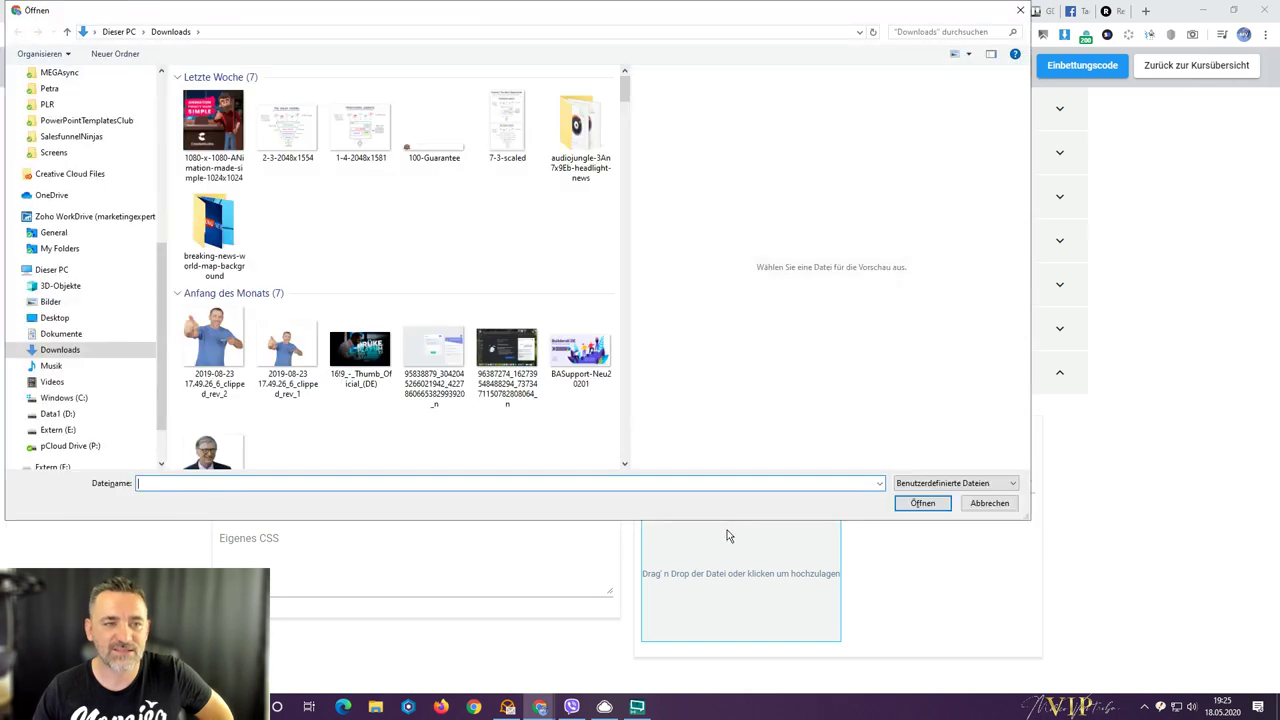
{"action": "scroll", "coordinate": [362, 213], "scroll_direction": "down", "scroll_amount": 5}
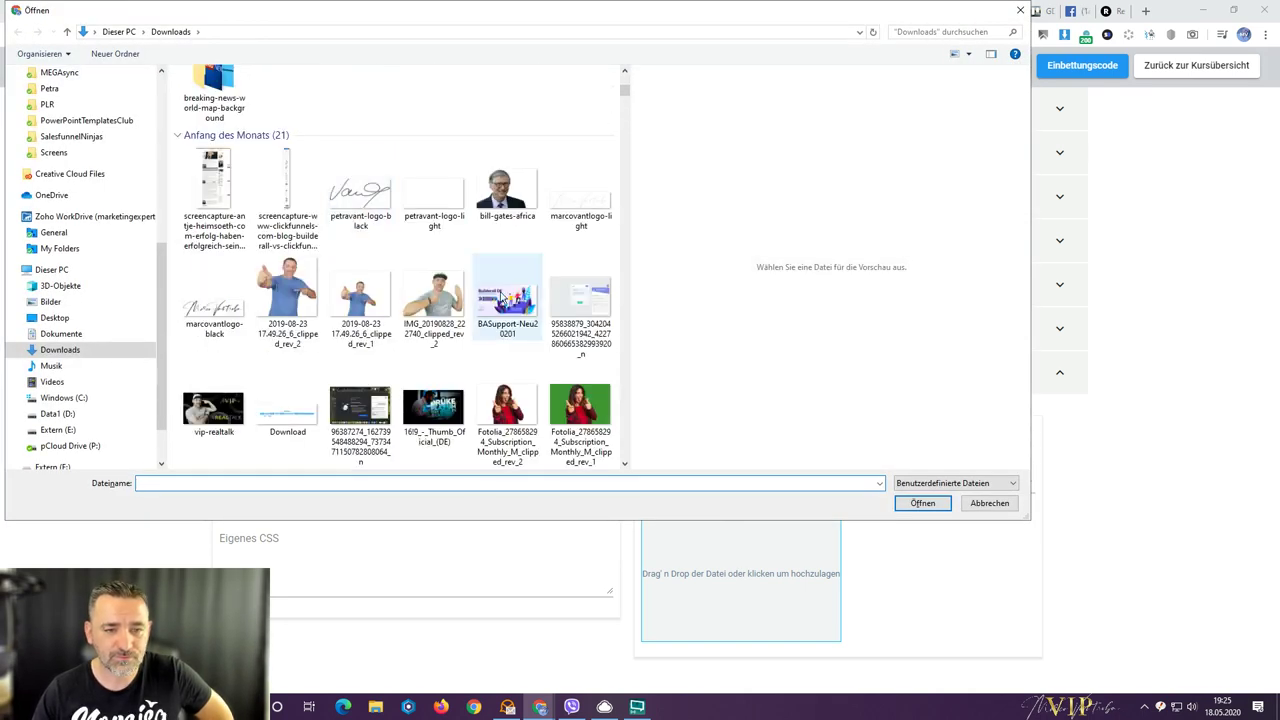
{"action": "left_click", "coordinate": [222, 412]}
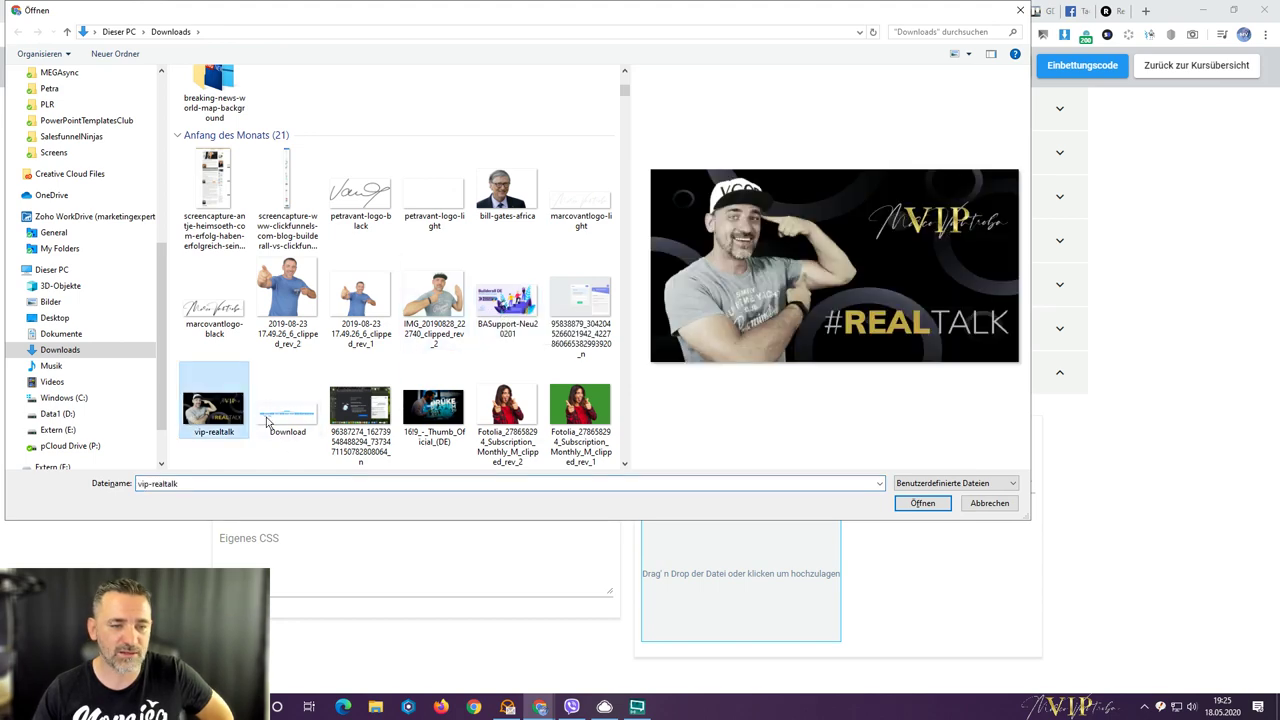
{"action": "left_click", "coordinate": [948, 503]}
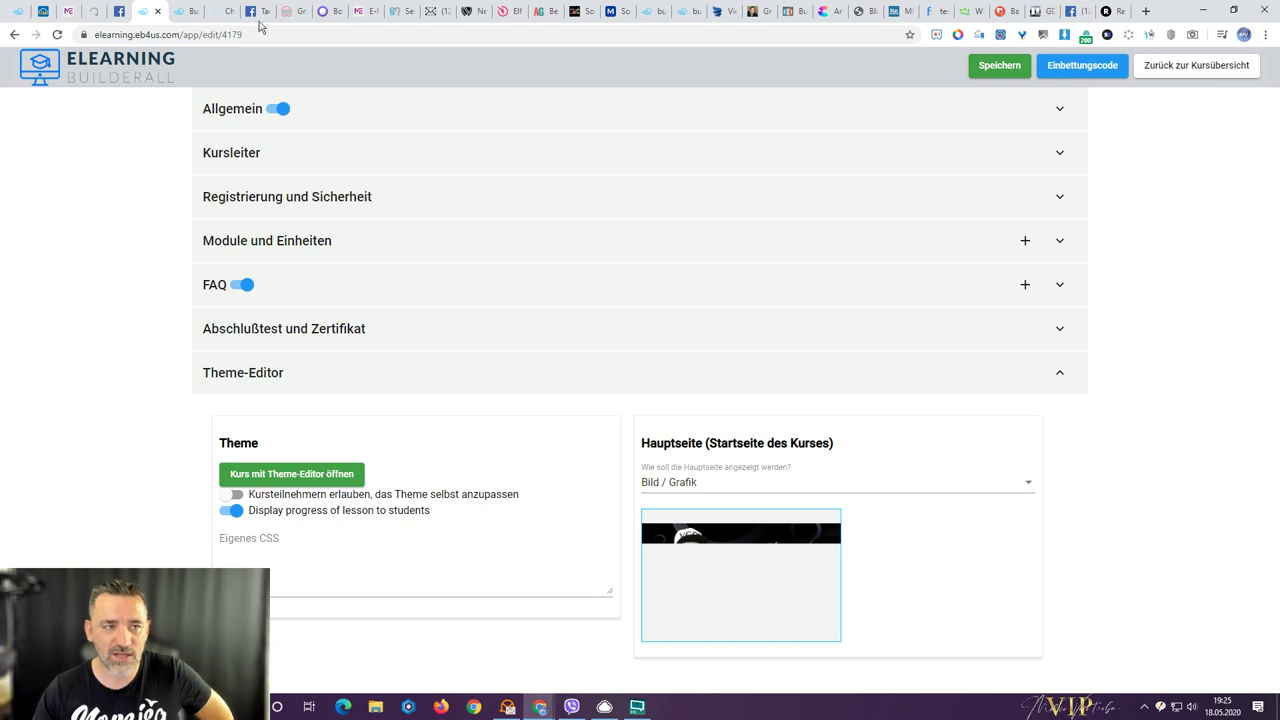
- Reload the course page and check the #REALTALK image start page
{"action": "left_click", "coordinate": [188, 17]}
{"action": "right_click", "coordinate": [185, 15]}
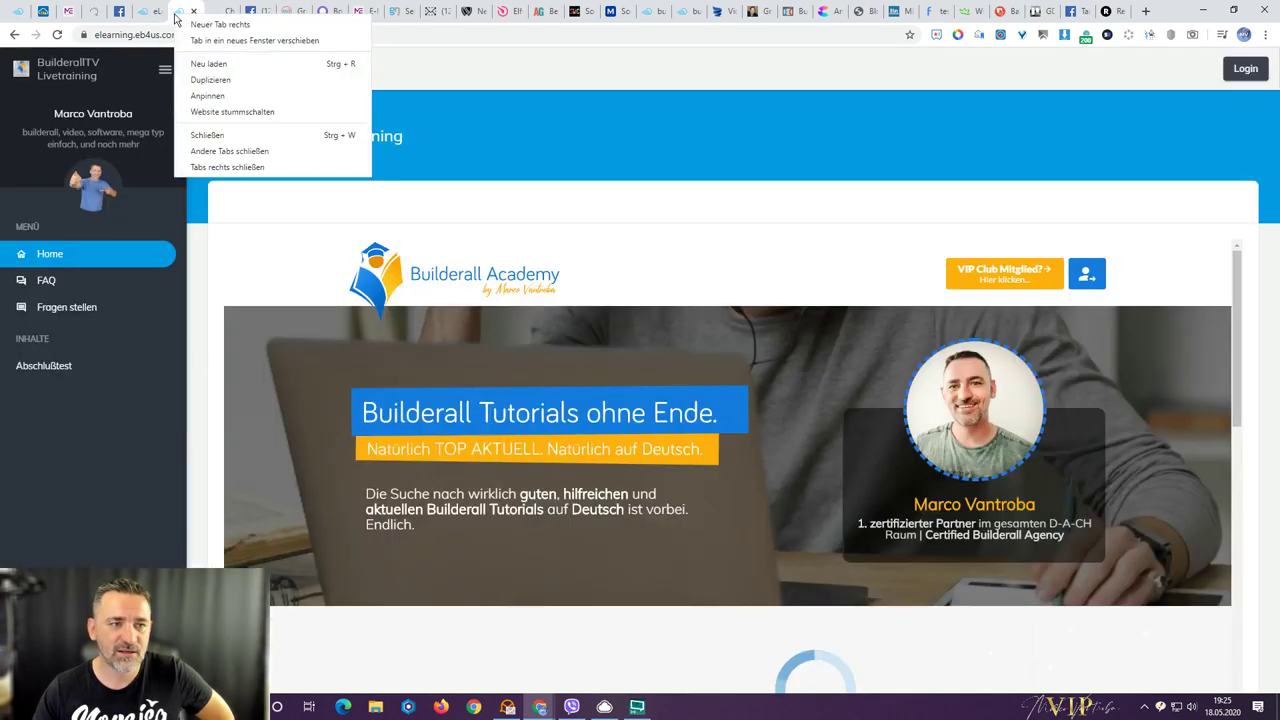
{"action": "left_click", "coordinate": [193, 64]}
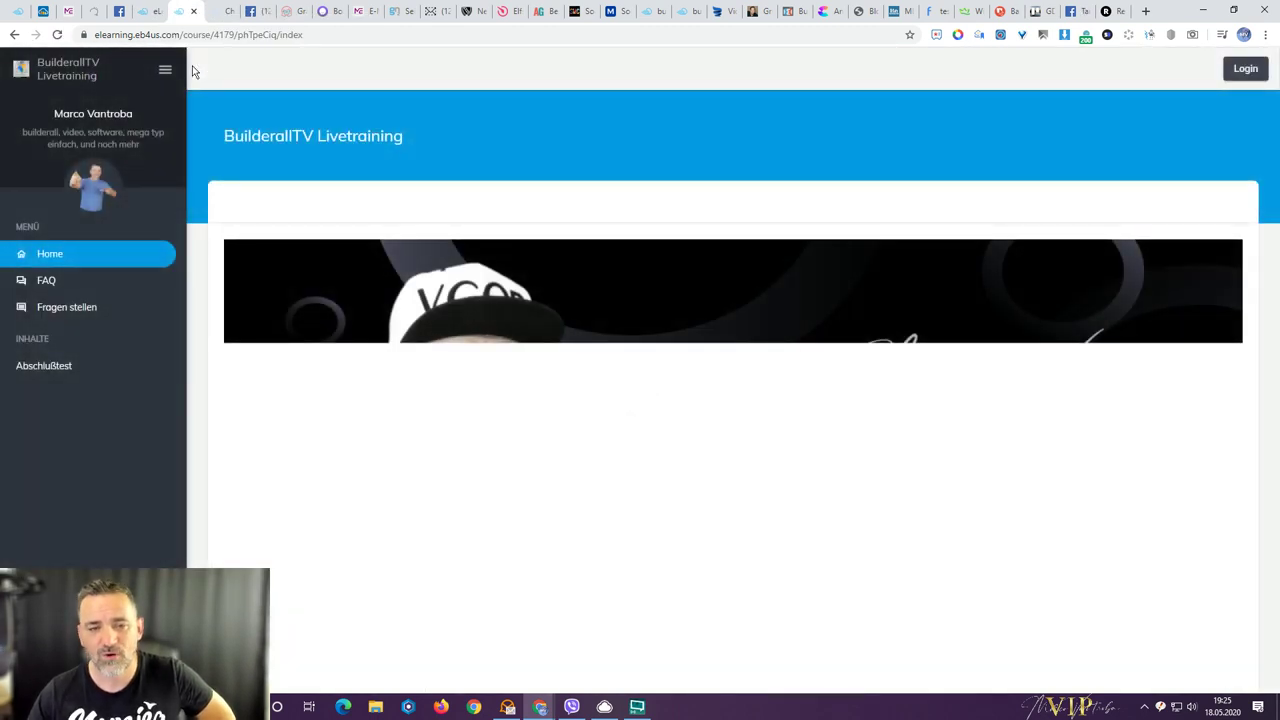
{"action": "scroll", "coordinate": [303, 332], "scroll_direction": "down", "scroll_amount": 1}
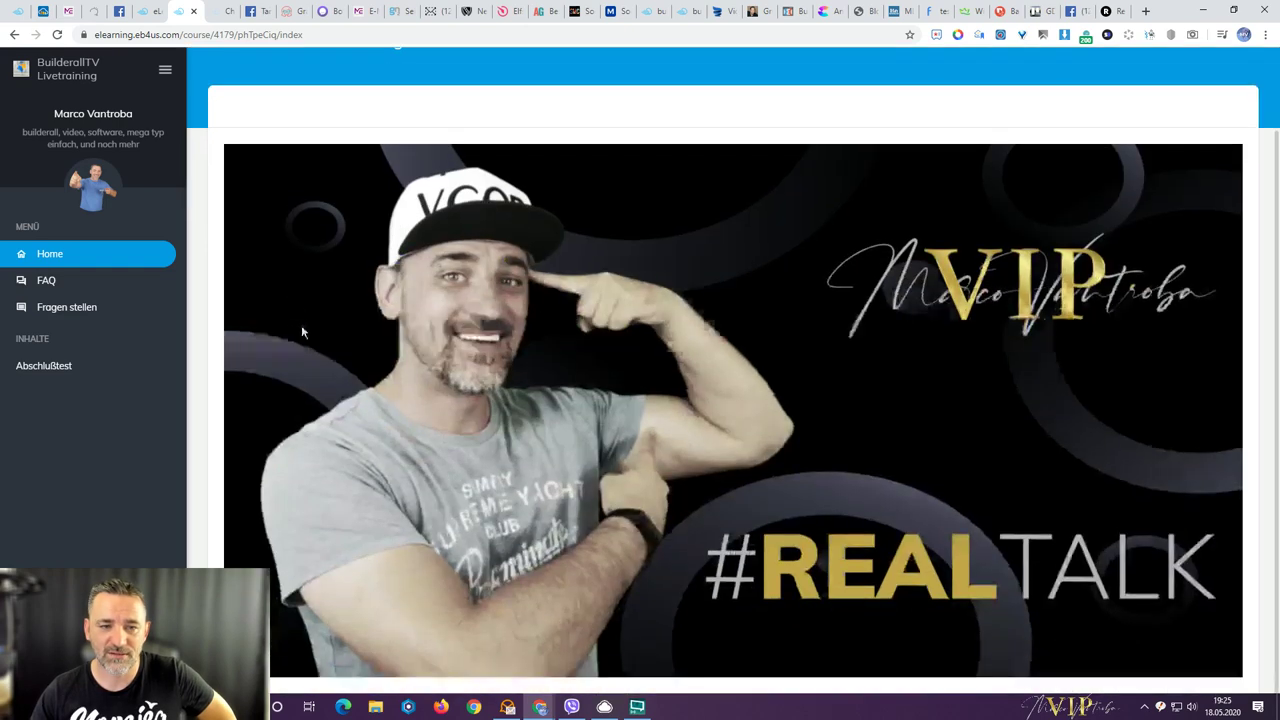
{"action": "scroll", "coordinate": [302, 332], "scroll_direction": "up", "scroll_amount": 1}
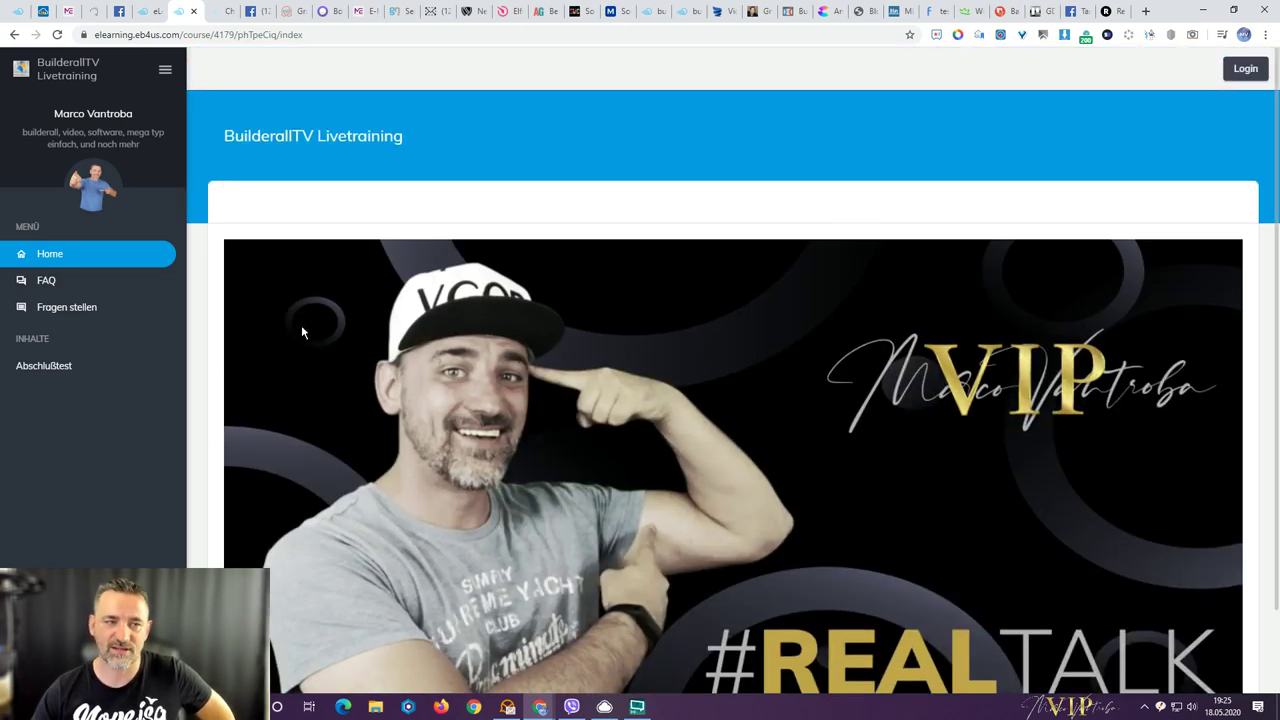
- Test the start page in a smaller, resized browser window, then maximize it again
{"action": "left_click", "coordinate": [1234, 11]}
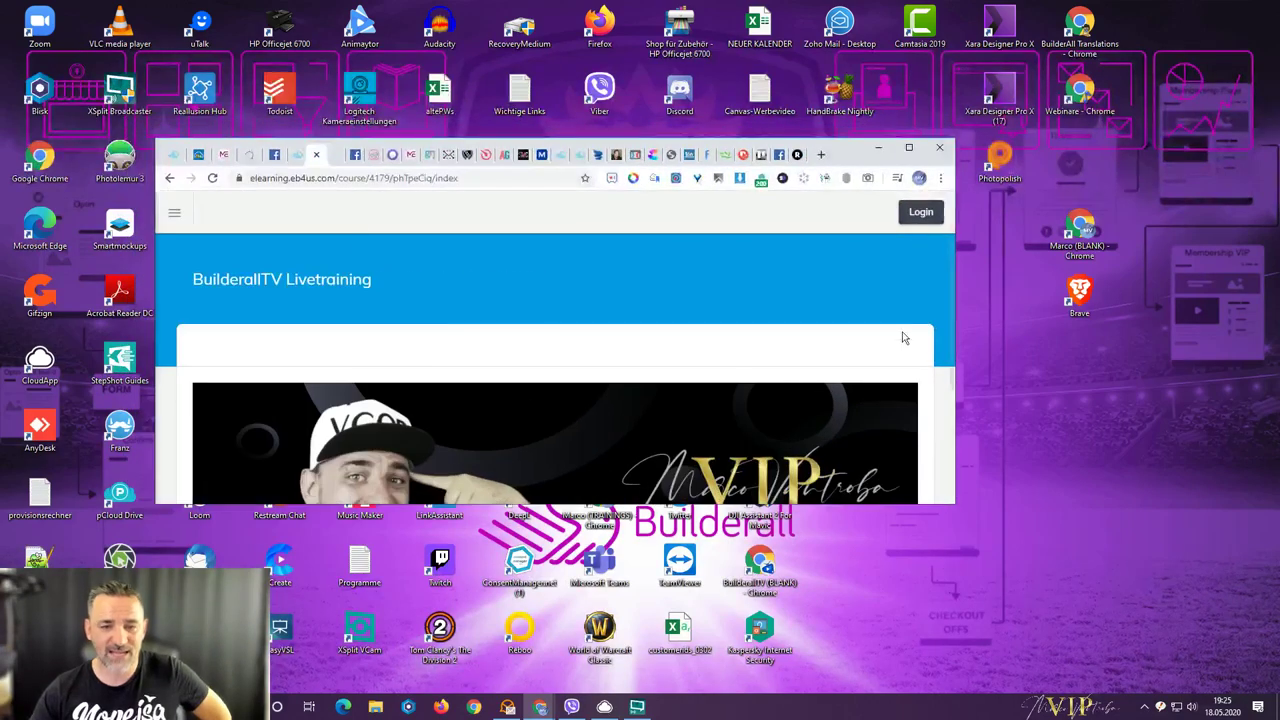
{"action": "scroll", "coordinate": [950, 348], "scroll_direction": "down", "scroll_amount": 3}
{"action": "left_click_drag", "start_coordinate": [953, 365], "coordinate": [1127, 393]}
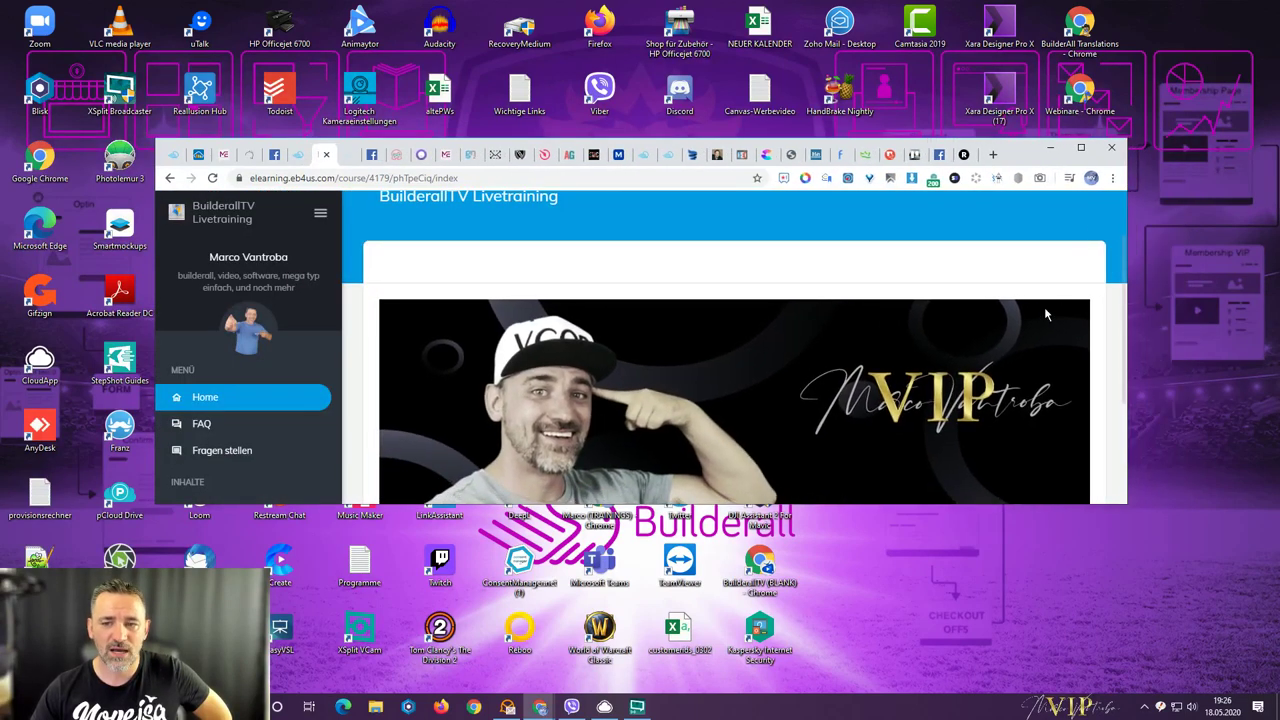
{"action": "scroll", "coordinate": [1040, 310], "scroll_direction": "down", "scroll_amount": 2}
{"action": "left_click_drag", "start_coordinate": [951, 503], "coordinate": [951, 636]}
{"action": "scroll", "coordinate": [955, 409], "scroll_direction": "up", "scroll_amount": 2}
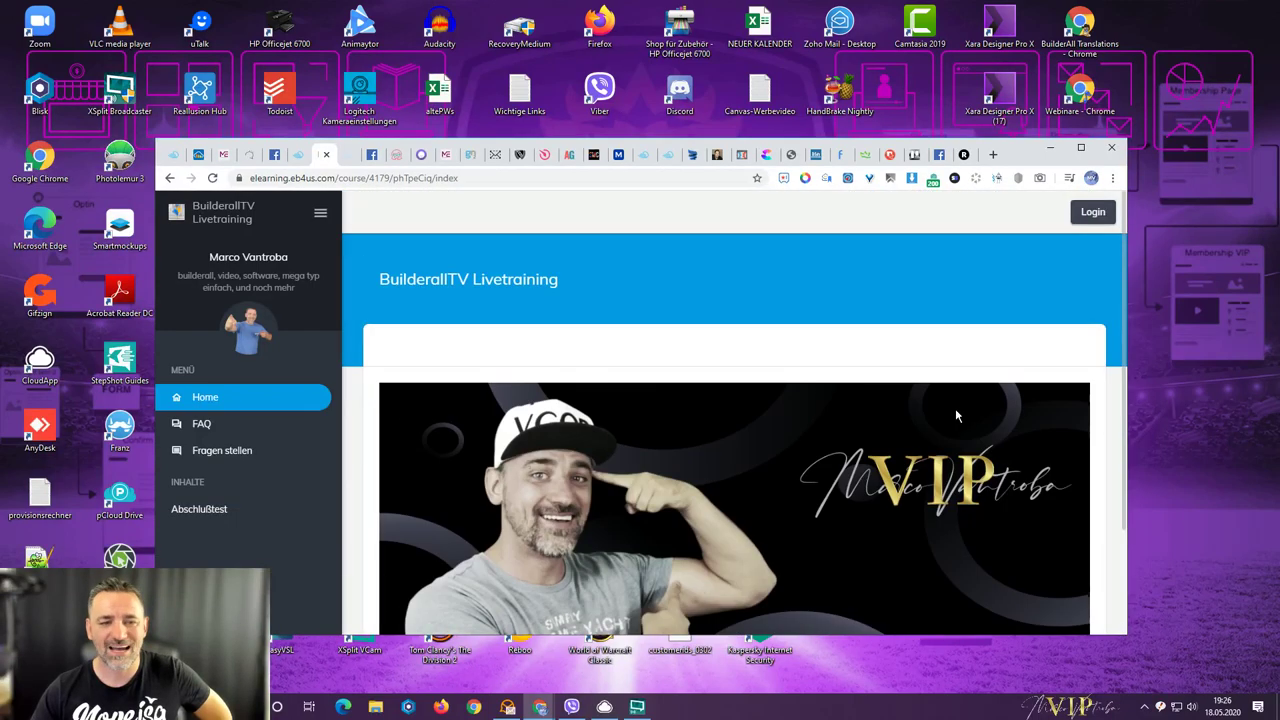
{"action": "left_click", "coordinate": [1078, 147]}
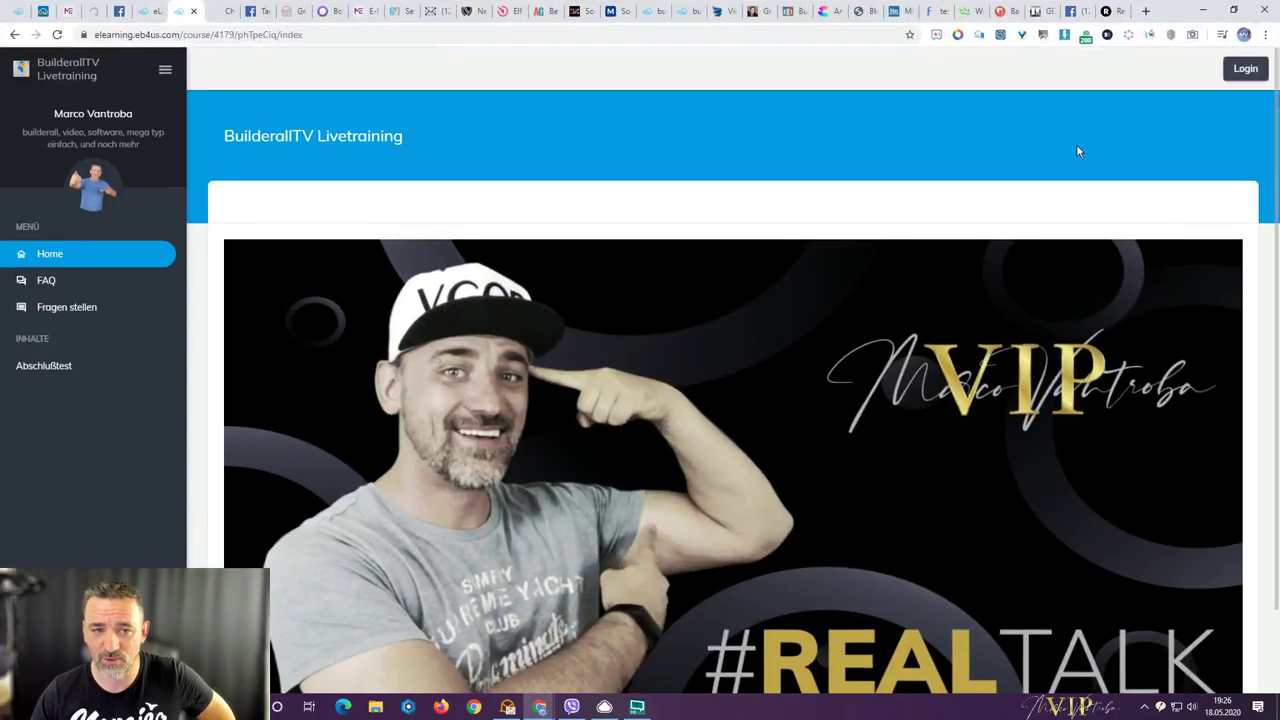
{"action": "left_click", "coordinate": [222, 11]}
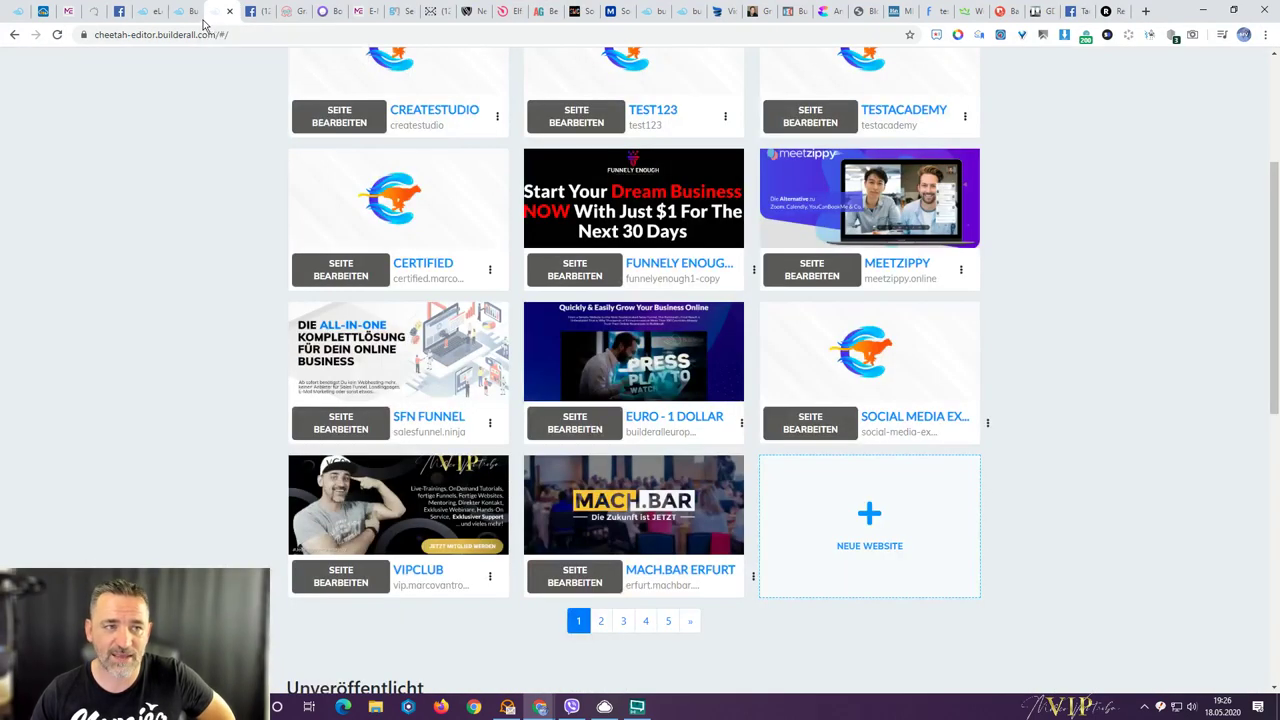
- Expand 'Module und Einheiten' in the editor, then view the public Home with the #REALTALK image
{"action": "left_click", "coordinate": [150, 11]}
{"action": "left_click", "coordinate": [180, 11]}
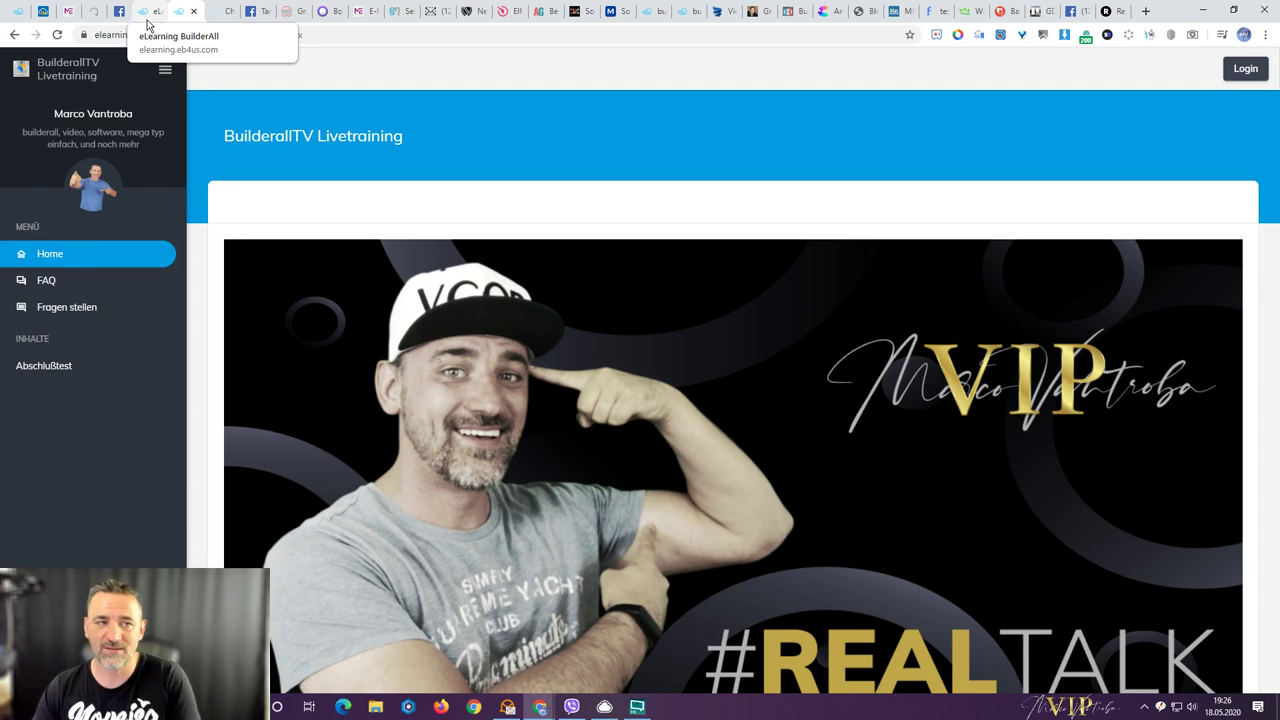
{"action": "left_click", "coordinate": [148, 13]}
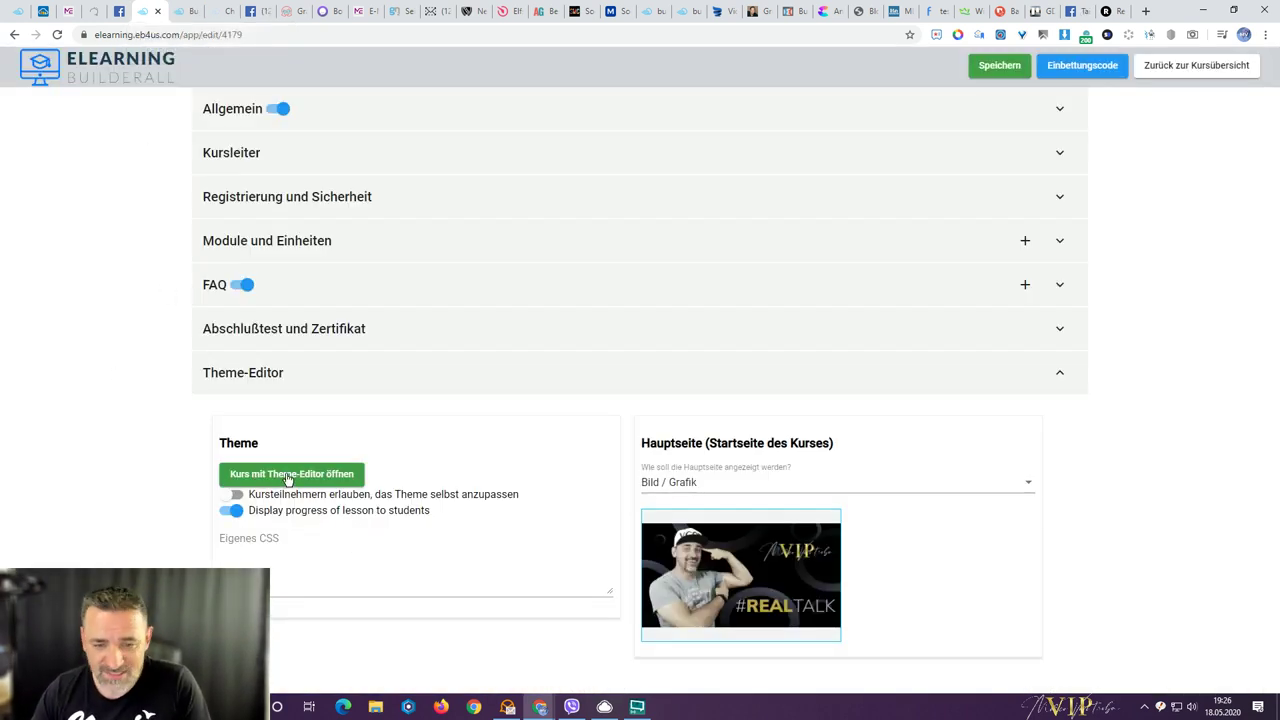
{"action": "left_click", "coordinate": [228, 248]}
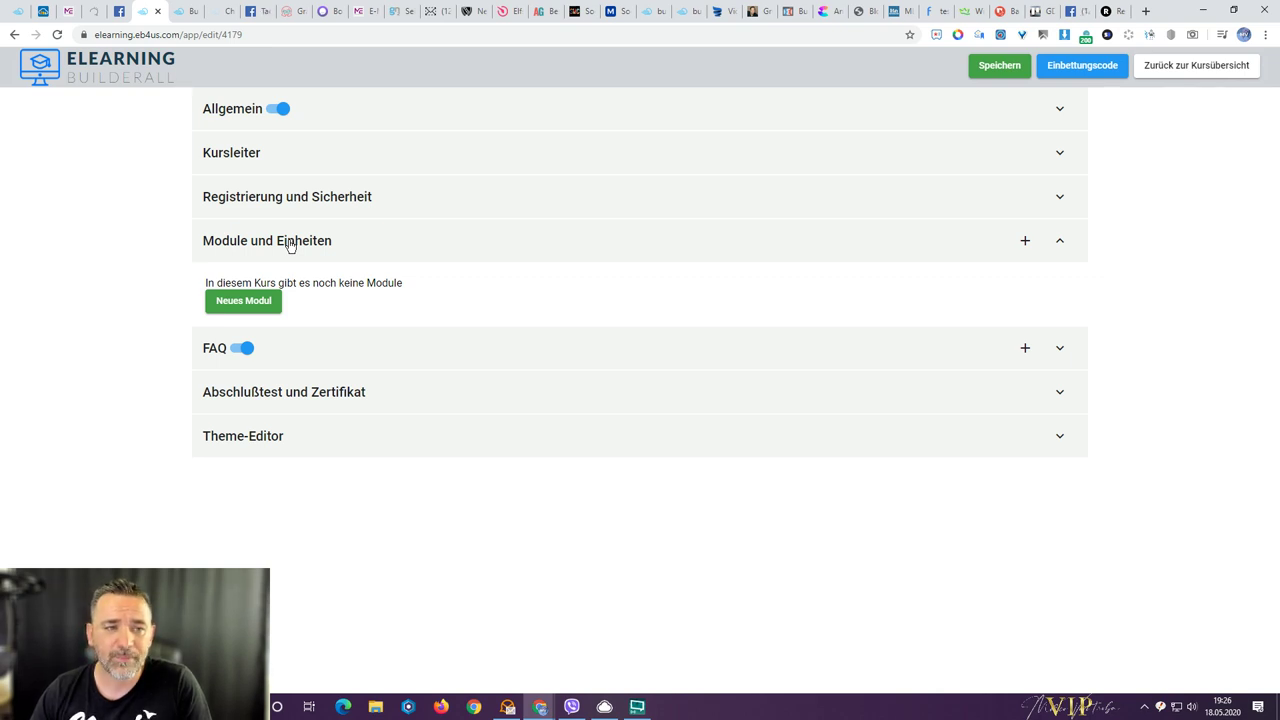
{"action": "left_click", "coordinate": [175, 16]}
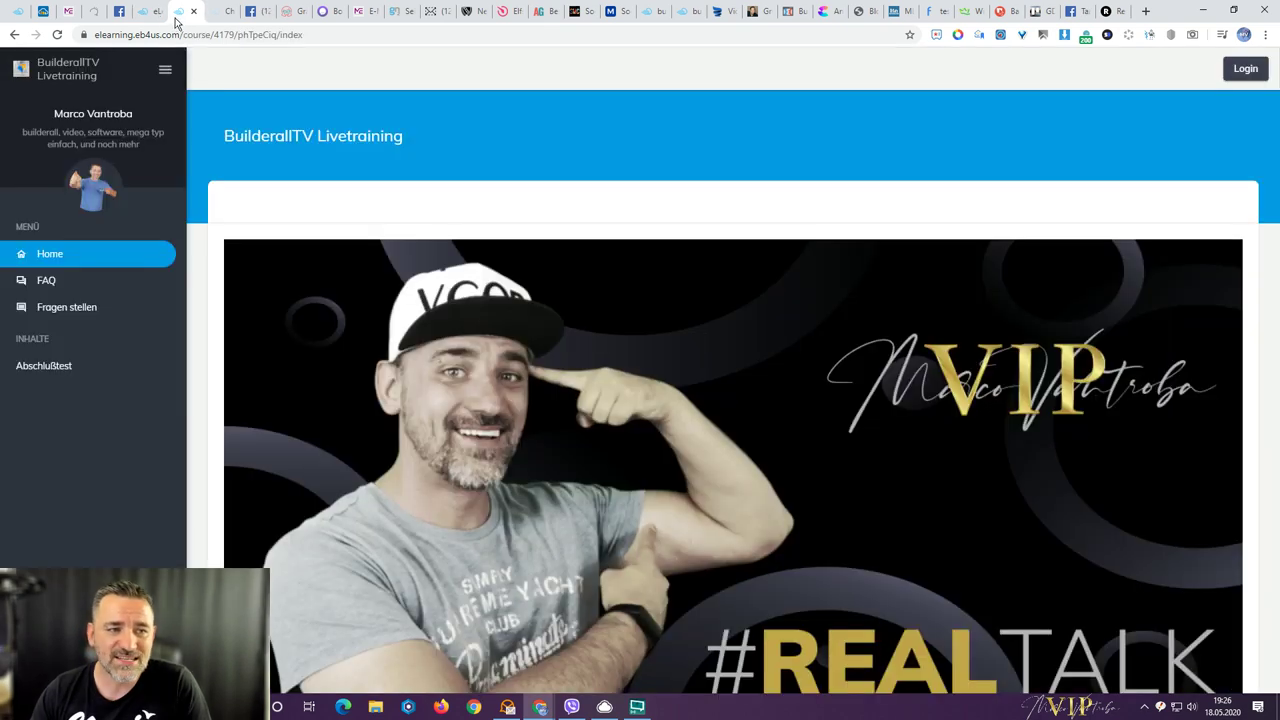
- Open the 'Fragen stellen' question page from the FAQ and reload it
{"action": "left_click", "coordinate": [52, 283]}
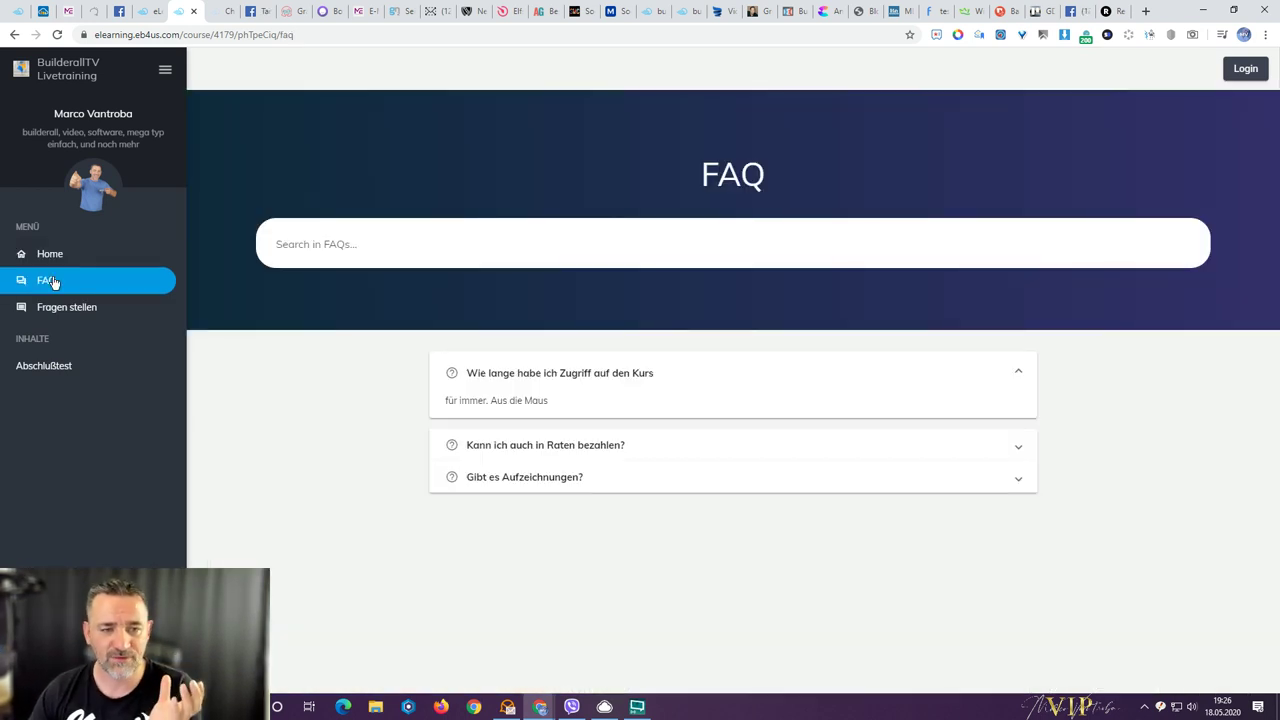
{"action": "left_click", "coordinate": [71, 311]}
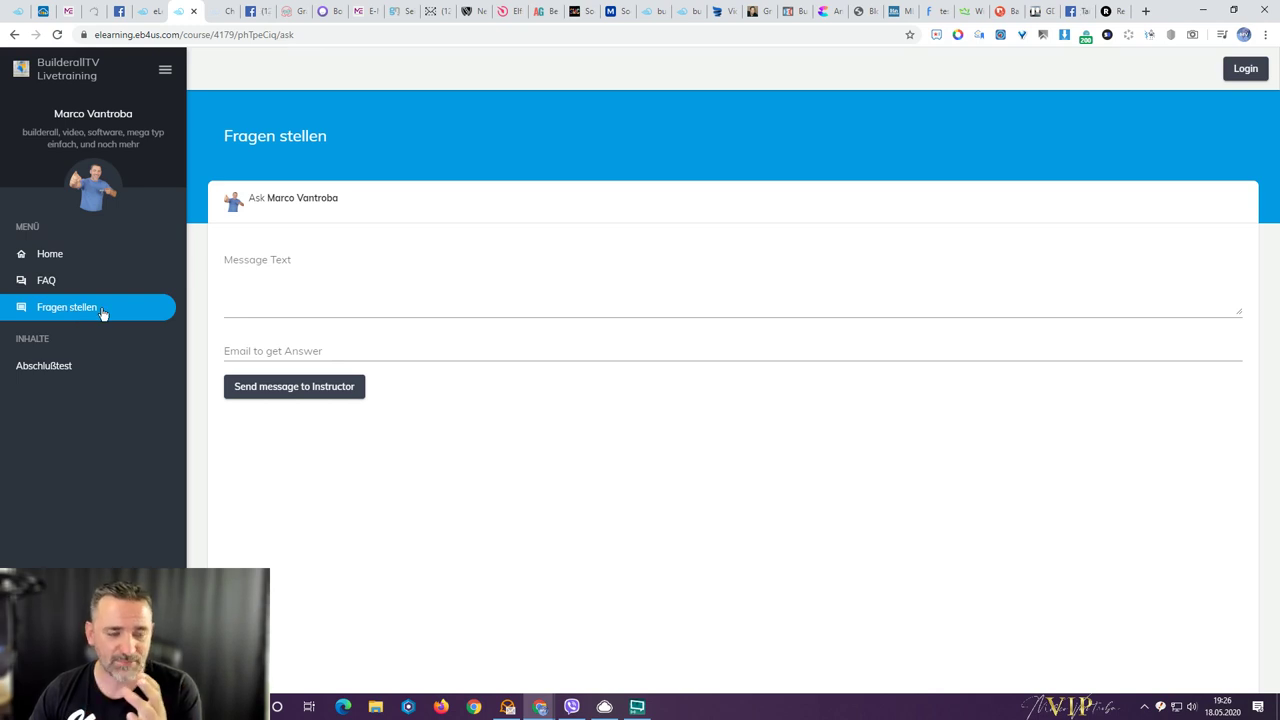
{"action": "key", "text": "F5"}
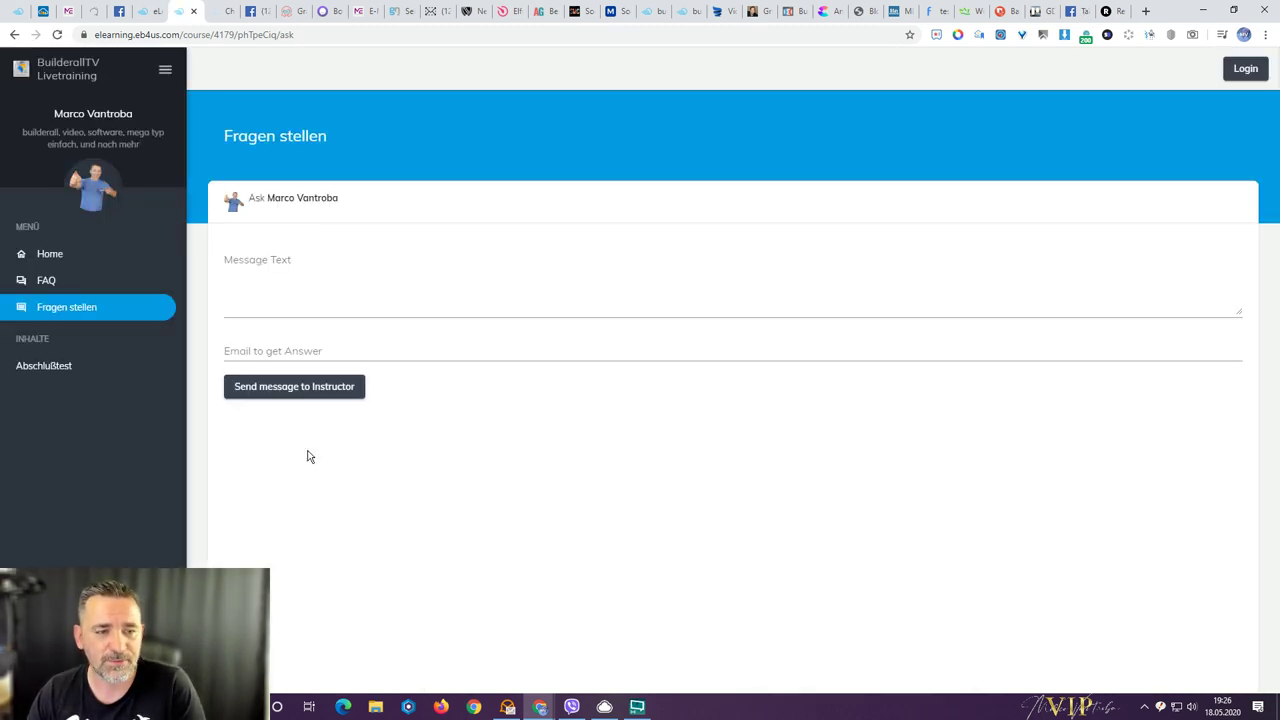
- Send the instructor the question 'du was geht hier ab' with a reply e-mail address
{"action": "left_click", "coordinate": [278, 275]}
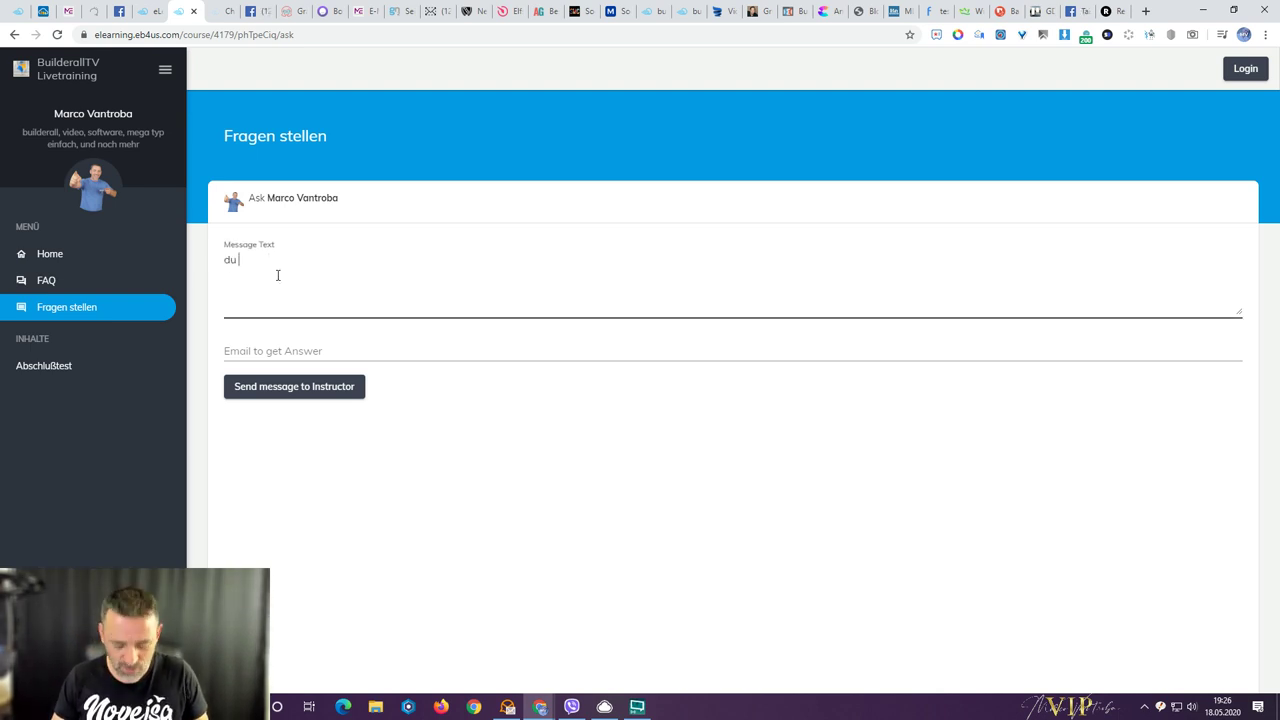
{"action": "type", "text": "du was geht hier ab?"}
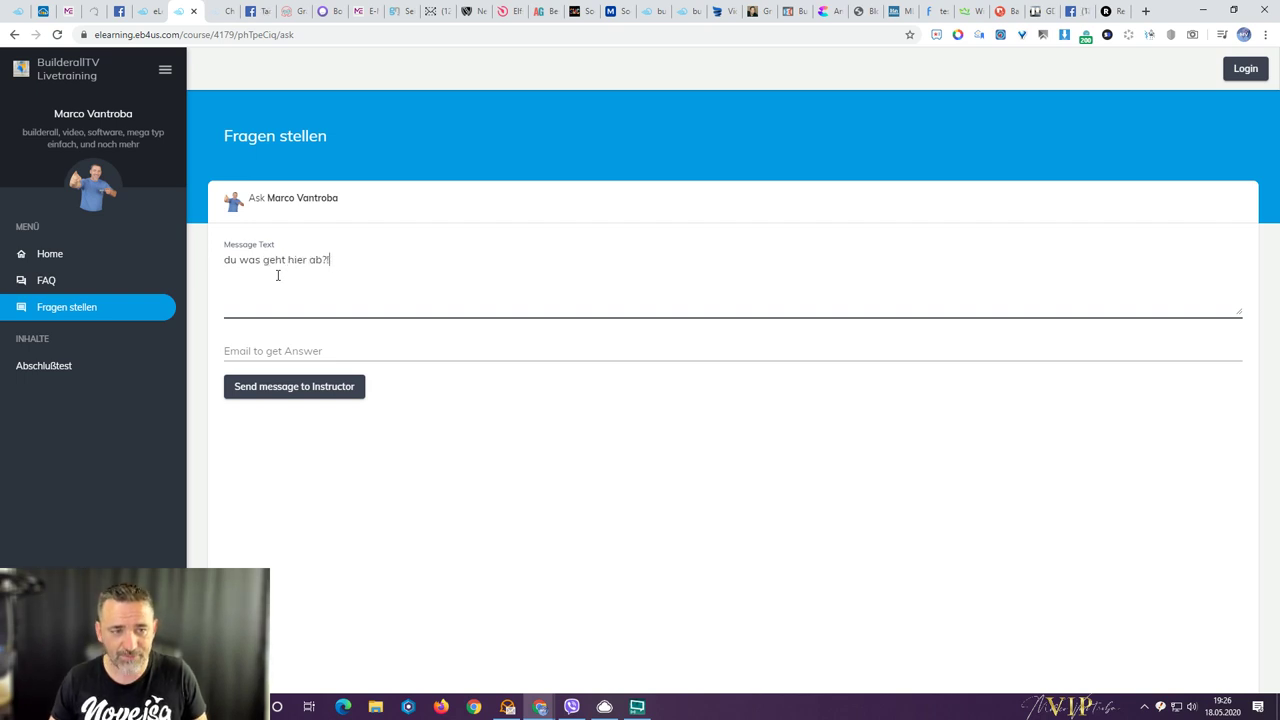
{"action": "key", "text": "Tab"}
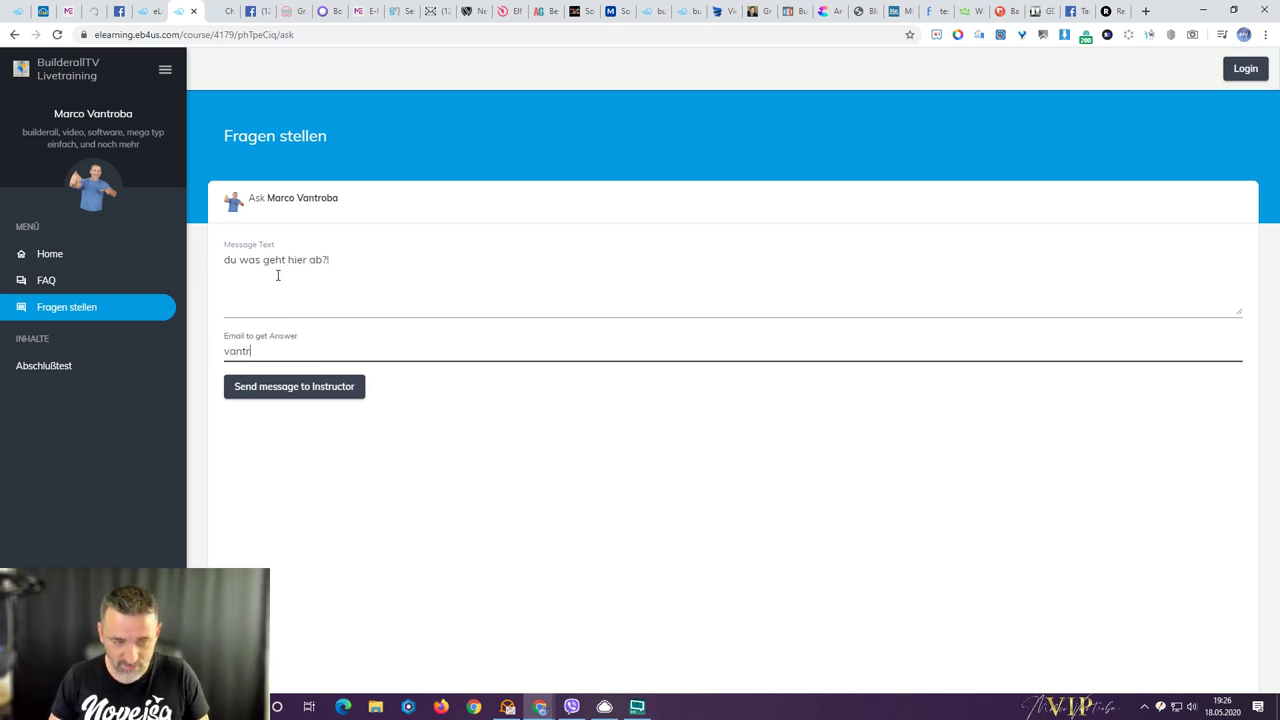
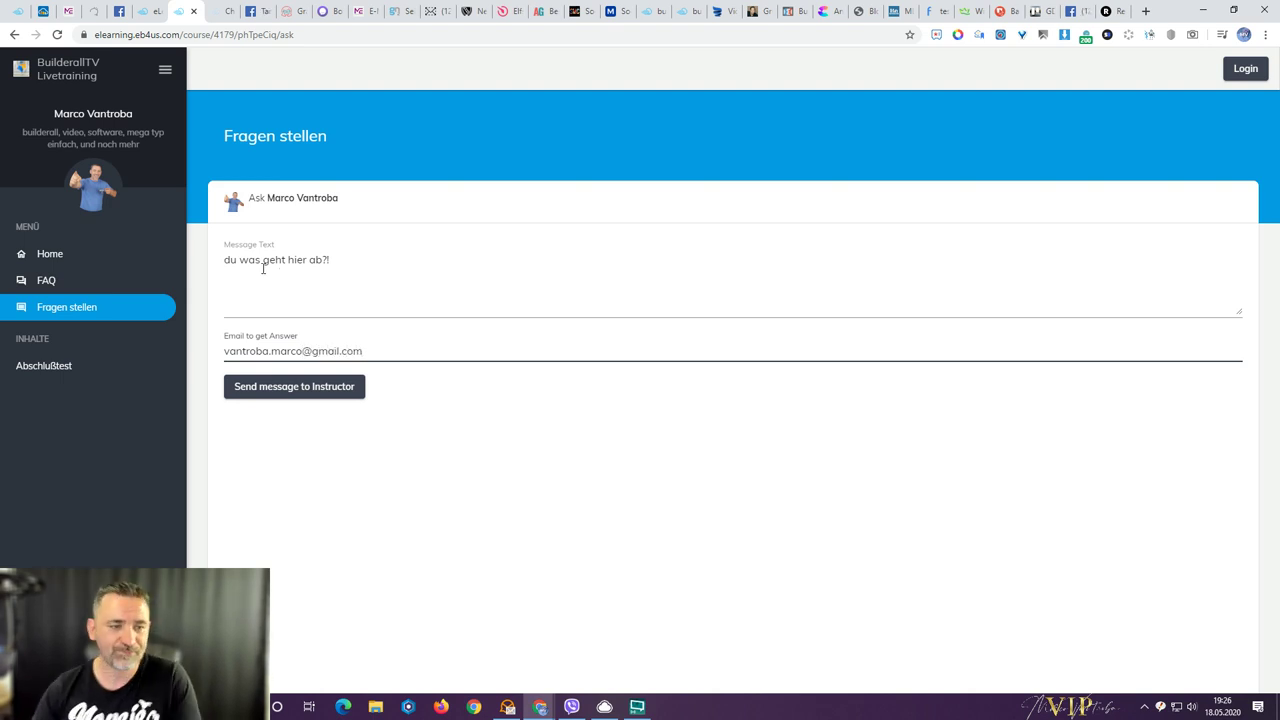
{"action": "left_click", "coordinate": [277, 389]}
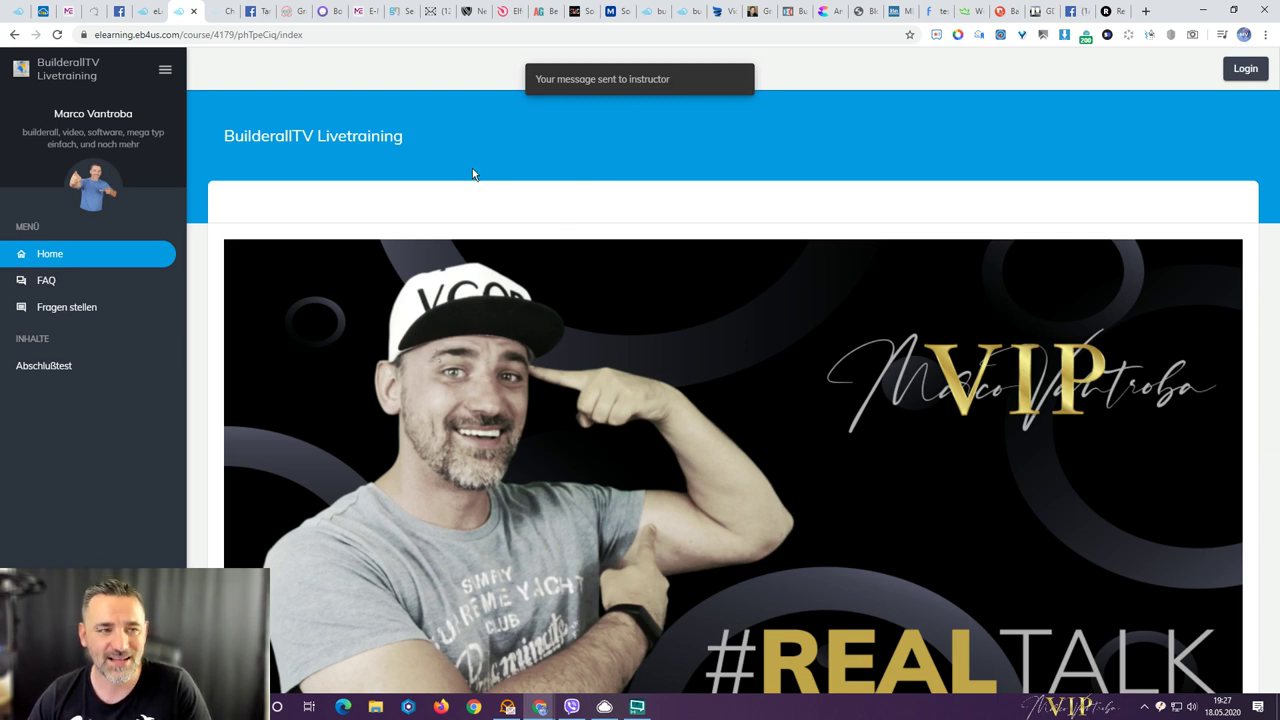
- Go to the course list and open BuilderallTV Livetraining's Kurs-Daten inbox
{"action": "left_click", "coordinate": [155, 16]}
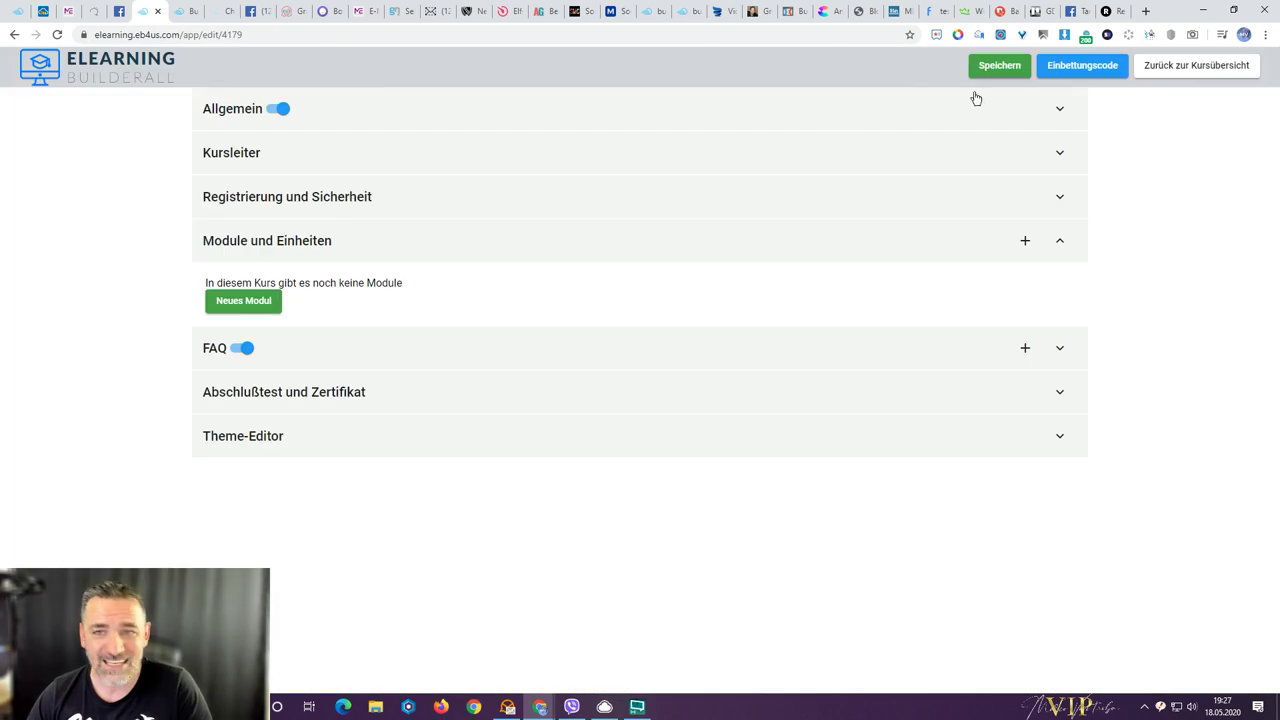
{"action": "left_click", "coordinate": [1180, 67]}
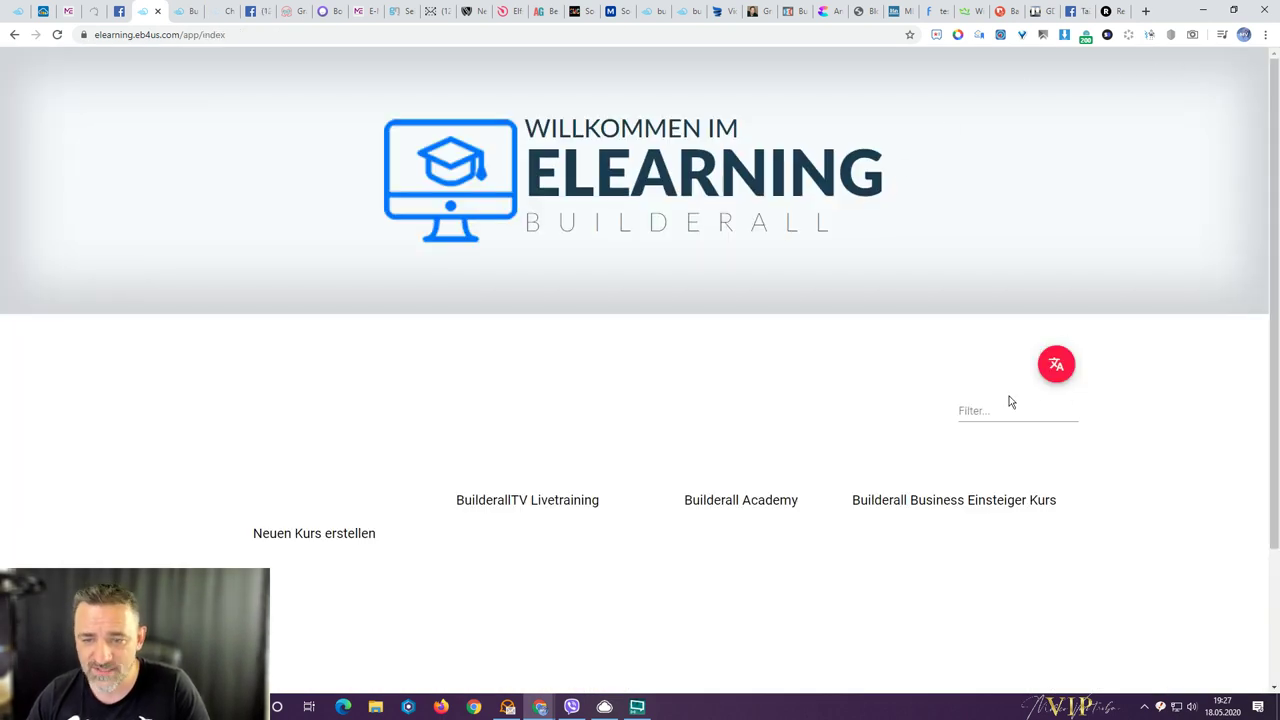
{"action": "scroll", "coordinate": [433, 456], "scroll_direction": "down", "scroll_amount": 2}
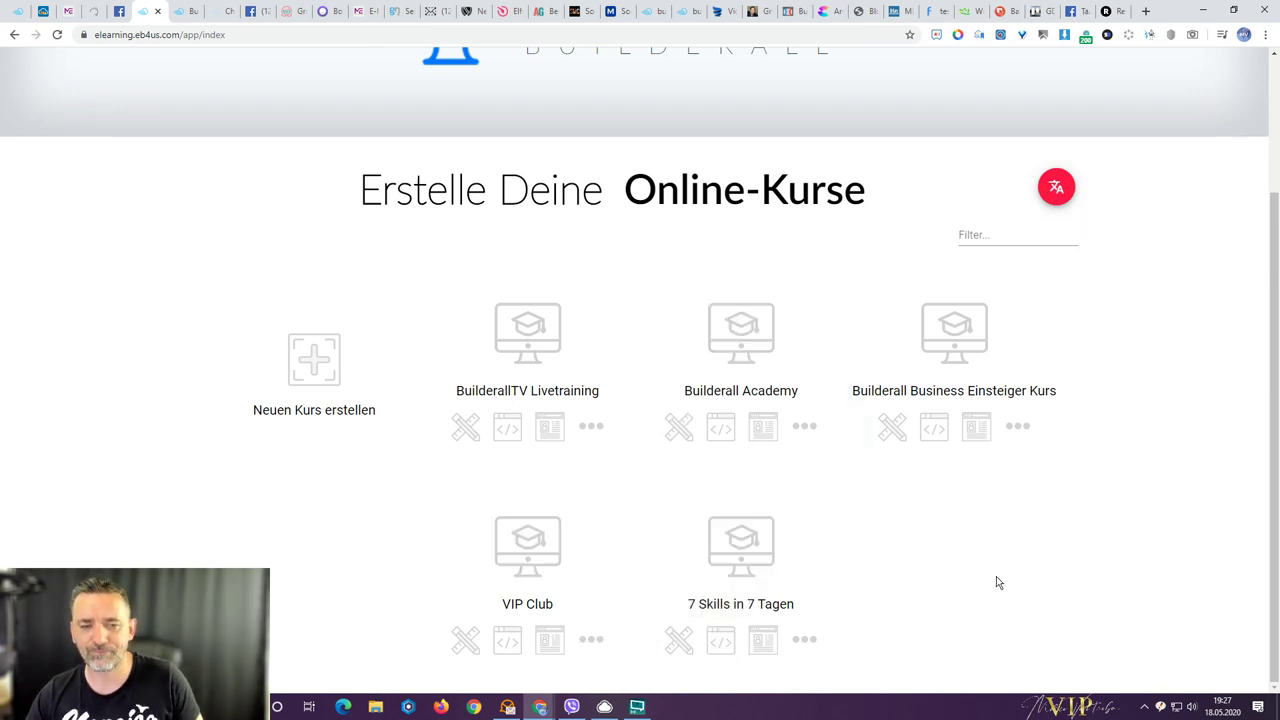
{"action": "left_click", "coordinate": [547, 432]}
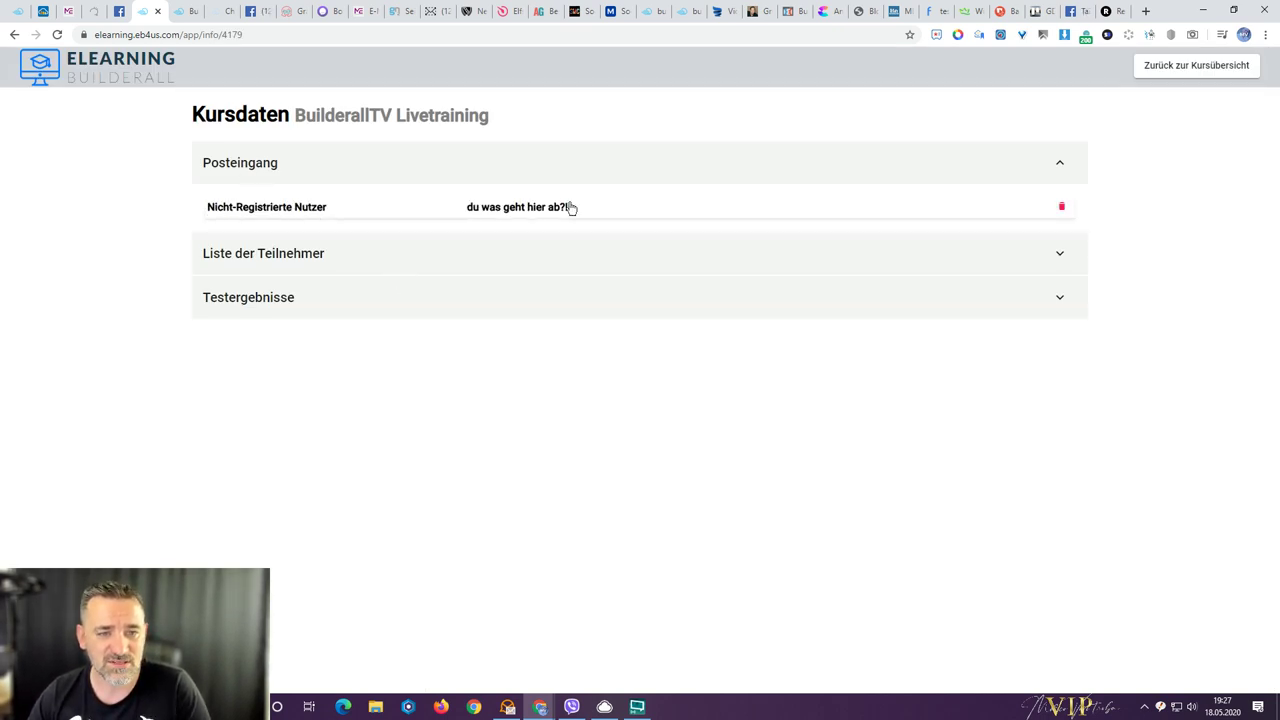
- Open the received question, review its arrival time and text, then close it
{"action": "left_click", "coordinate": [531, 210]}
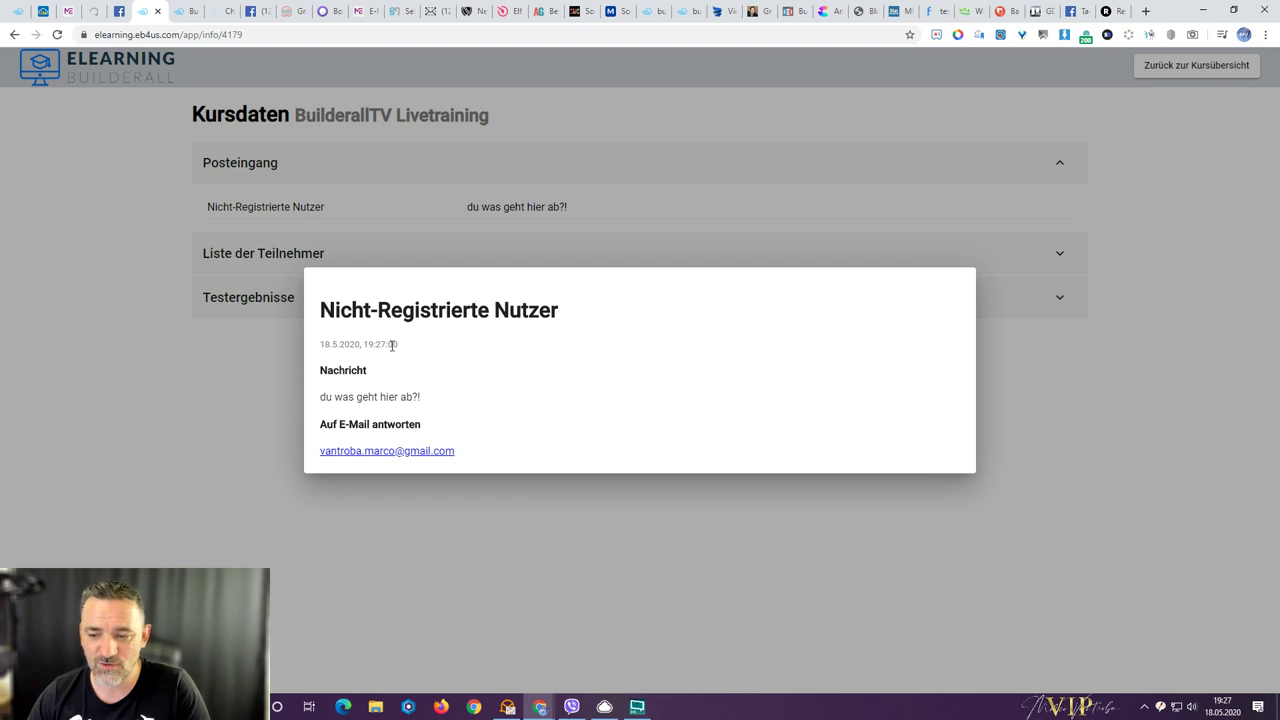
{"action": "left_click_drag", "start_coordinate": [364, 345], "coordinate": [395, 344]}
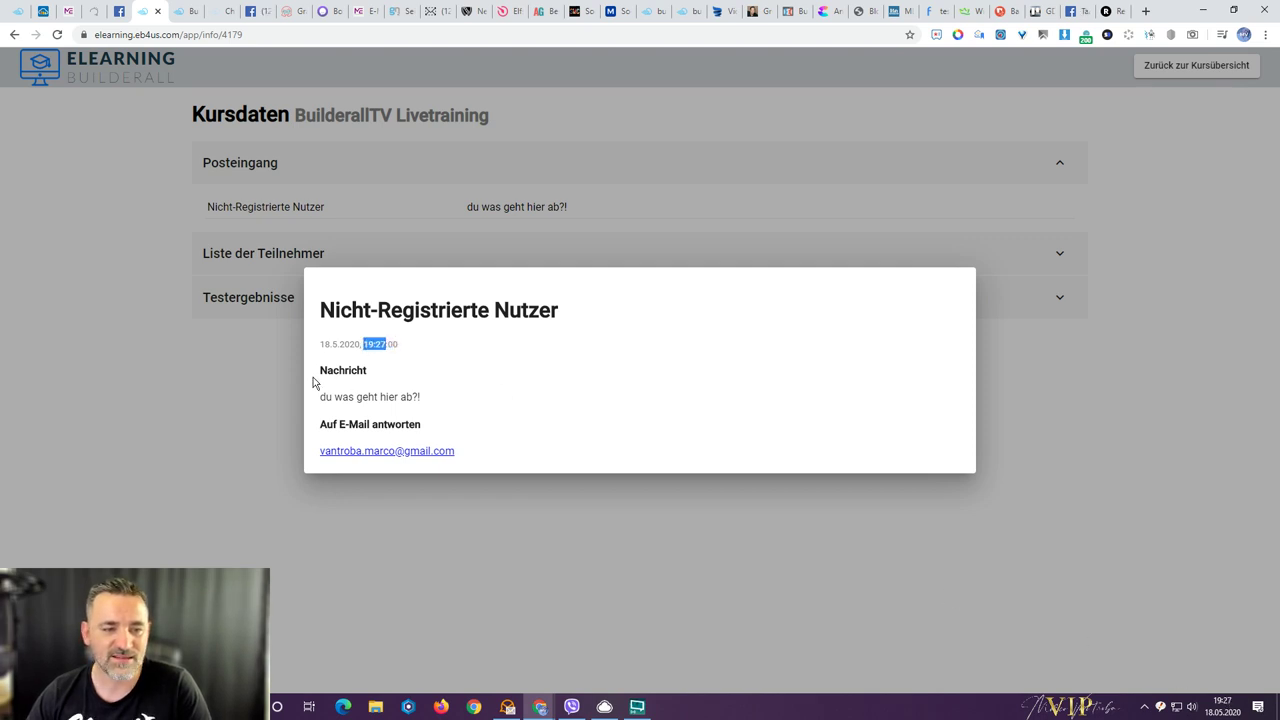
{"action": "left_click_drag", "start_coordinate": [325, 397], "coordinate": [463, 400]}
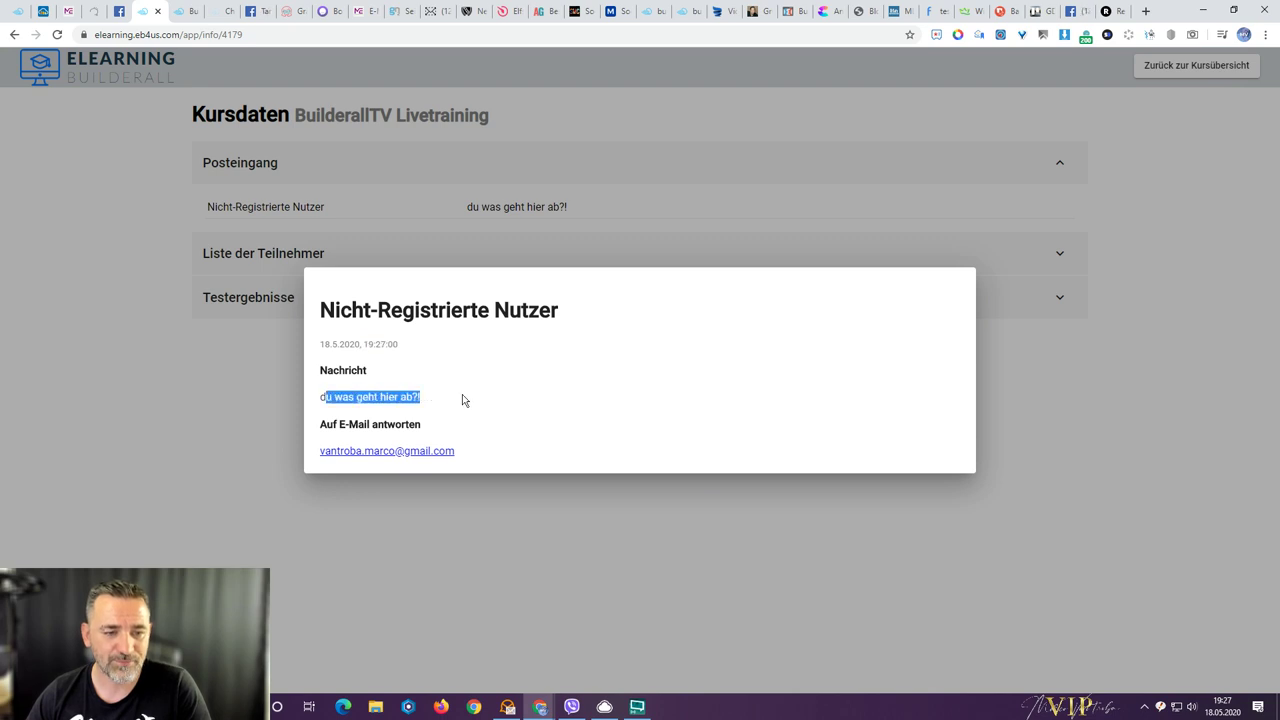
{"action": "left_click", "coordinate": [371, 396]}
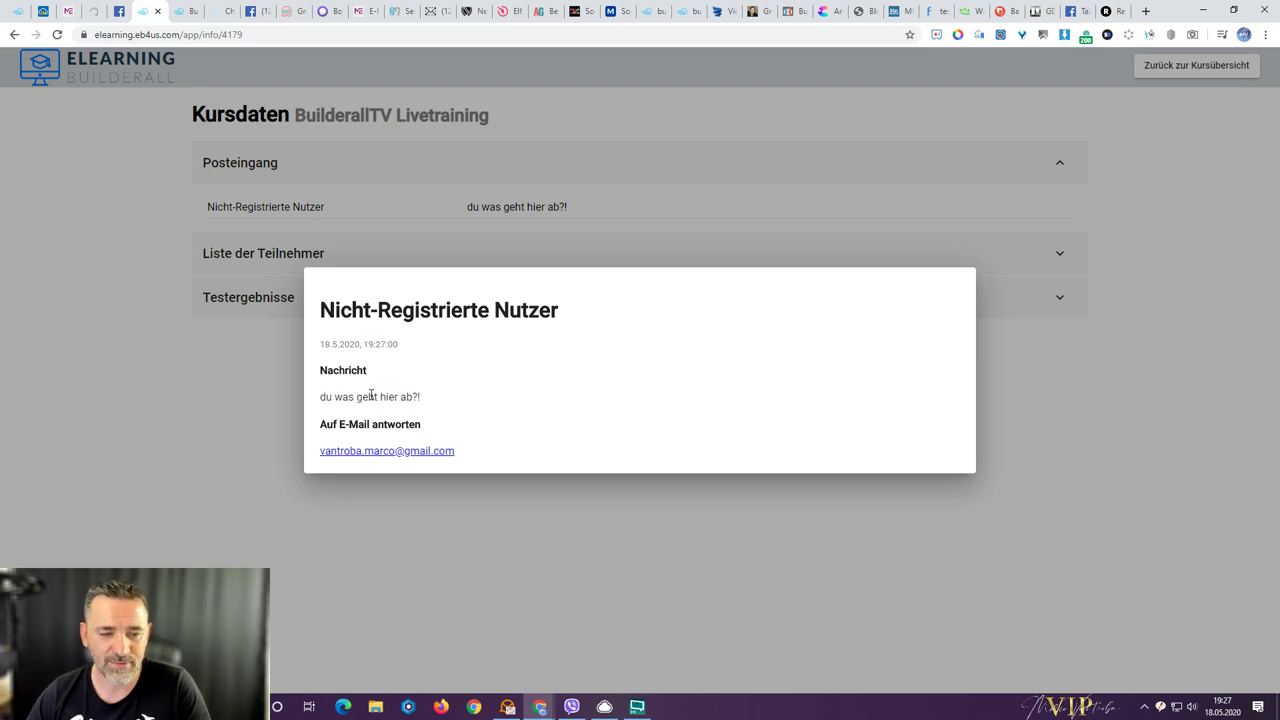
{"action": "left_click", "coordinate": [231, 445]}
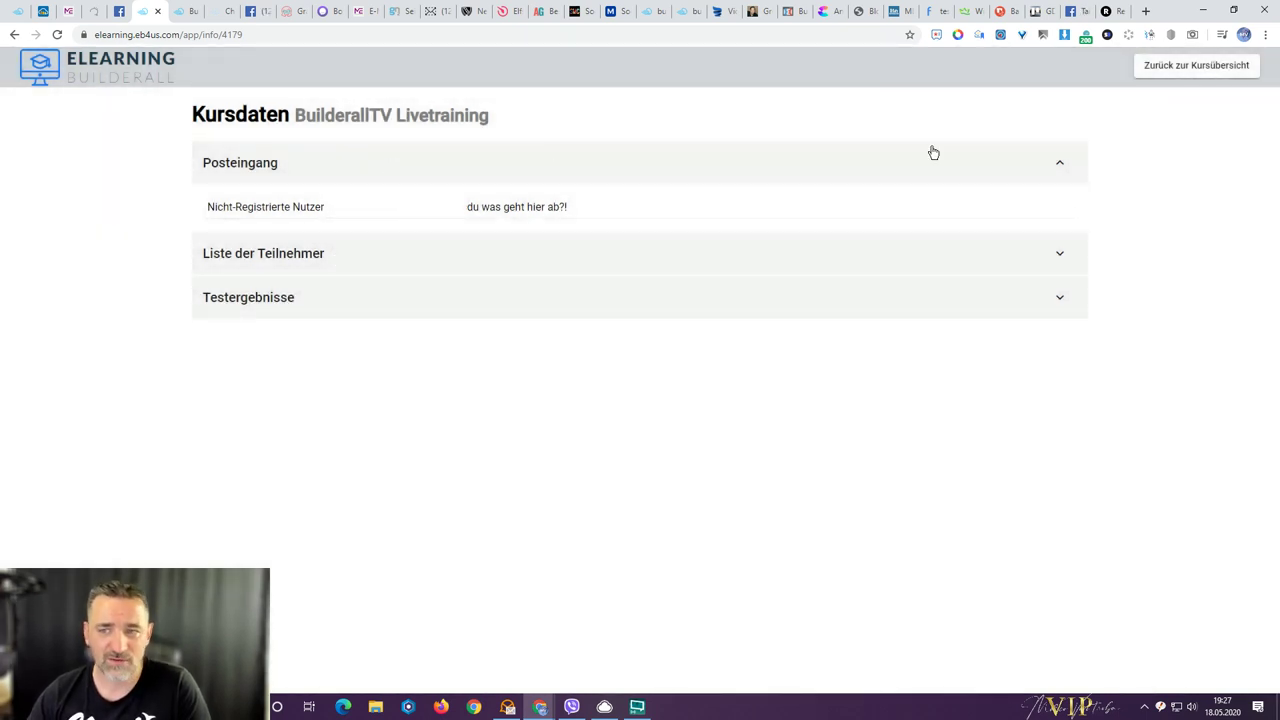
{"action": "left_click", "coordinate": [1160, 67]}
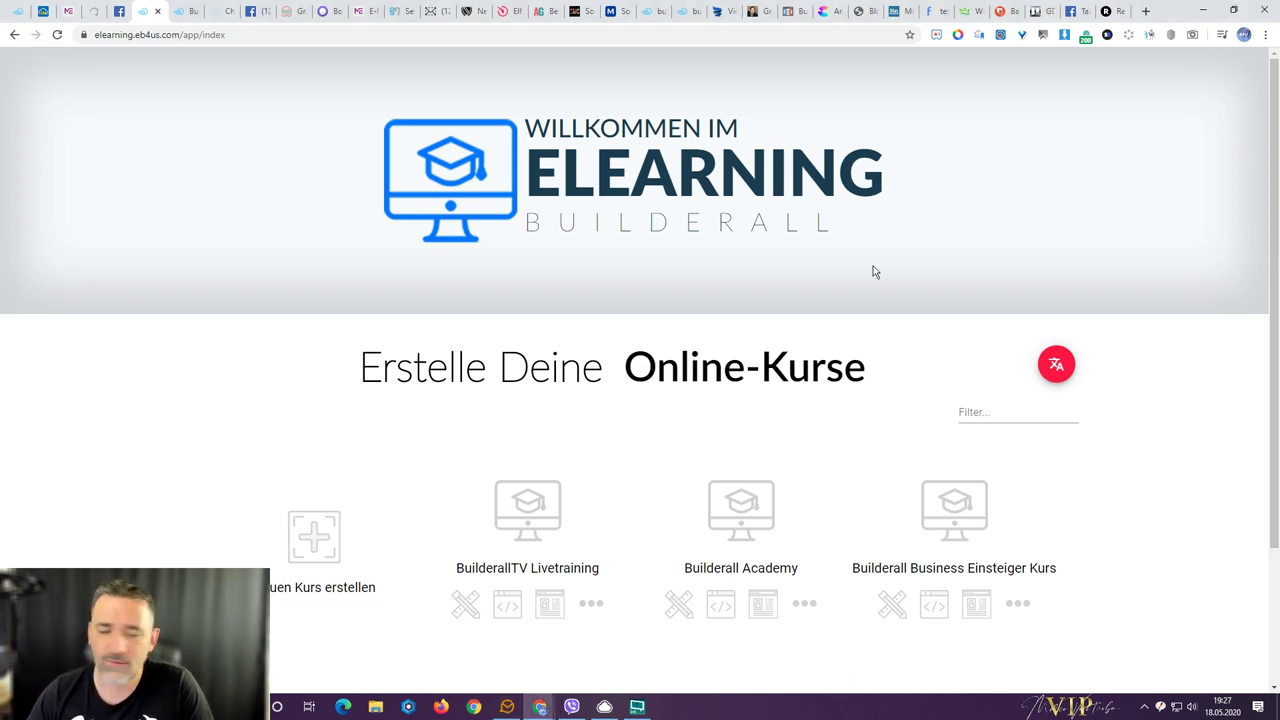
- Open the BuilderallTV Livetraining course for editing and expand 'Module und Einheiten'
{"action": "scroll", "coordinate": [538, 437], "scroll_direction": "down", "scroll_amount": 1}
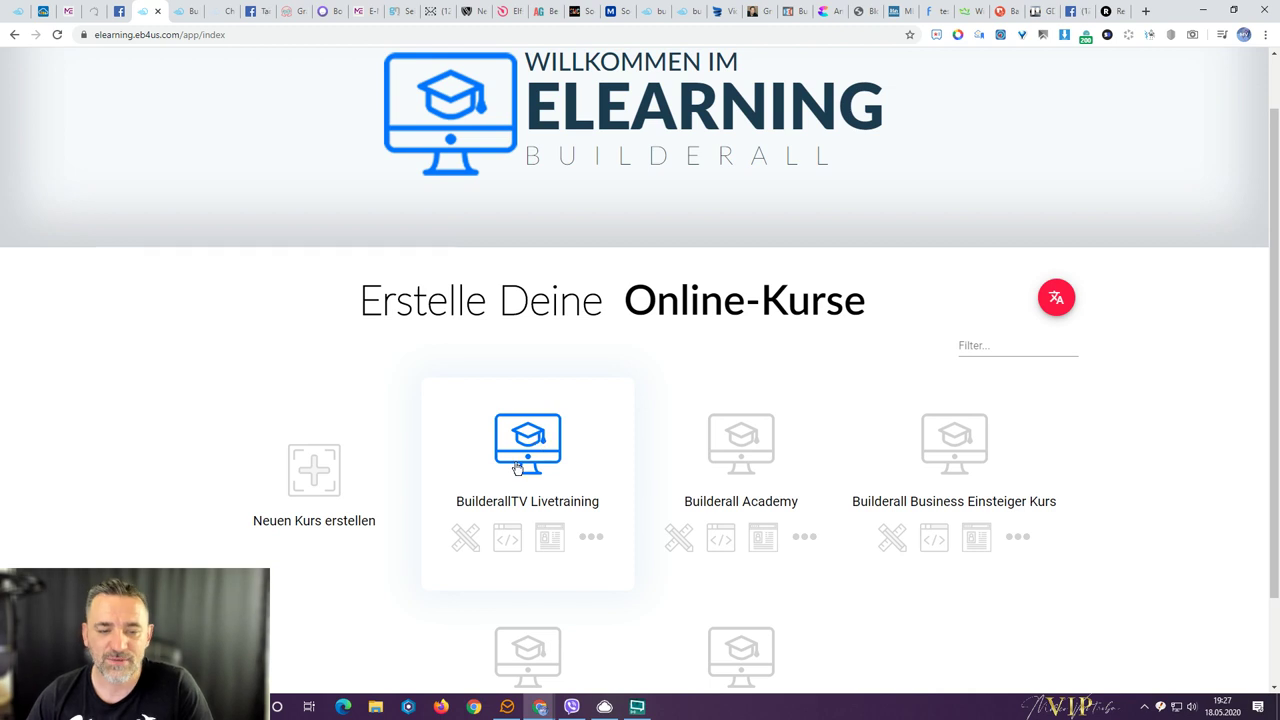
{"action": "left_click", "coordinate": [466, 541]}
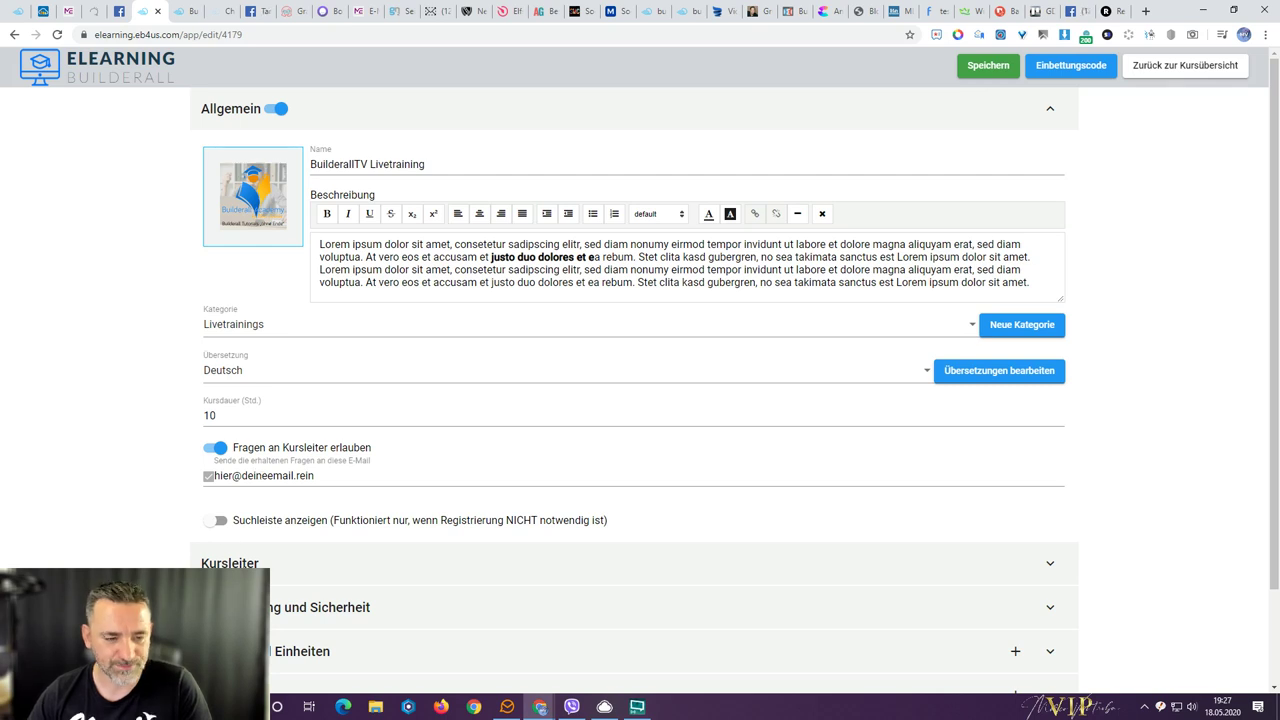
{"action": "left_click", "coordinate": [300, 651]}
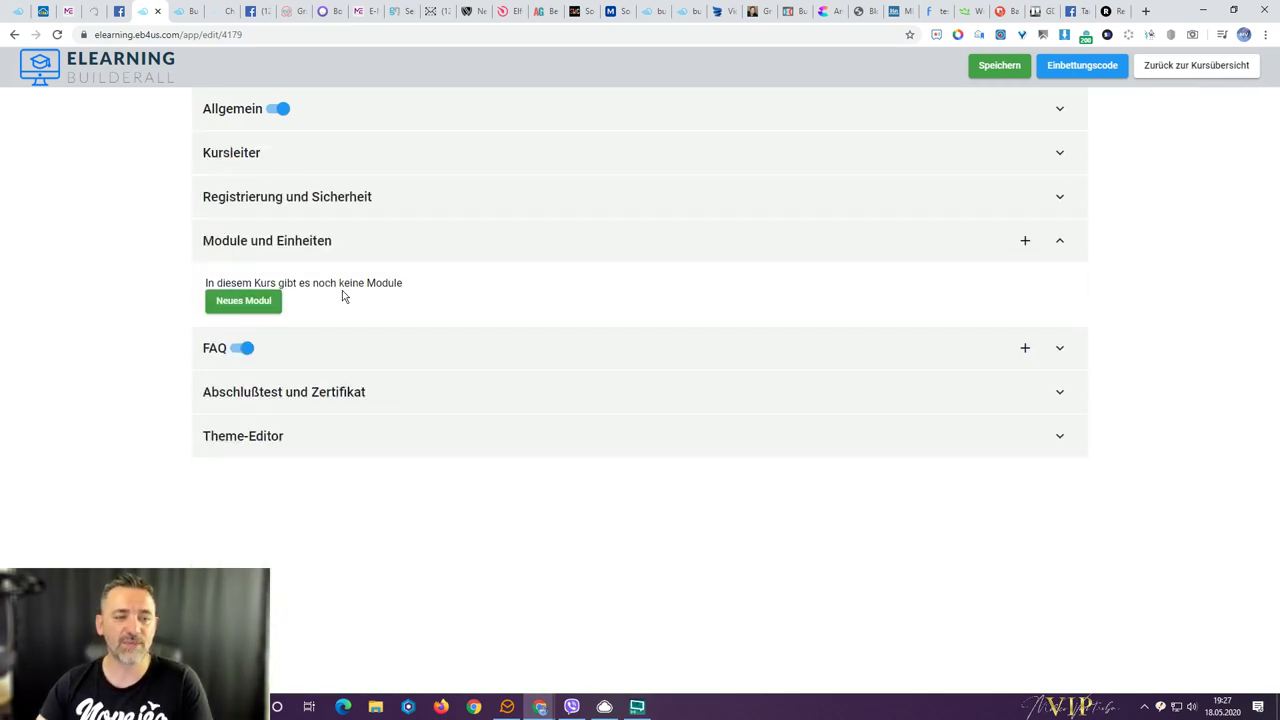
- Browse the public course page's FAQ, ask-a-question and final test pages, then return to the editor
{"action": "key", "text": "ctrl+Tab"}
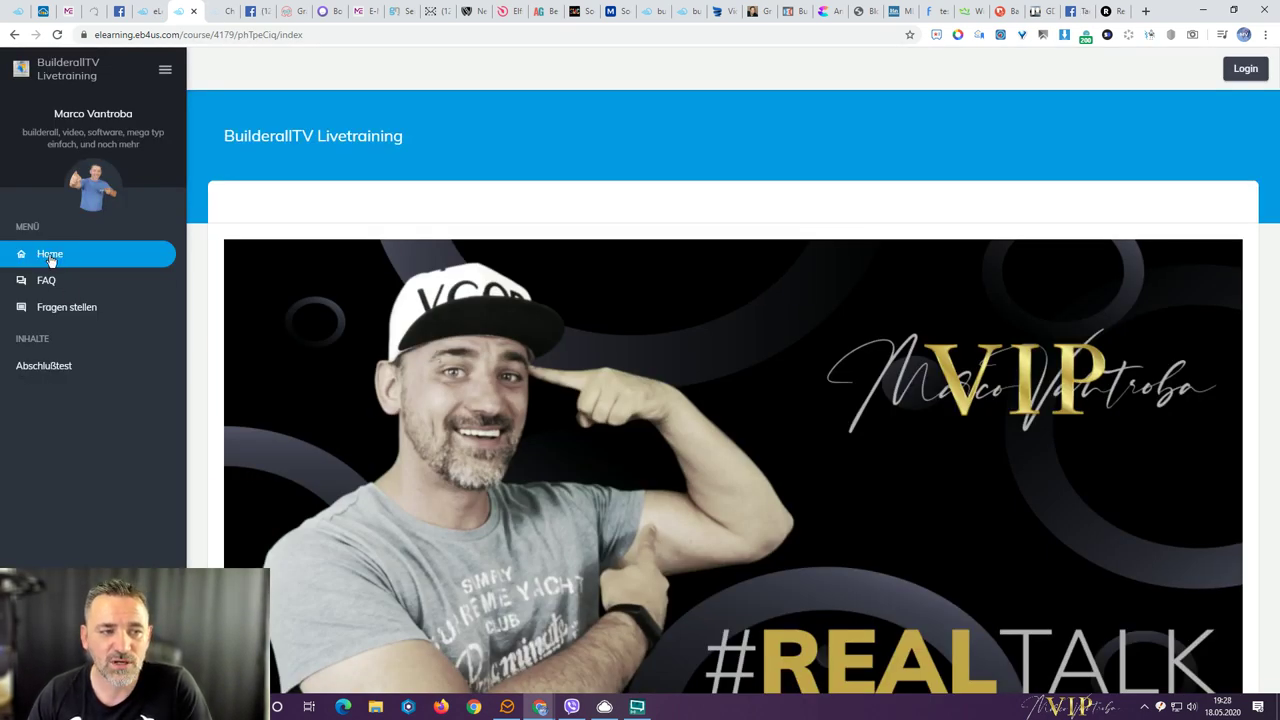
{"action": "left_click", "coordinate": [45, 281]}
{"action": "left_click", "coordinate": [57, 312]}
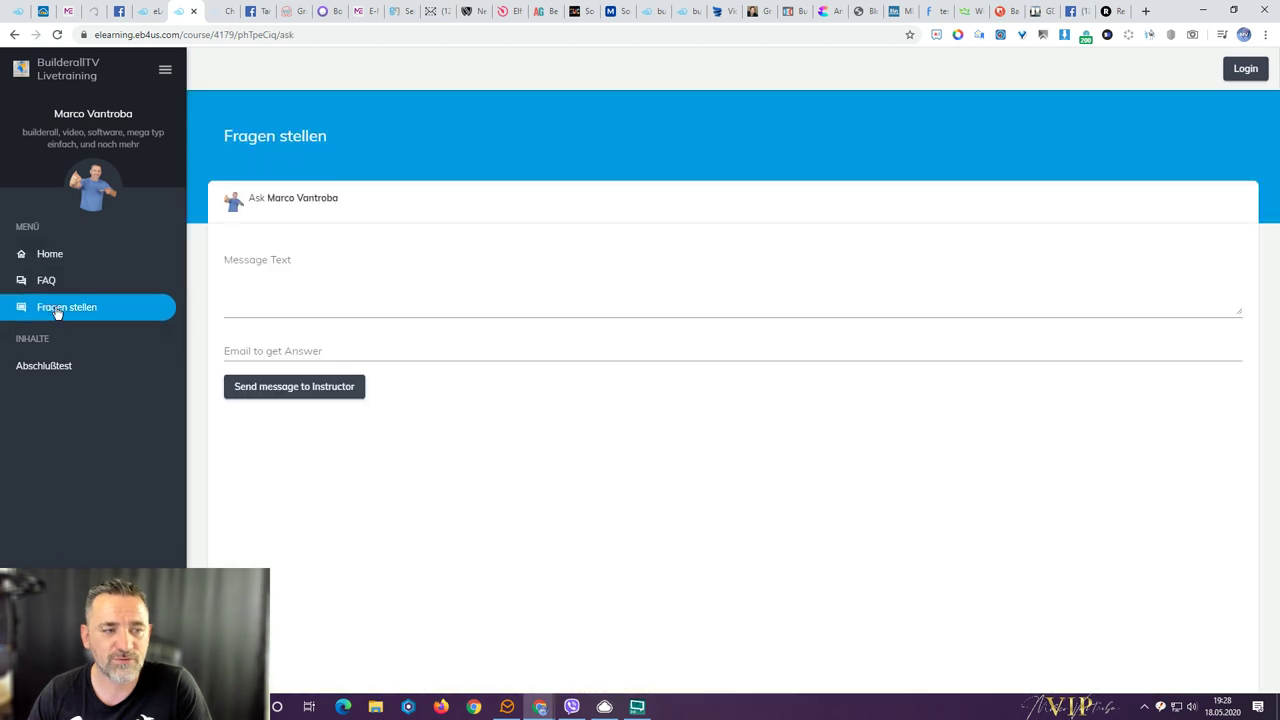
{"action": "left_click", "coordinate": [60, 368]}
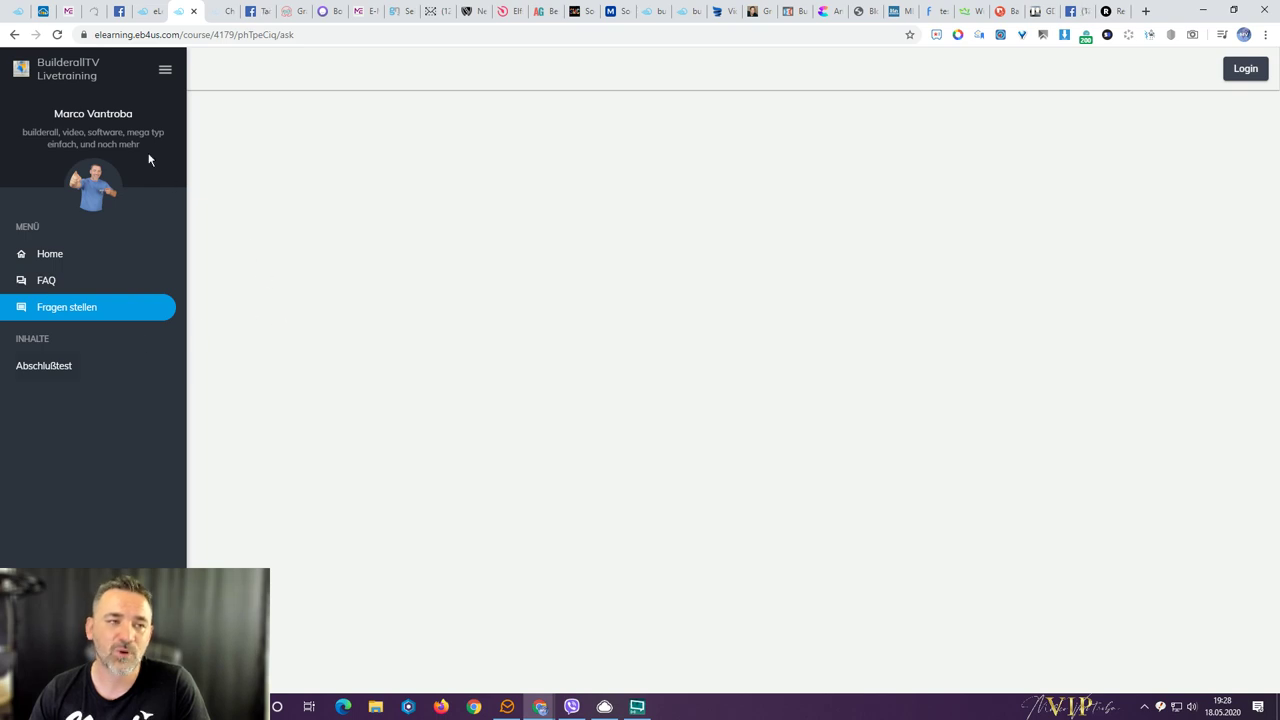
{"action": "left_click", "coordinate": [144, 18]}
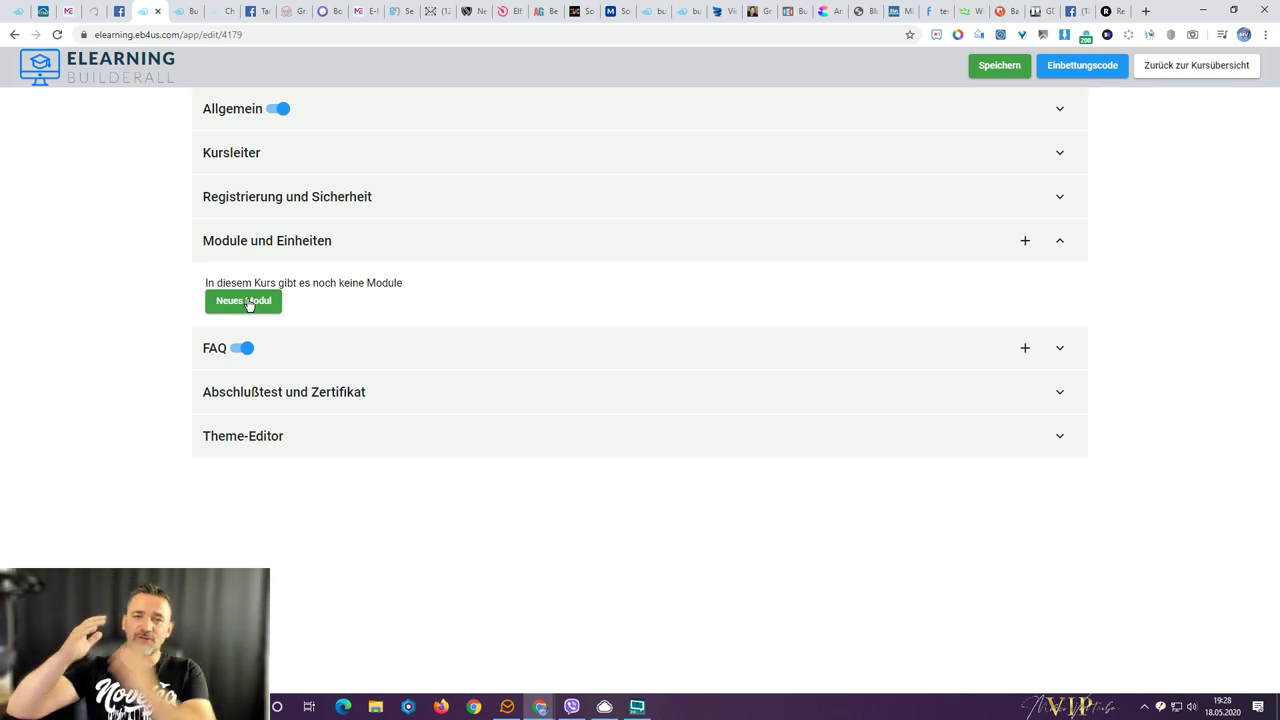
{"action": "left_click", "coordinate": [637, 706]}
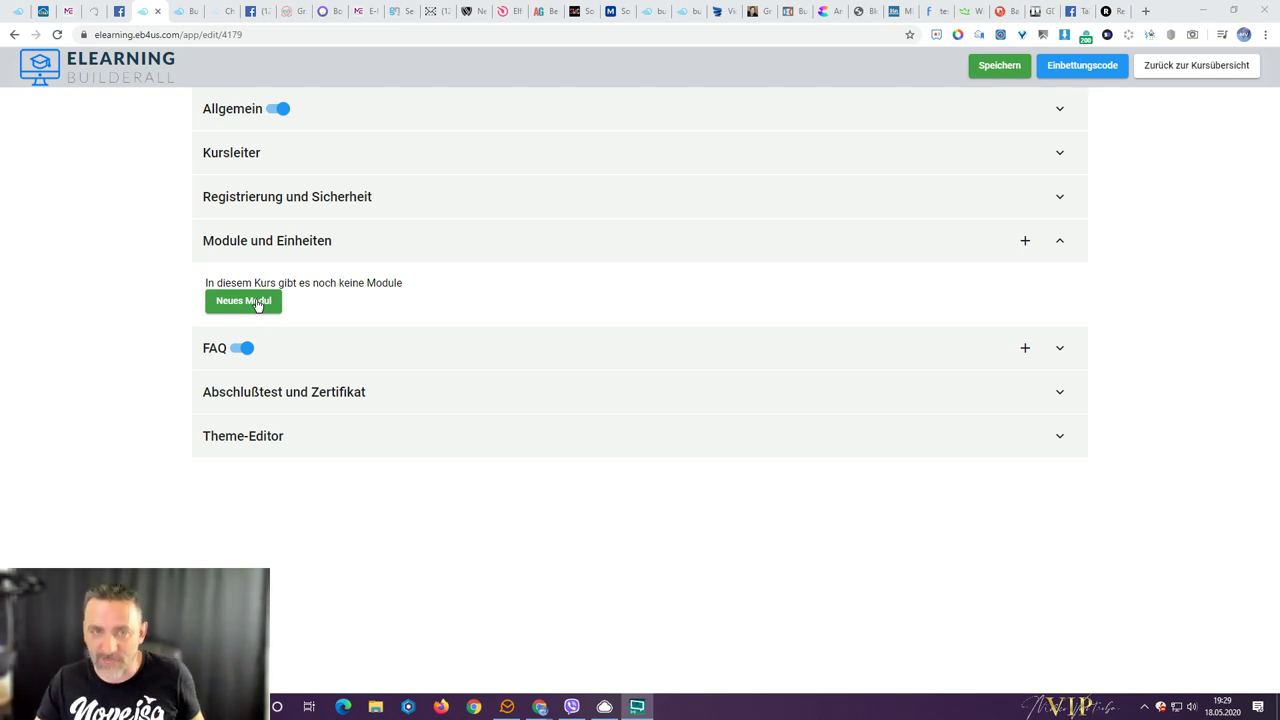
- Create the first three modules: Modul 1, Modul 2 and Module 3
{"action": "left_click", "coordinate": [257, 302]}
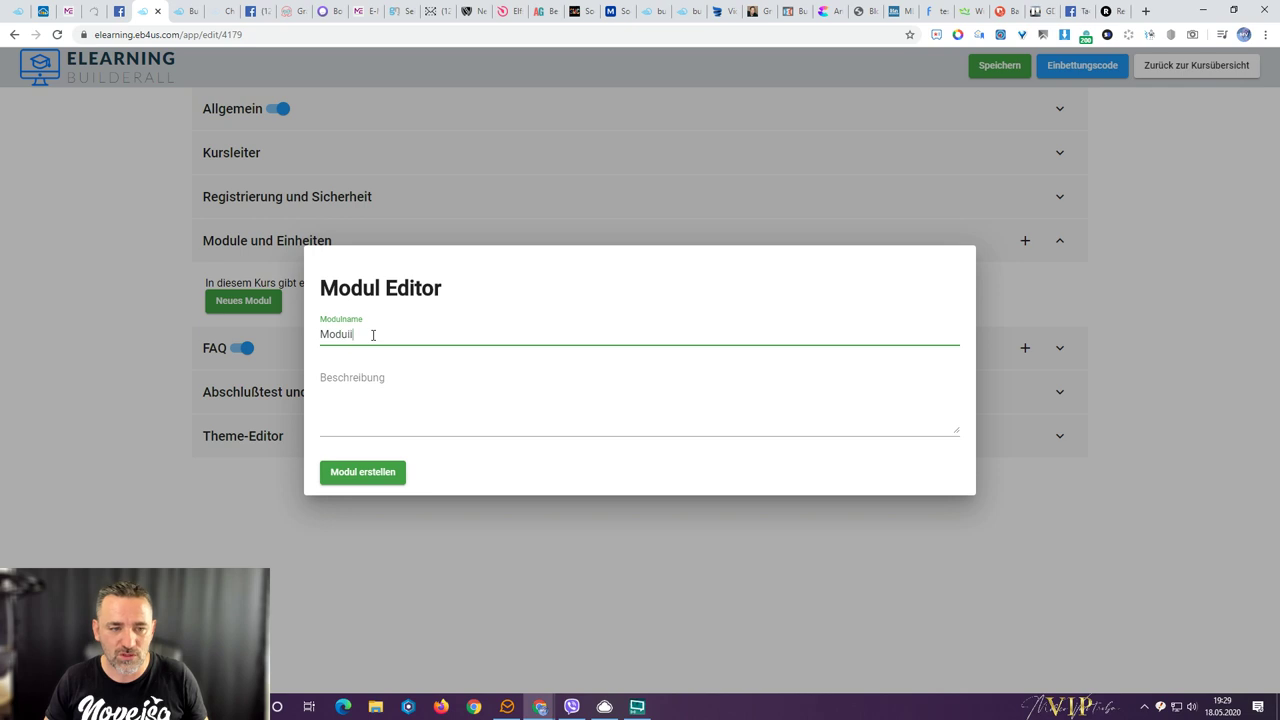
{"action": "left_click", "coordinate": [350, 474]}
{"action": "left_click", "coordinate": [257, 350]}
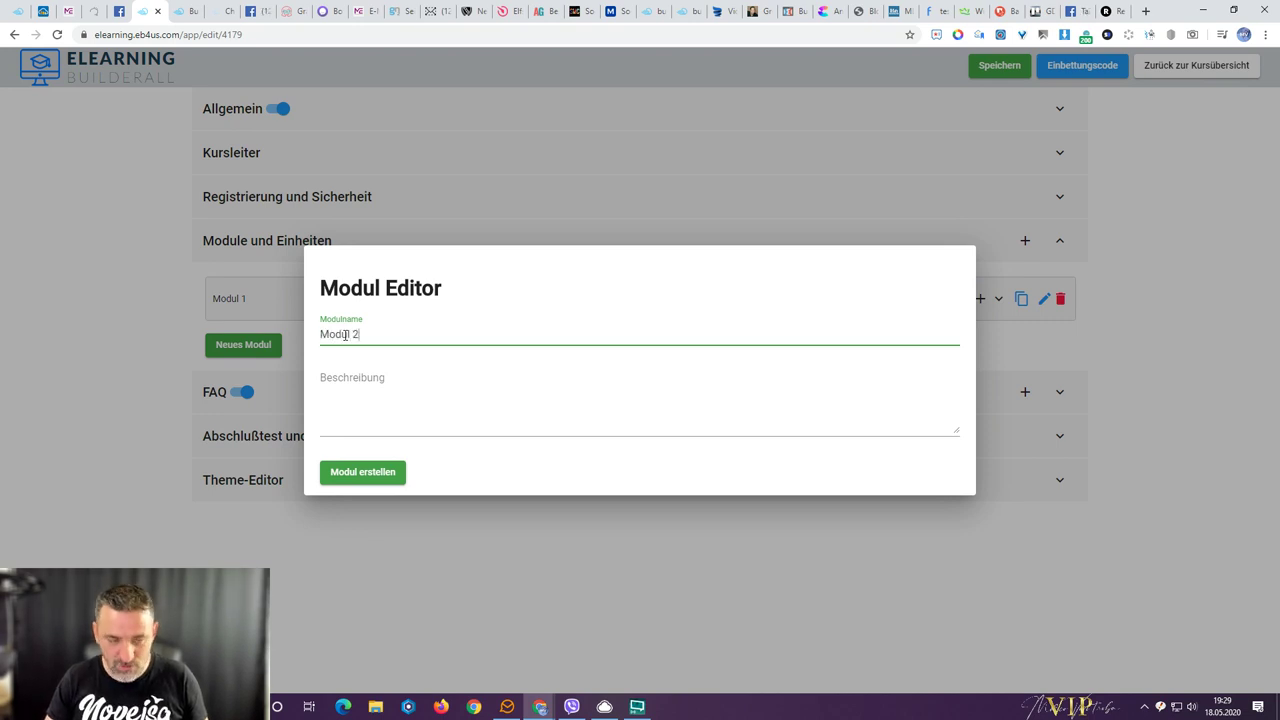
{"action": "left_click", "coordinate": [362, 472]}
{"action": "left_click", "coordinate": [238, 389]}
{"action": "type", "text": "Modu"}
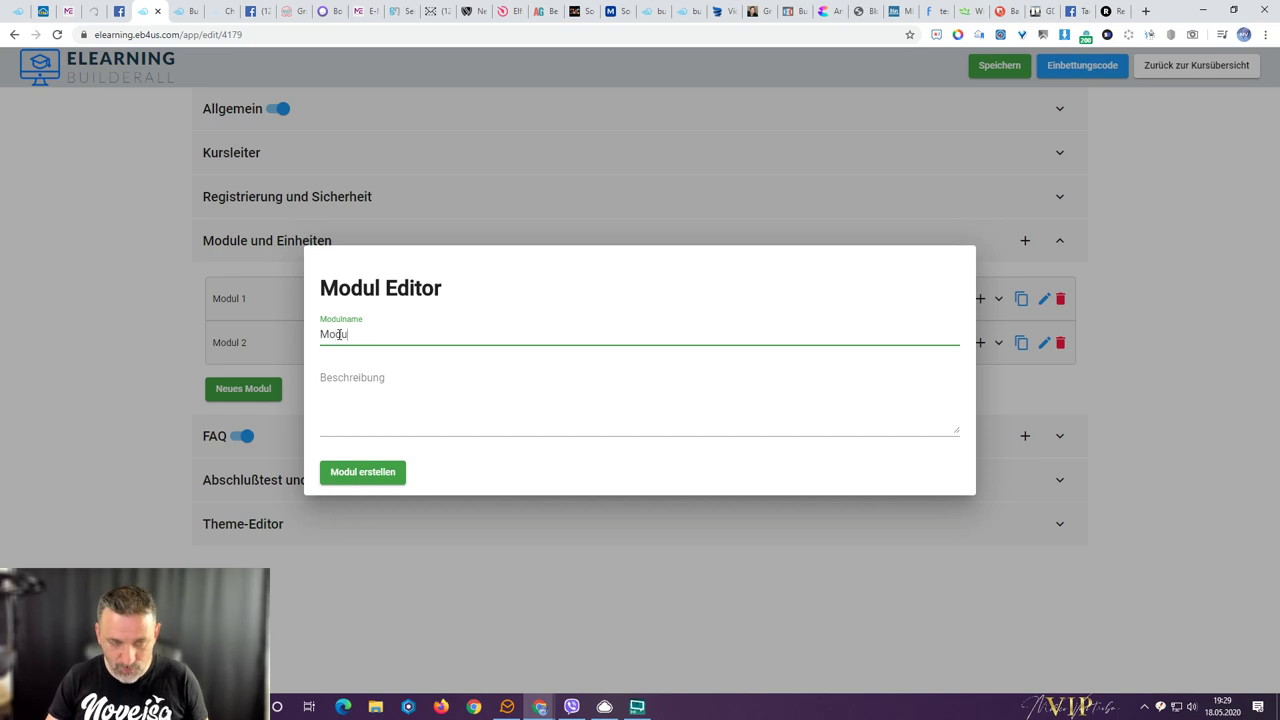
{"action": "left_click", "coordinate": [346, 480]}
- Create the remaining modules Modul 4 and Modul 5
{"action": "left_click", "coordinate": [248, 431]}
{"action": "left_click", "coordinate": [365, 346]}
{"action": "type", "text": "Modul 4"}
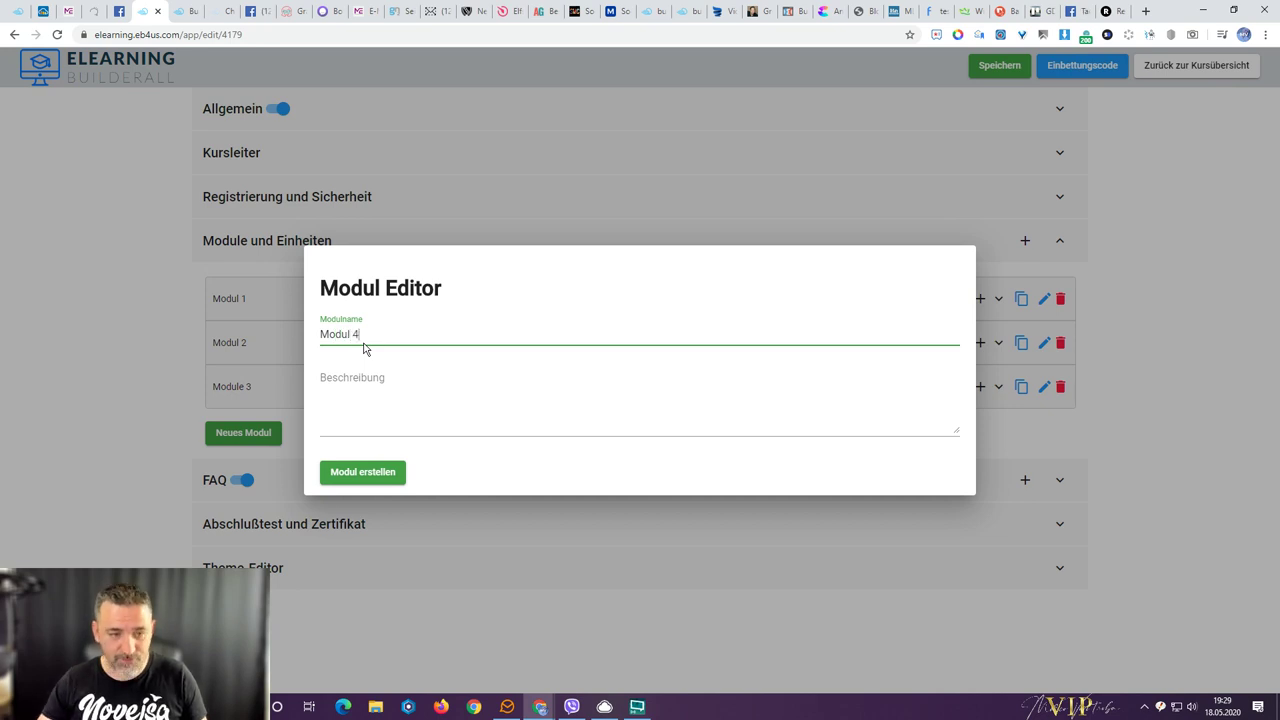
{"action": "left_click", "coordinate": [367, 470]}
{"action": "left_click", "coordinate": [246, 476]}
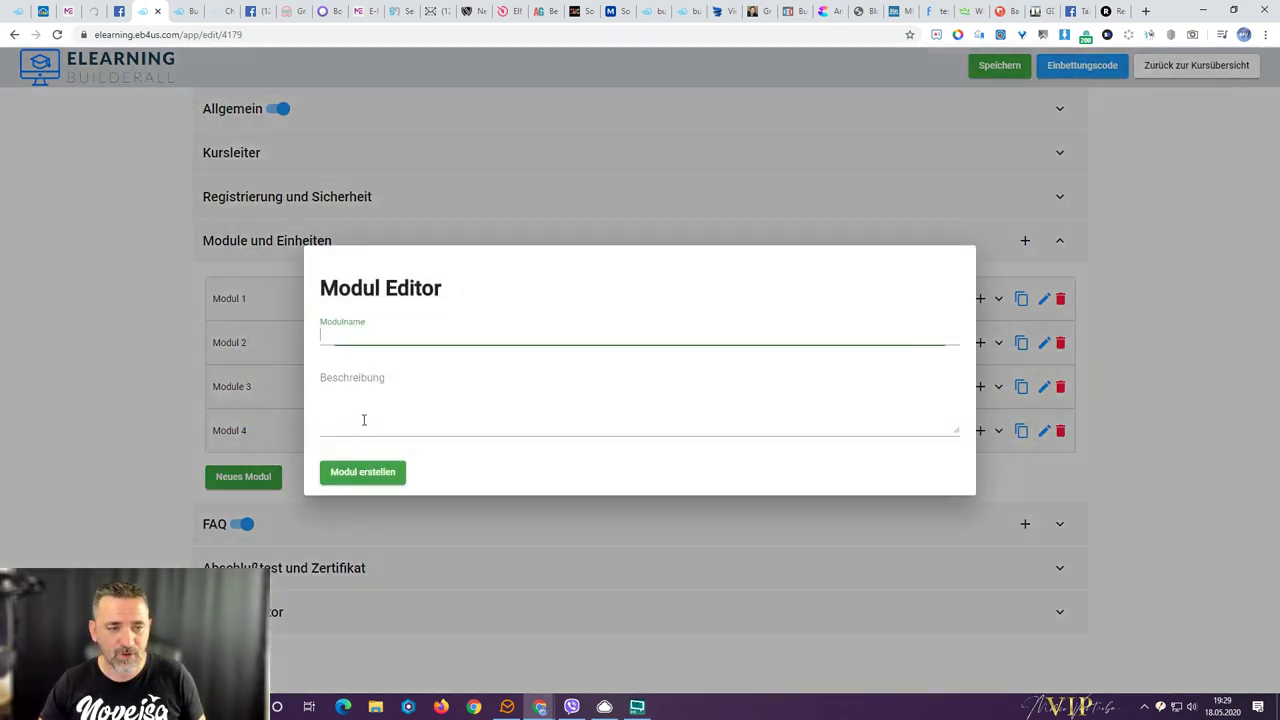
{"action": "type", "text": "Modul 5"}
{"action": "left_click", "coordinate": [355, 476]}
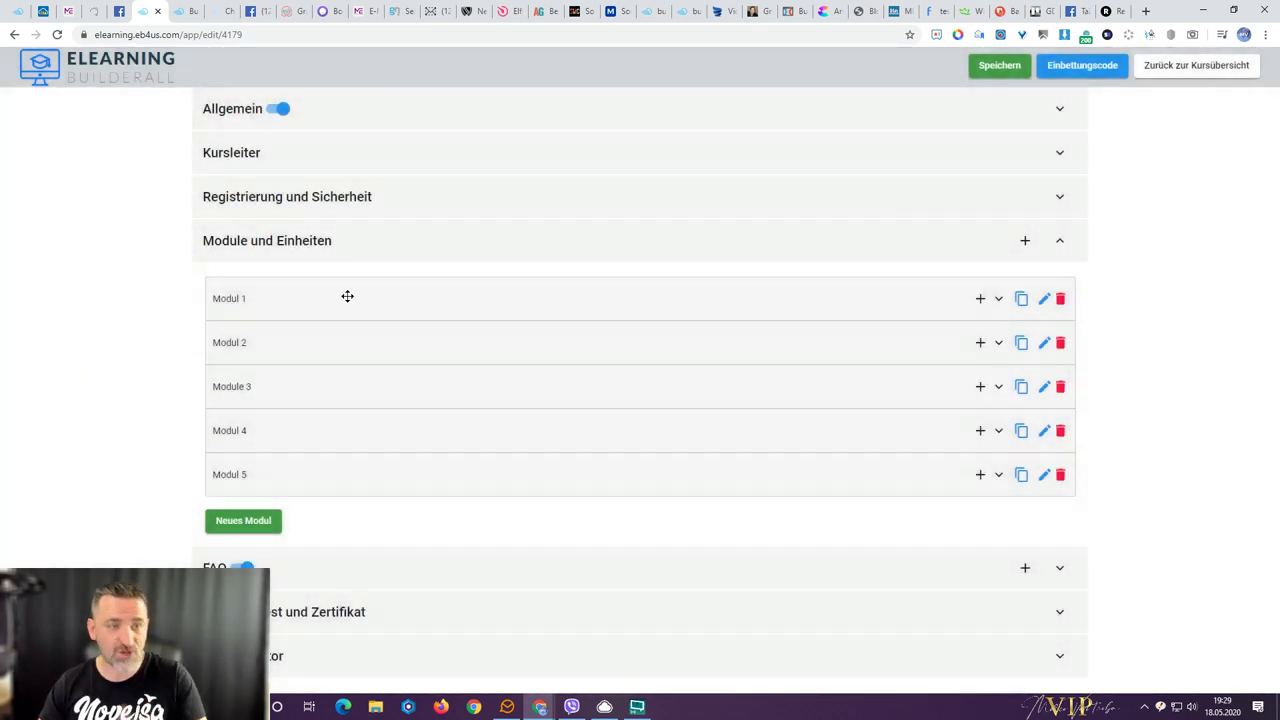
{"action": "left_click", "coordinate": [181, 14]}
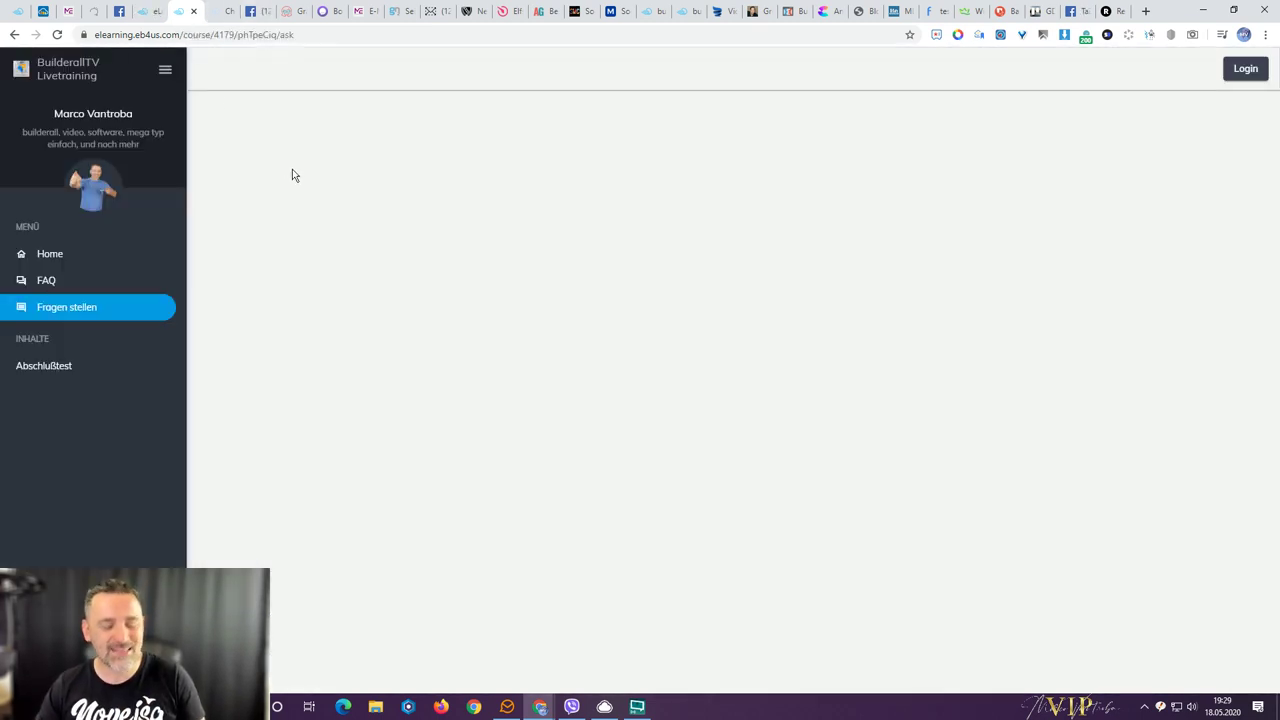
{"action": "key", "text": "F5"}
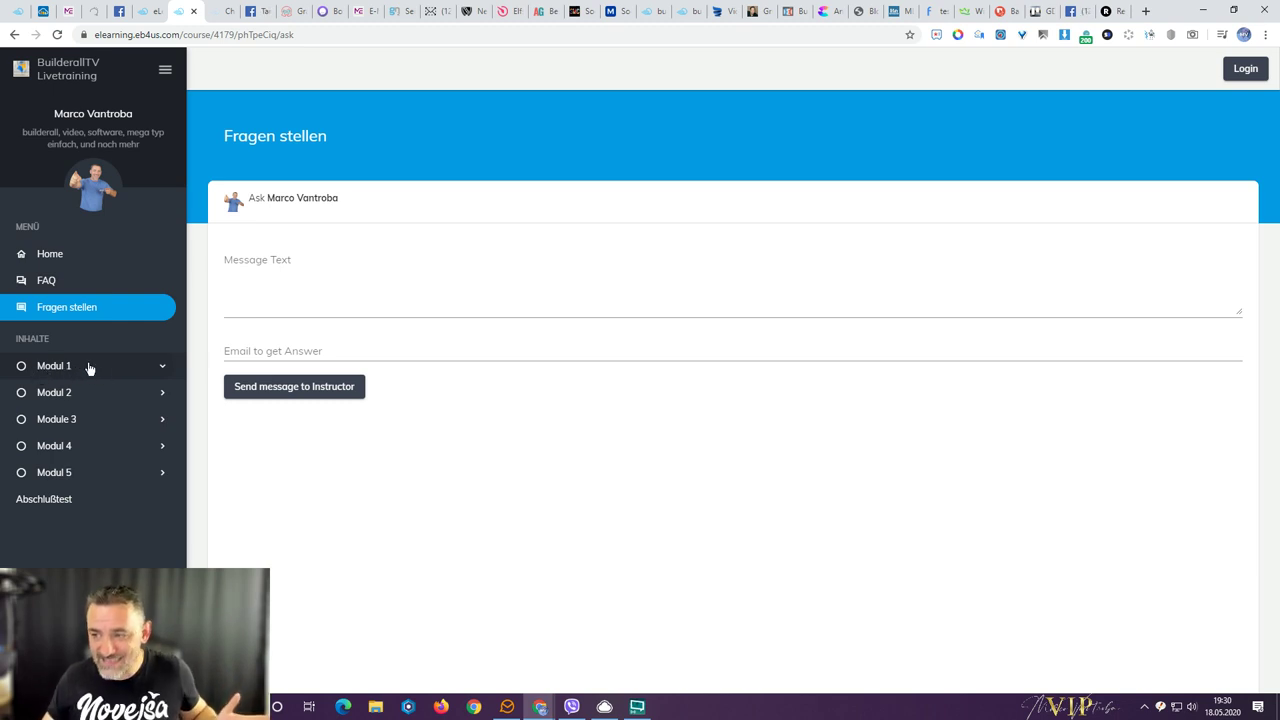
{"action": "left_click", "coordinate": [64, 253]}
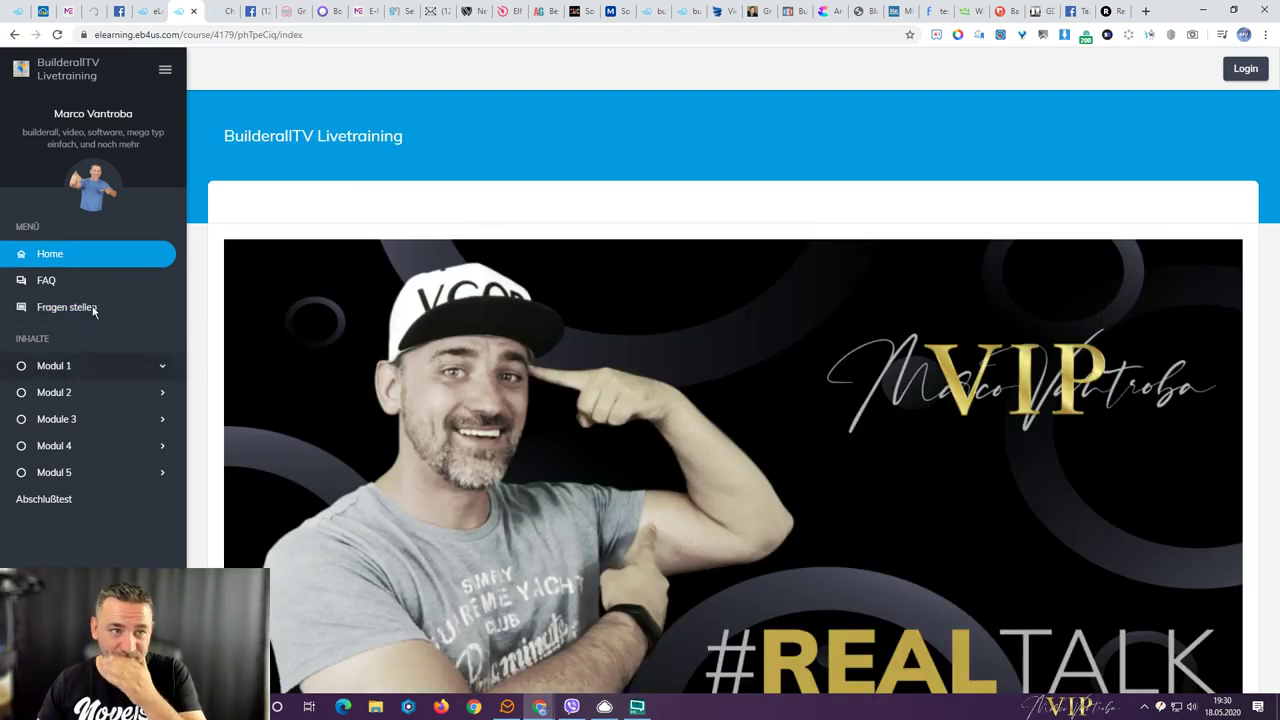
{"action": "left_click", "coordinate": [148, 14]}
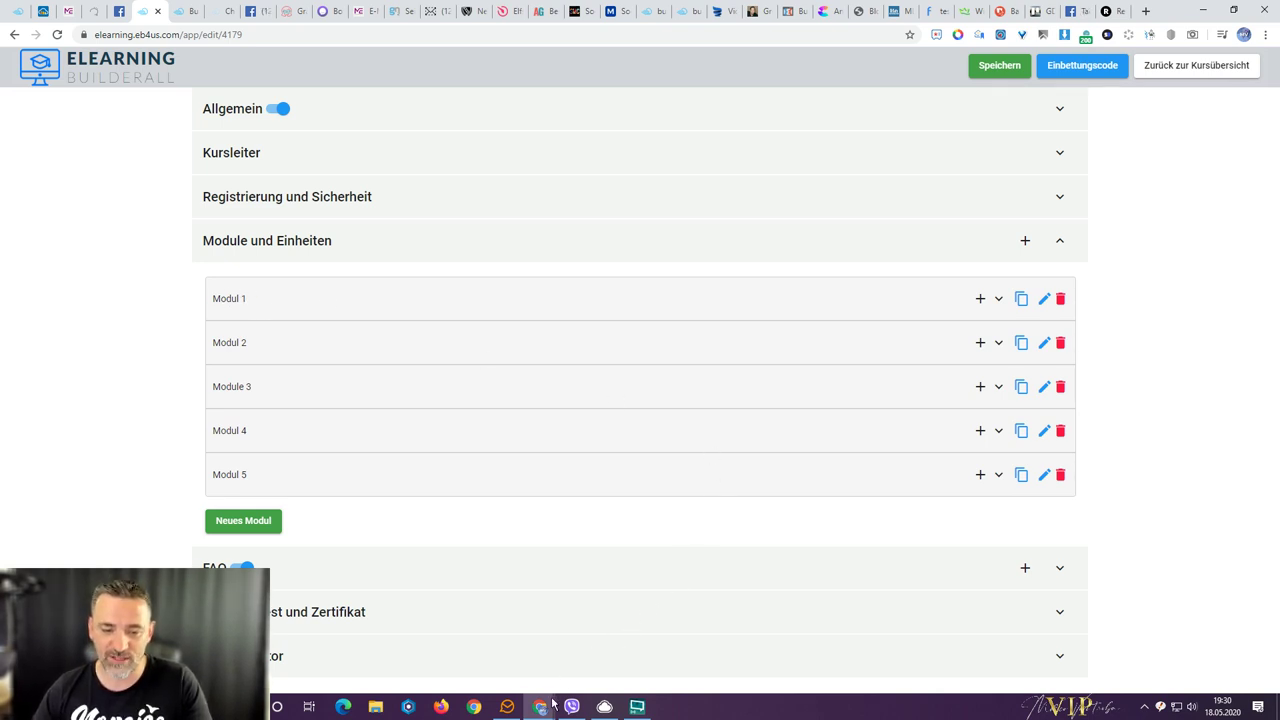
- Look over Modul 1 and its settings, then open a new Kurs-Einheiten Editor unit via its + button
{"action": "mouse_move", "coordinate": [541, 705]}
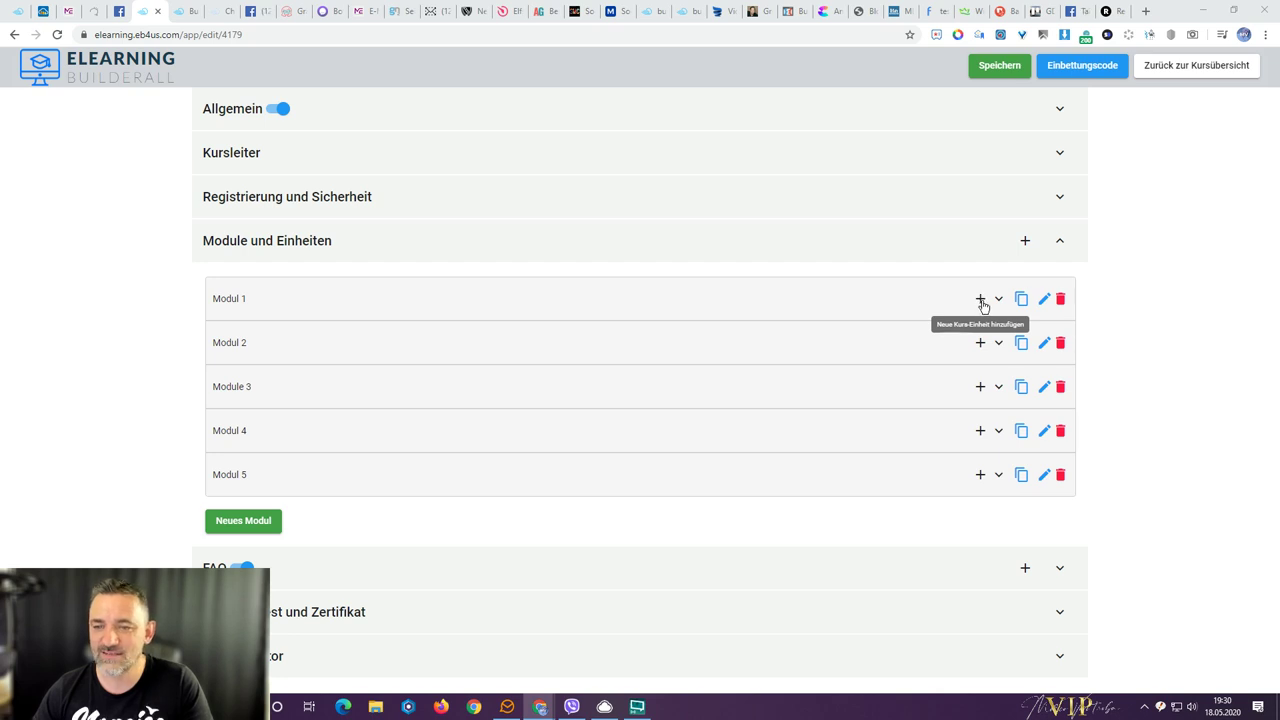
{"action": "left_click", "coordinate": [998, 300]}
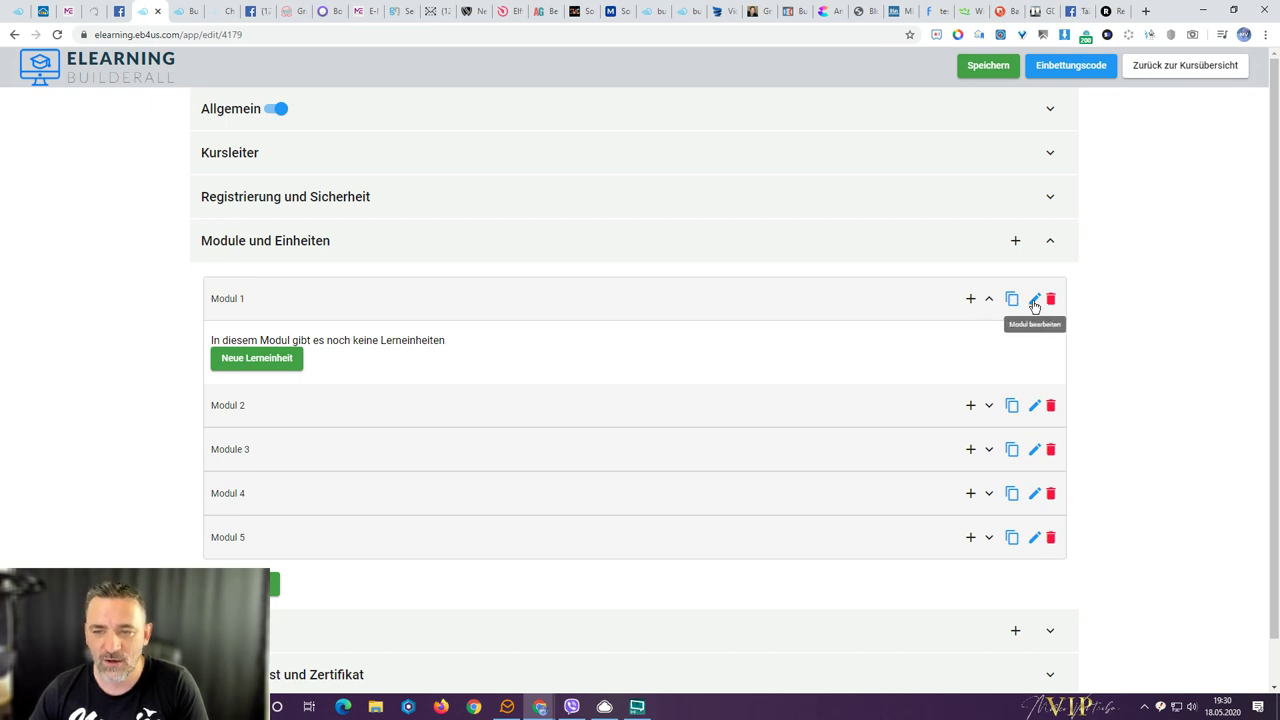
{"action": "left_click", "coordinate": [1035, 302]}
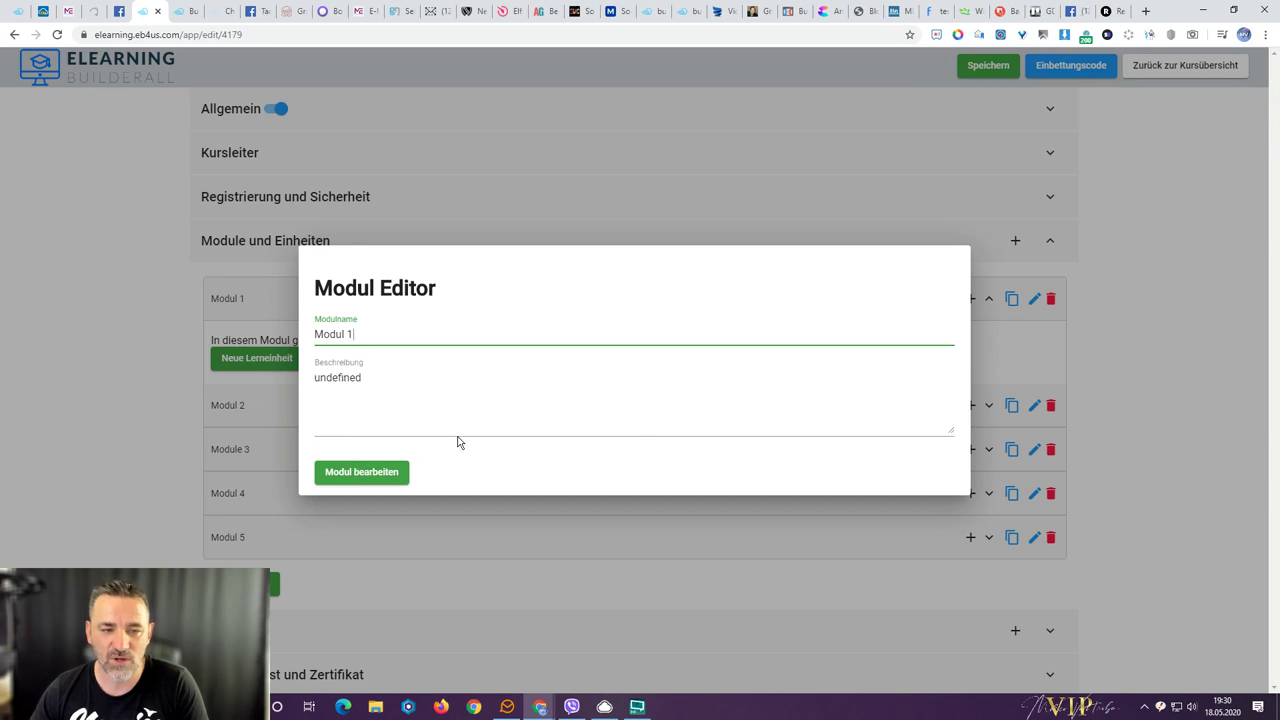
{"action": "left_click", "coordinate": [1104, 370]}
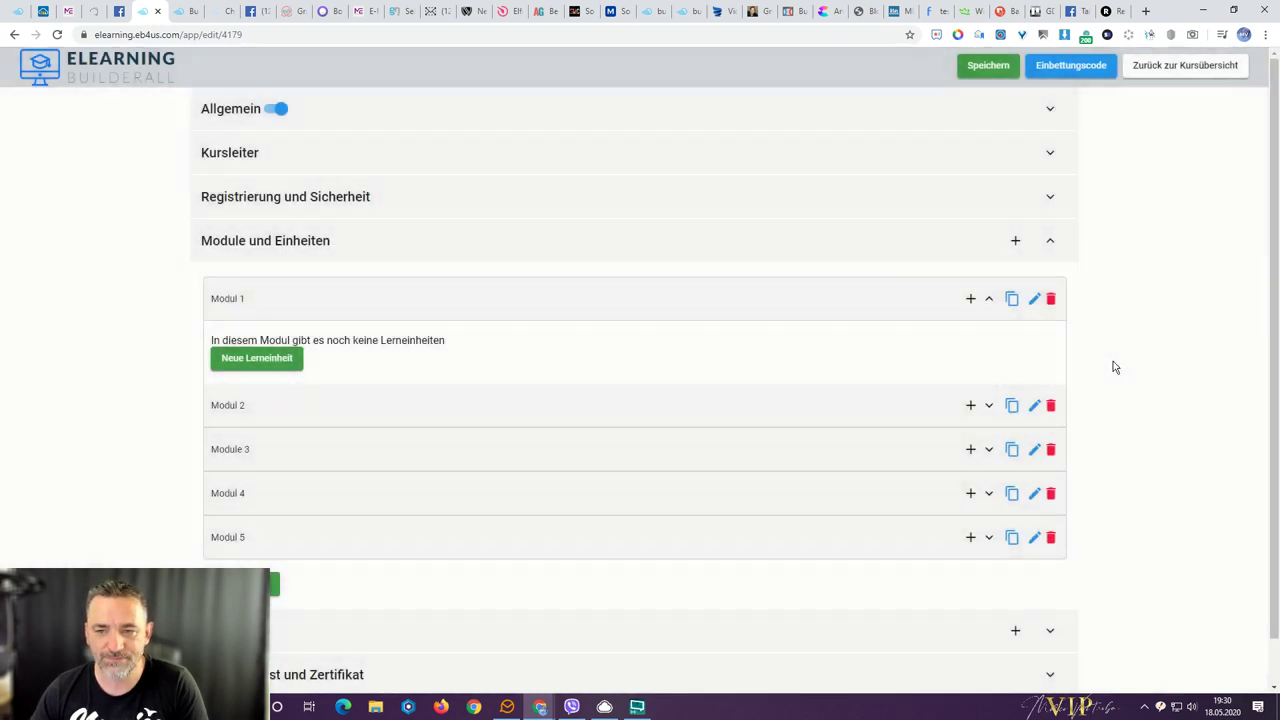
{"action": "left_click", "coordinate": [987, 299]}
{"action": "left_click", "coordinate": [979, 299]}
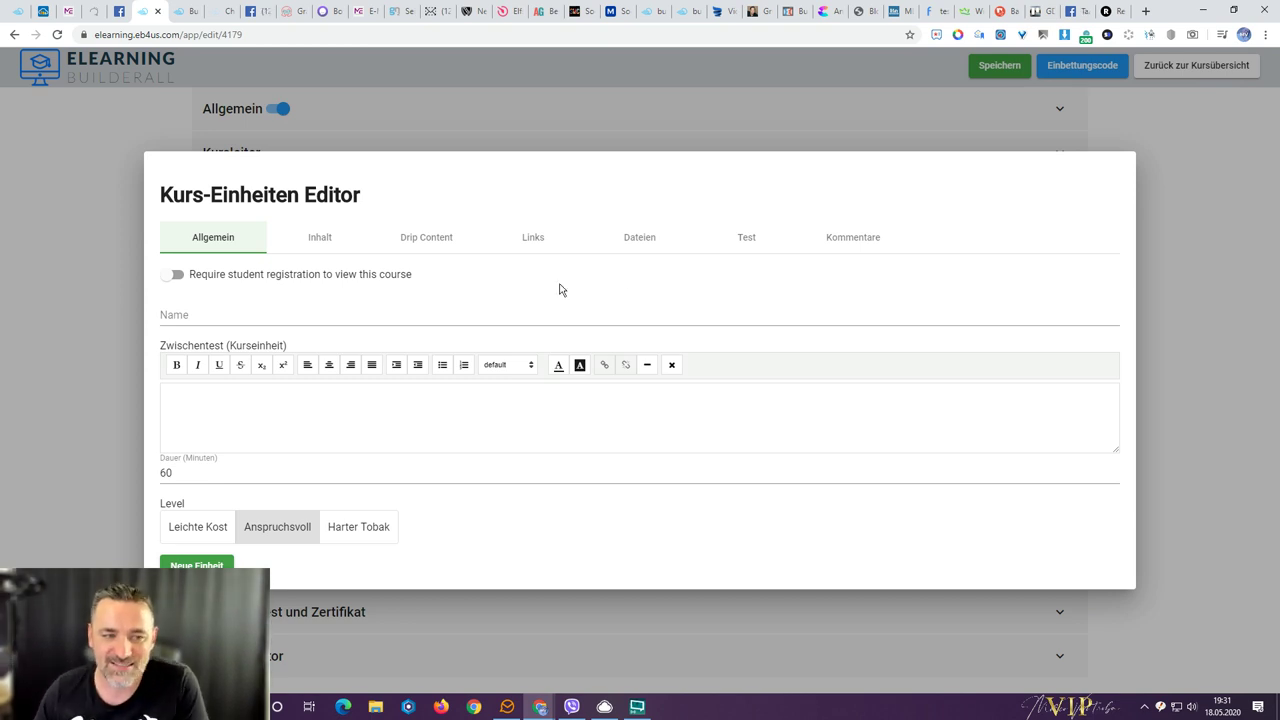
{"action": "left_click", "coordinate": [193, 243]}
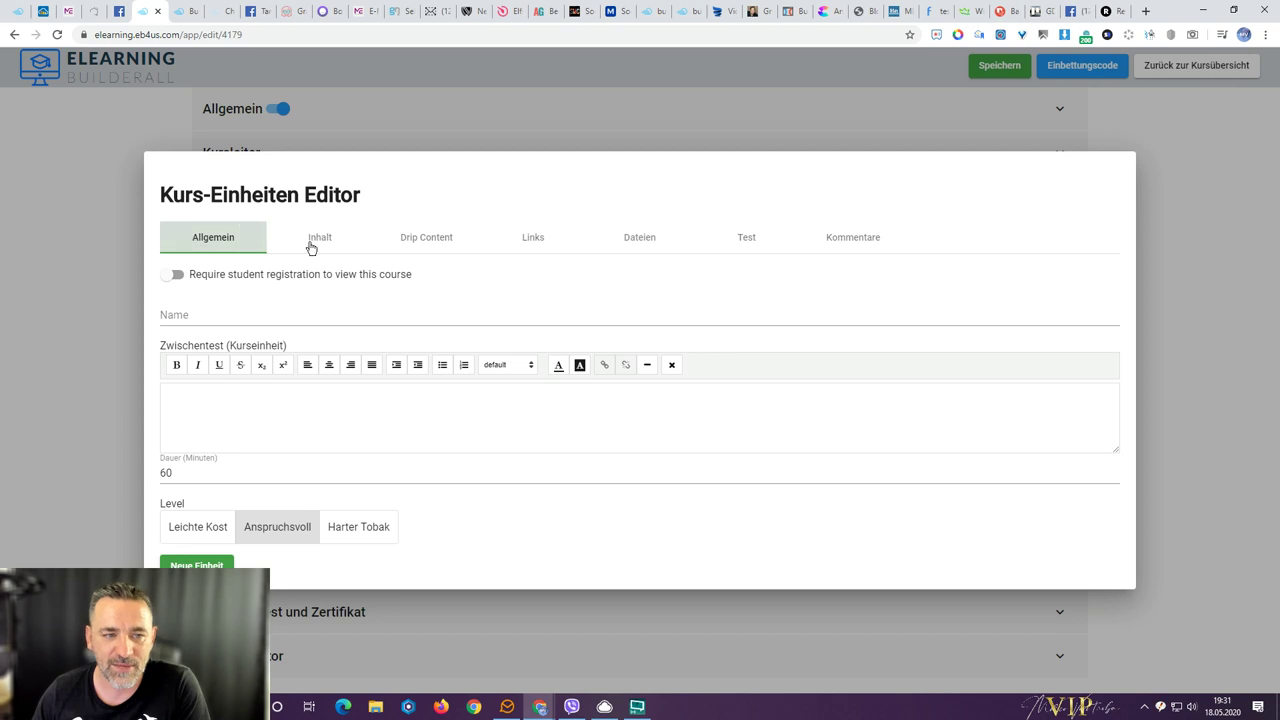
{"action": "left_click", "coordinate": [310, 243]}
{"action": "left_click", "coordinate": [437, 343]}
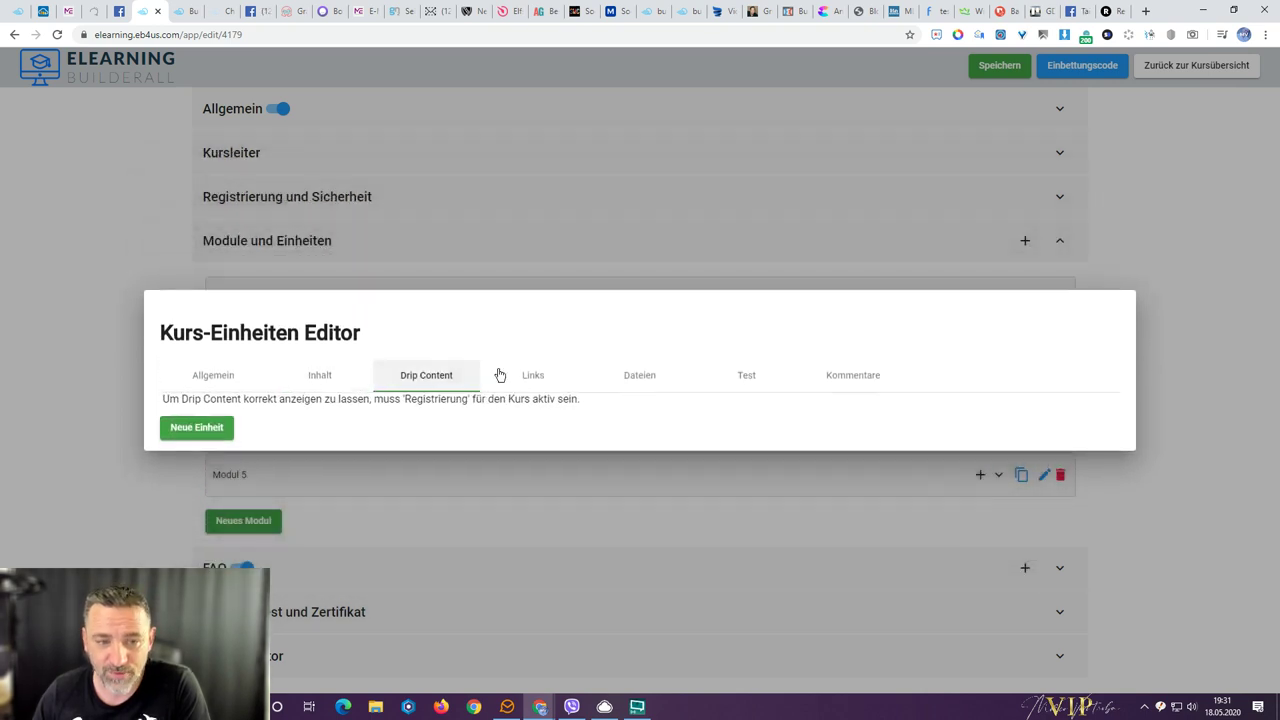
{"action": "left_click", "coordinate": [535, 376]}
{"action": "left_click", "coordinate": [638, 367]}
{"action": "left_click", "coordinate": [740, 366]}
{"action": "left_click", "coordinate": [854, 367]}
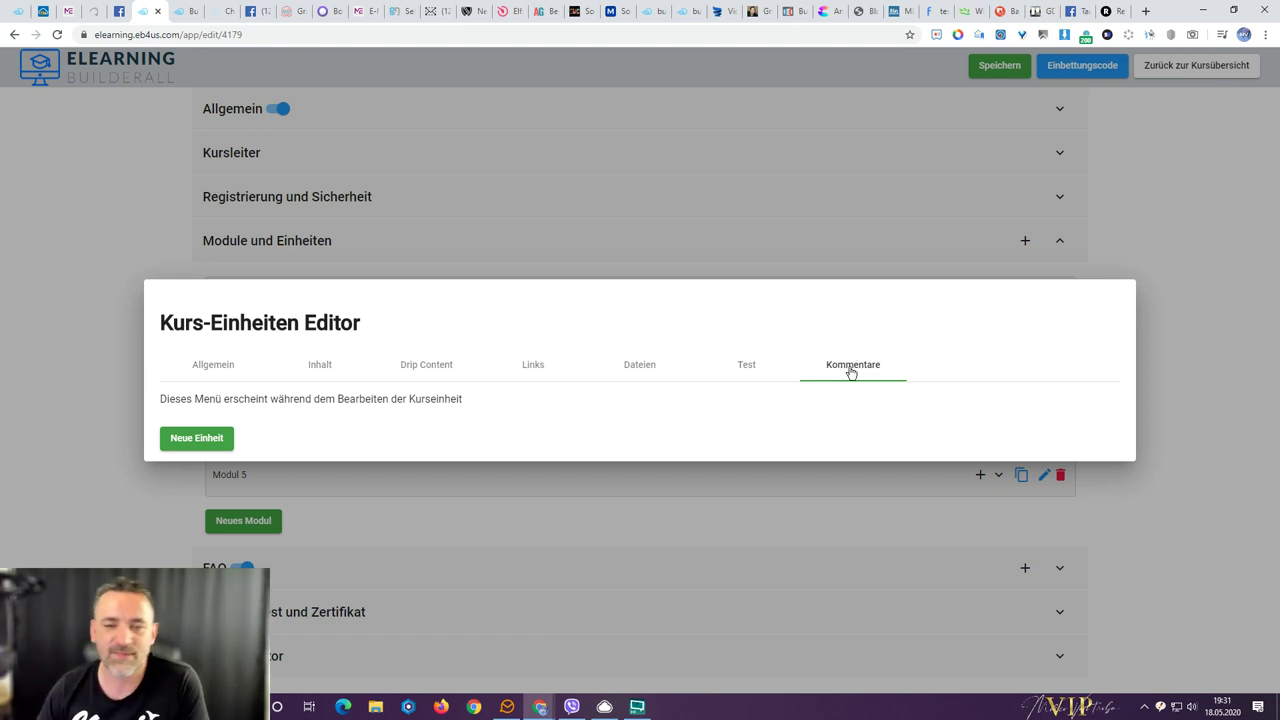
{"action": "left_click", "coordinate": [749, 371]}
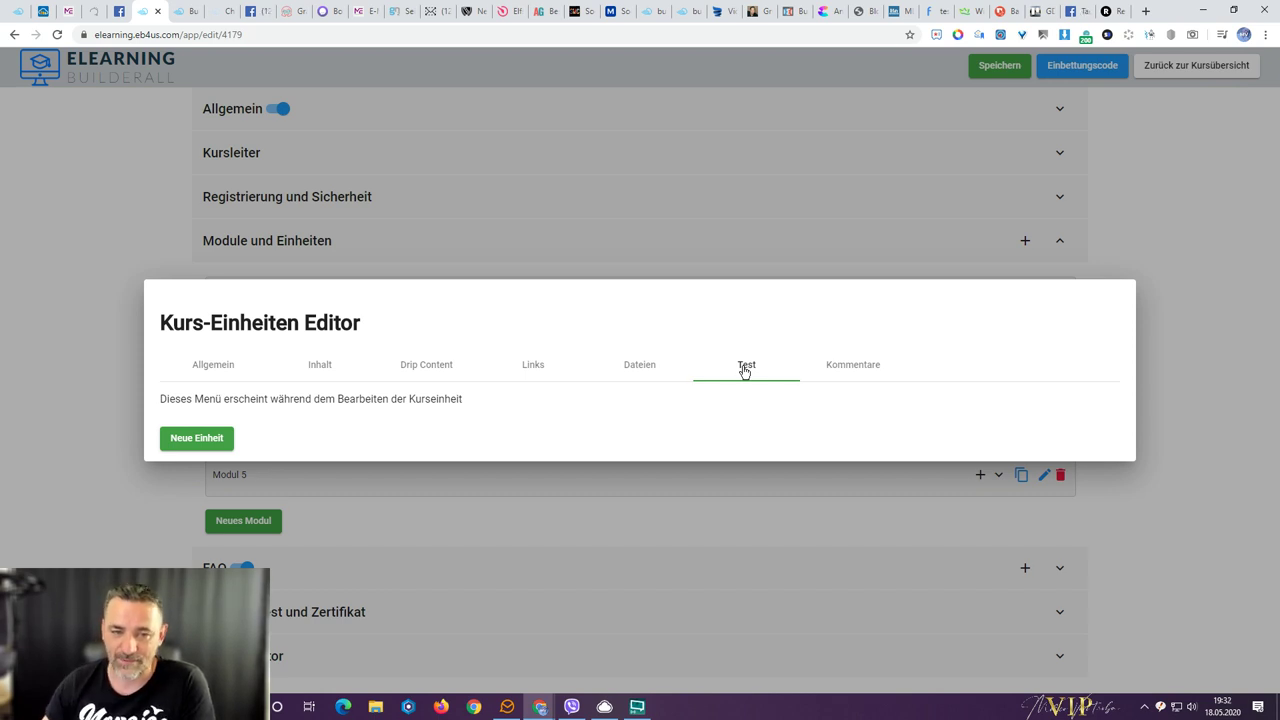
{"action": "left_click", "coordinate": [645, 367]}
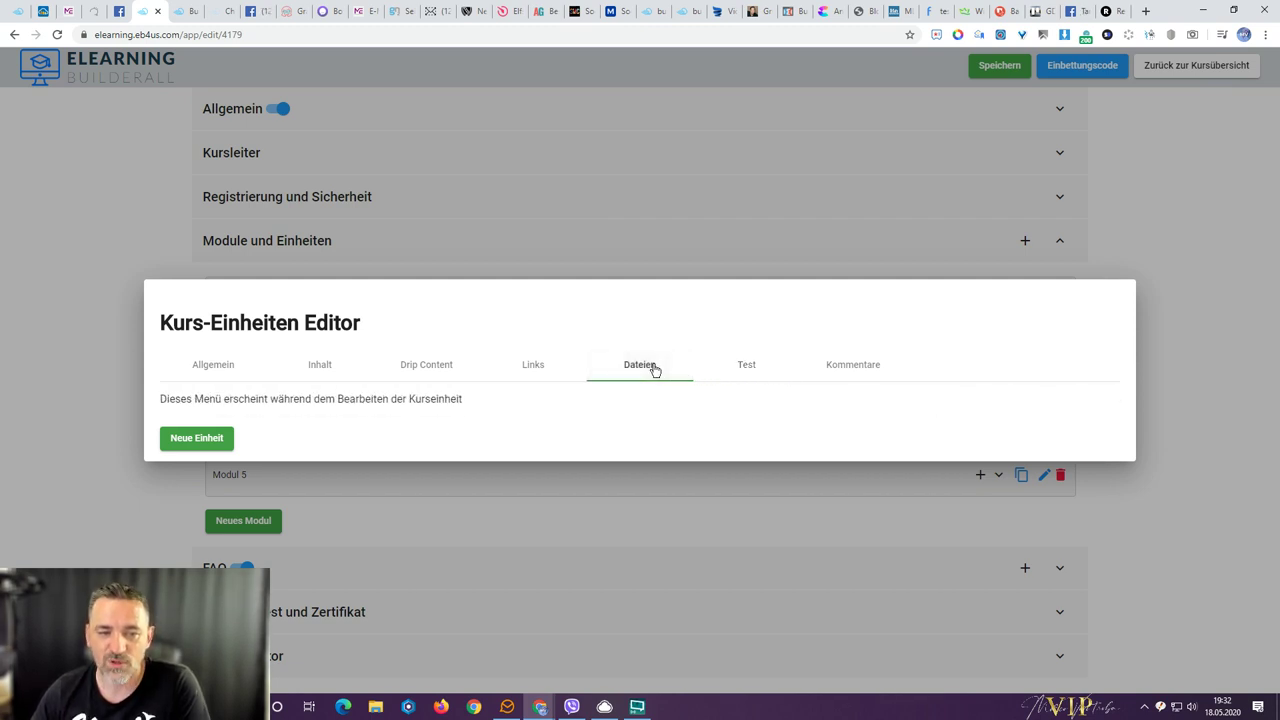
{"action": "left_click", "coordinate": [532, 369]}
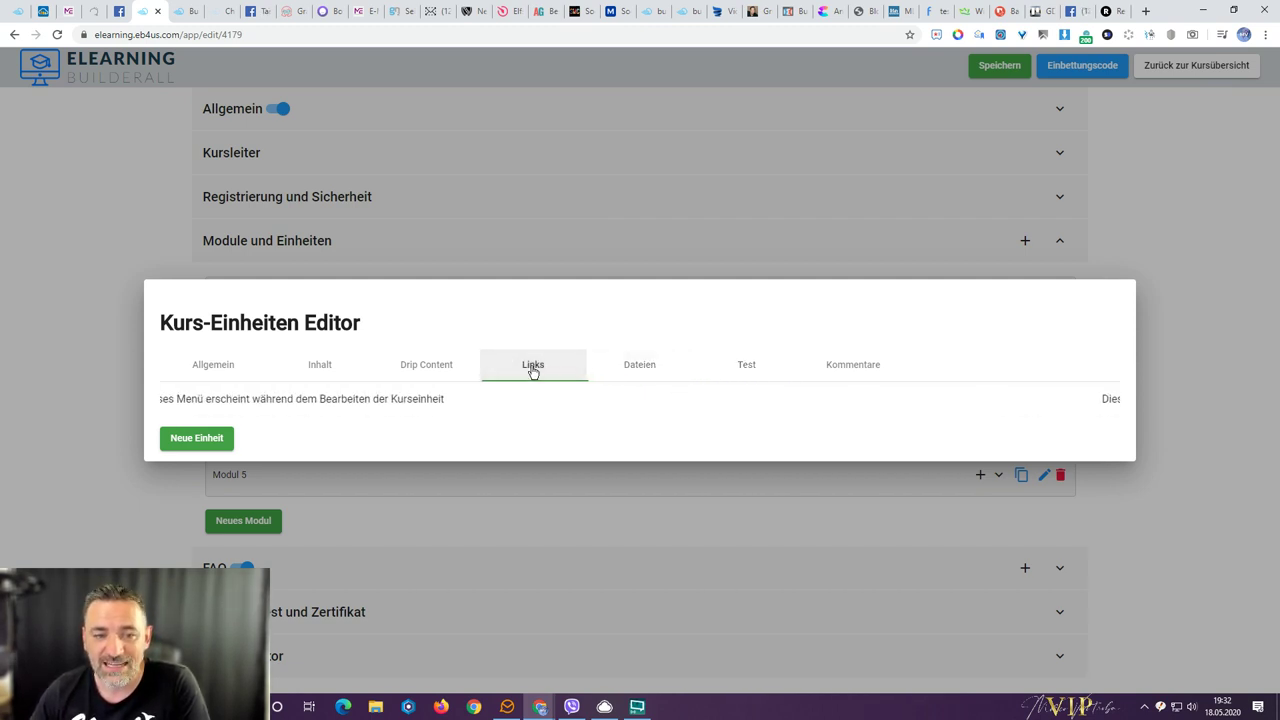
{"action": "left_click", "coordinate": [425, 366]}
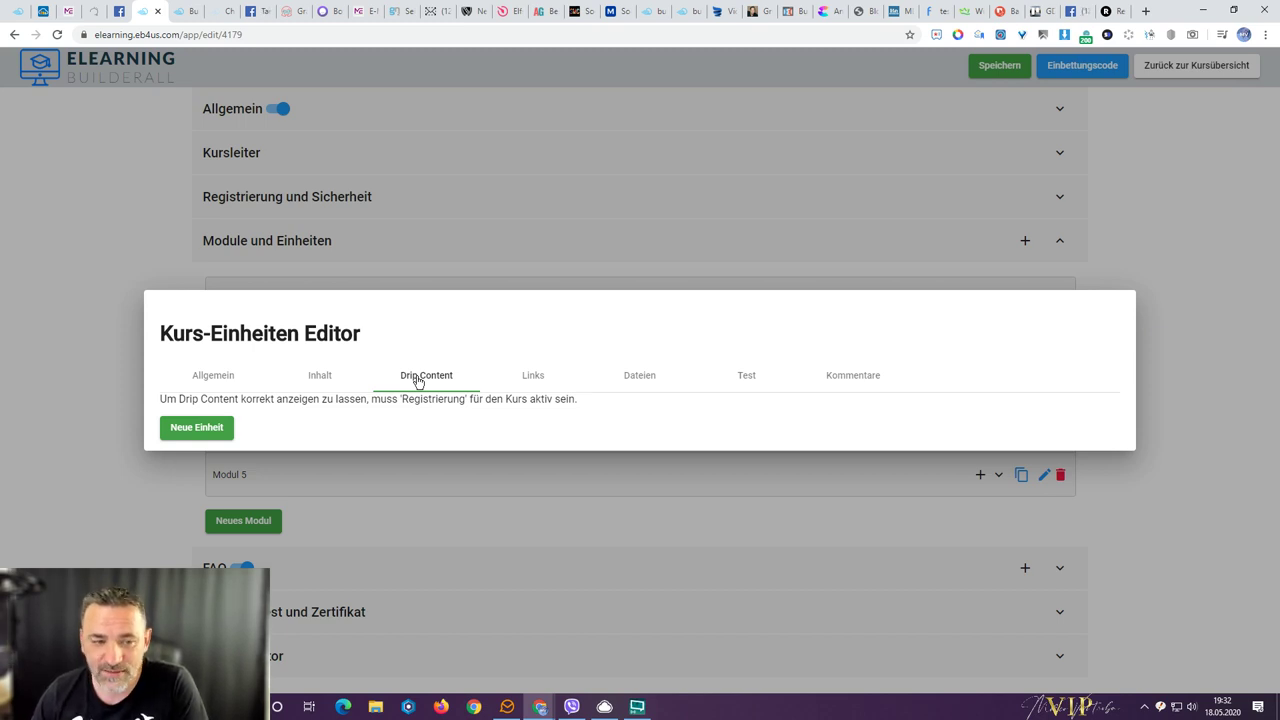
{"action": "left_click", "coordinate": [315, 380]}
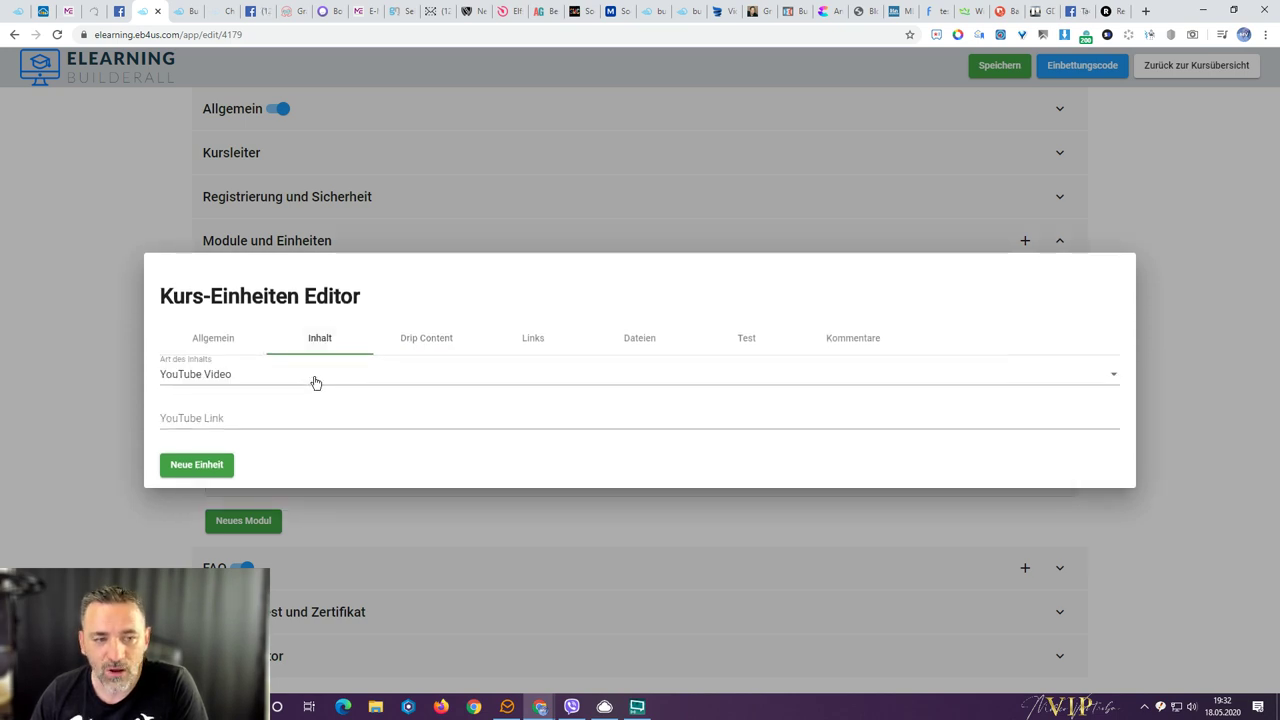
{"action": "left_click", "coordinate": [232, 378]}
{"action": "scroll", "coordinate": [366, 387], "scroll_direction": "down", "scroll_amount": 3}
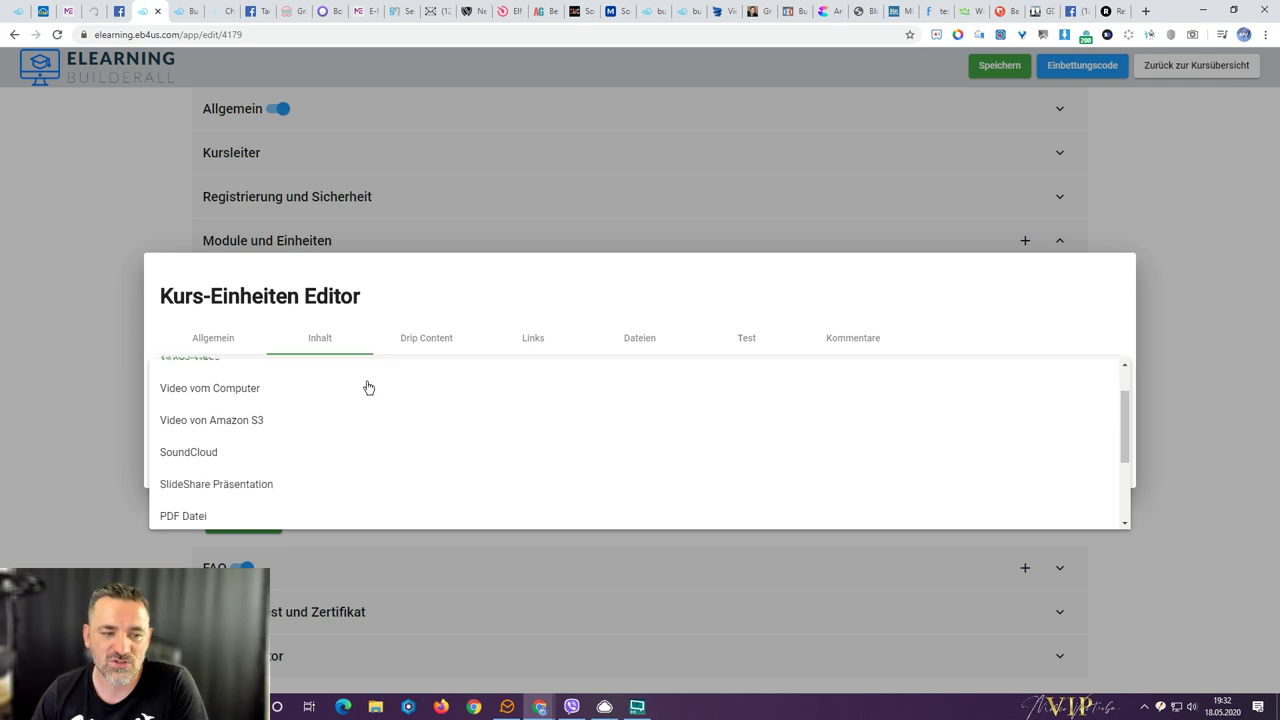
{"action": "scroll", "coordinate": [346, 423], "scroll_direction": "up", "scroll_amount": 5}
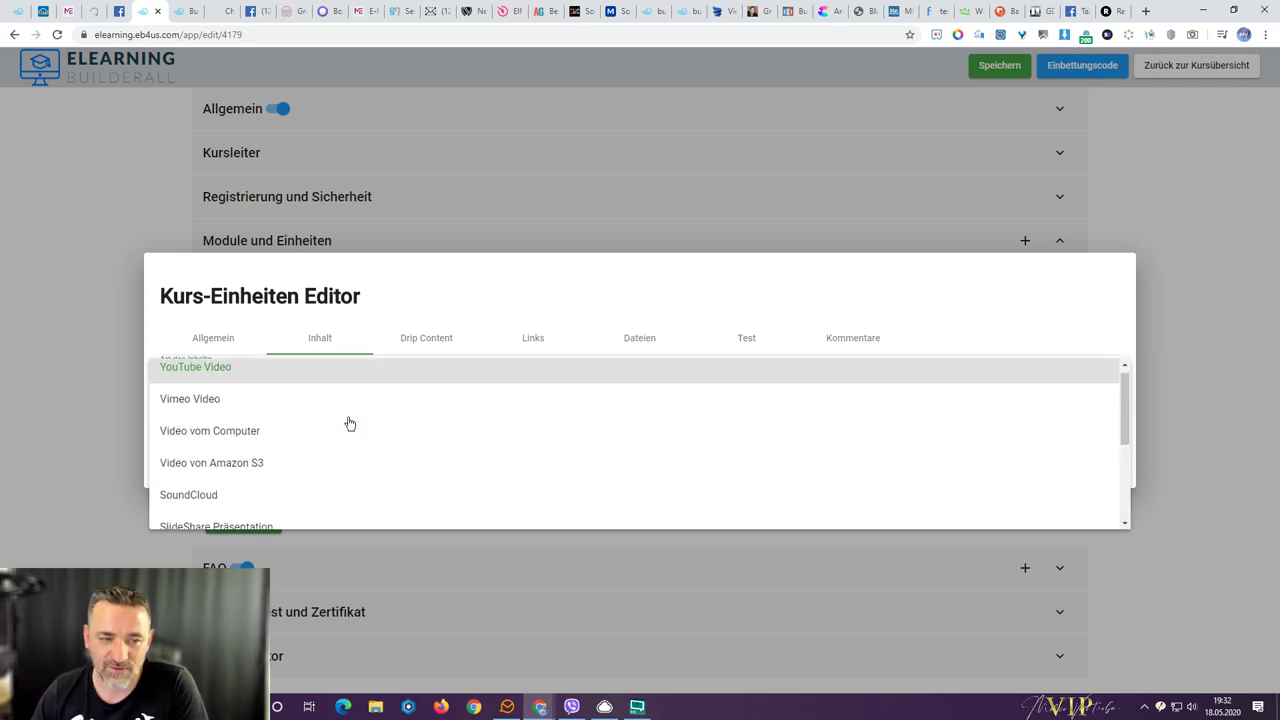
{"action": "left_click", "coordinate": [214, 347]}
{"action": "left_click", "coordinate": [214, 345]}
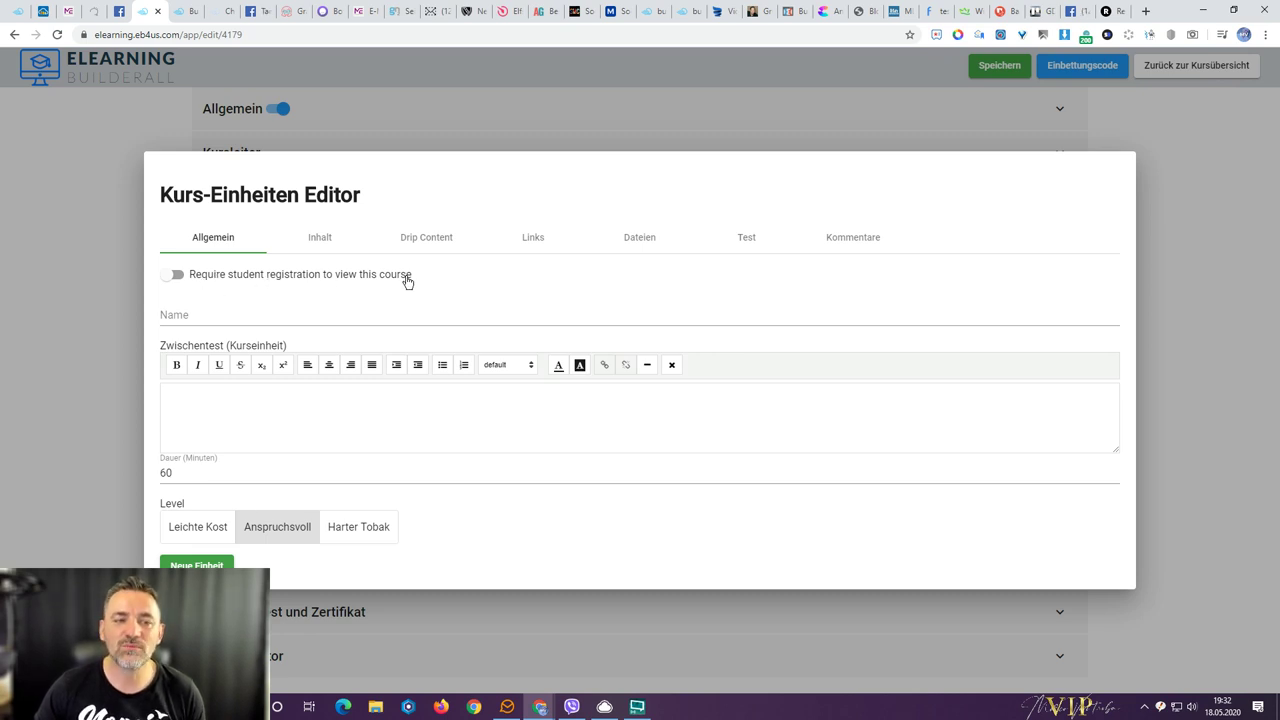
- Name the unit 'Modul Übersicht' and give it the placeholder description 'loremipsum'
{"action": "left_click", "coordinate": [385, 315]}
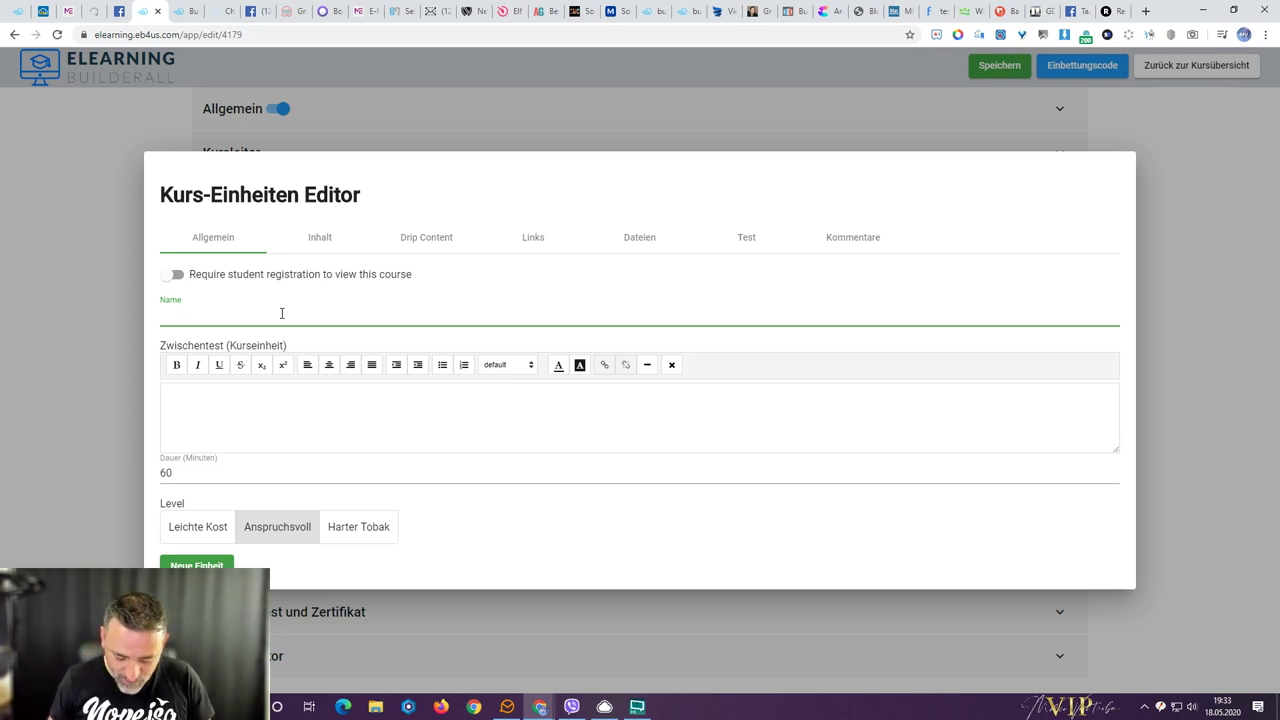
{"action": "type", "text": "dul"}
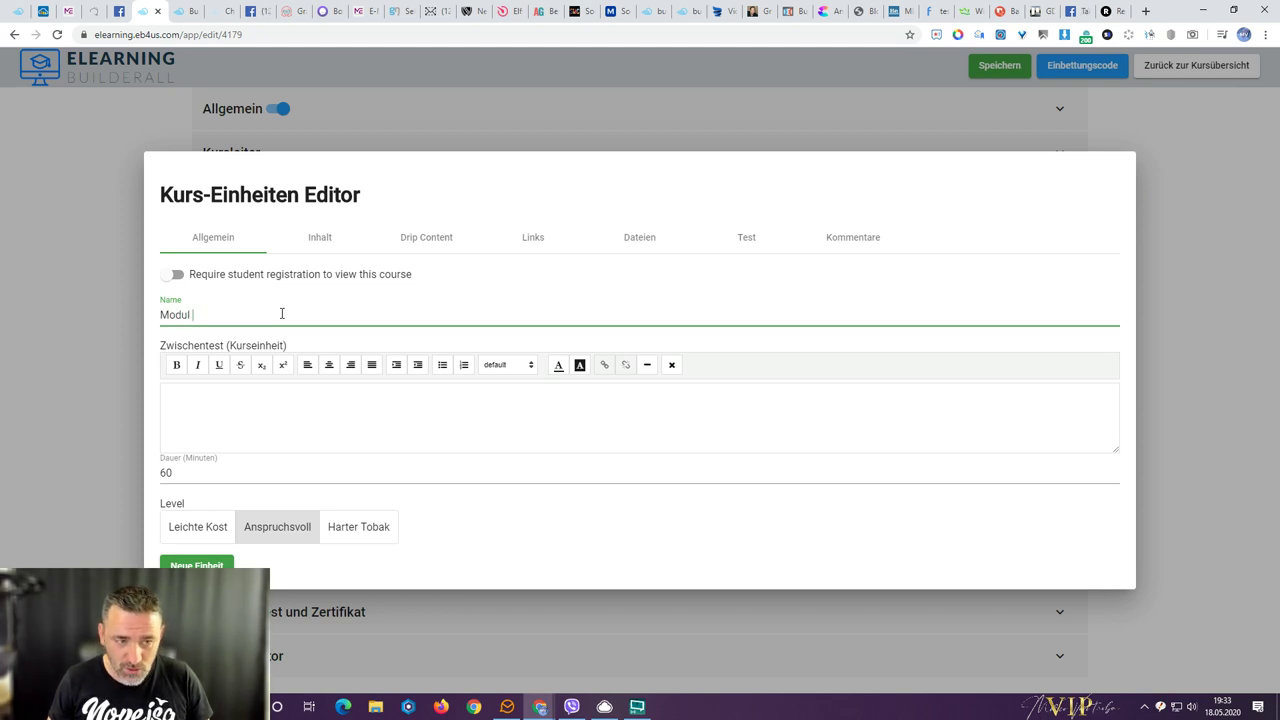
{"action": "type", "text": "e Übersicht"}
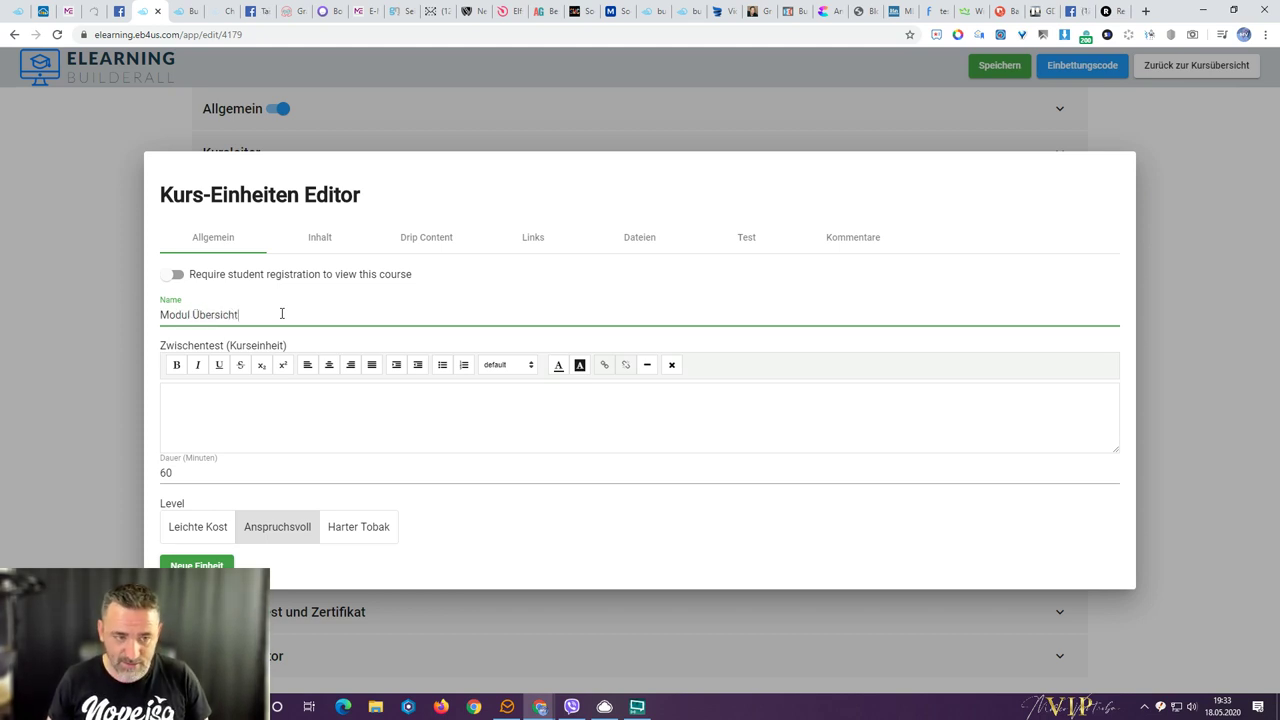
{"action": "left_click", "coordinate": [321, 419]}
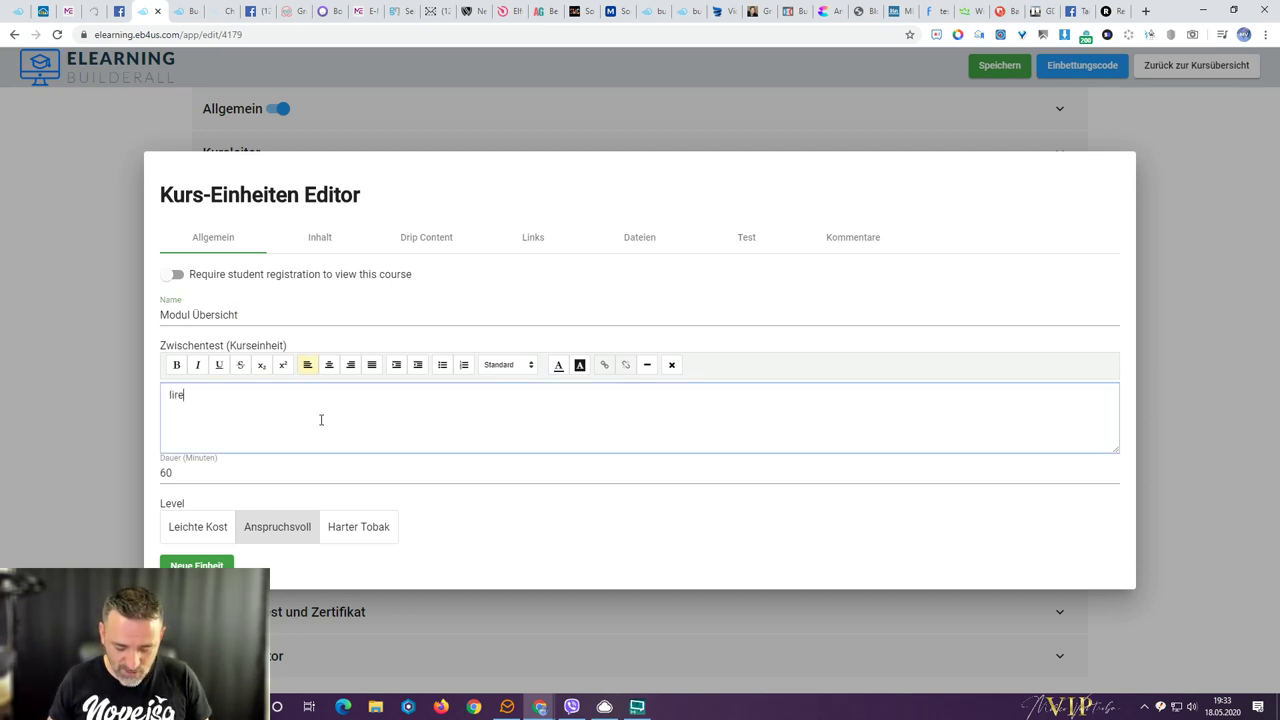
{"action": "type", "text": "liremipsum"}
{"action": "key", "text": "ctrl+a"}
{"action": "type", "text": "loremipsum"}
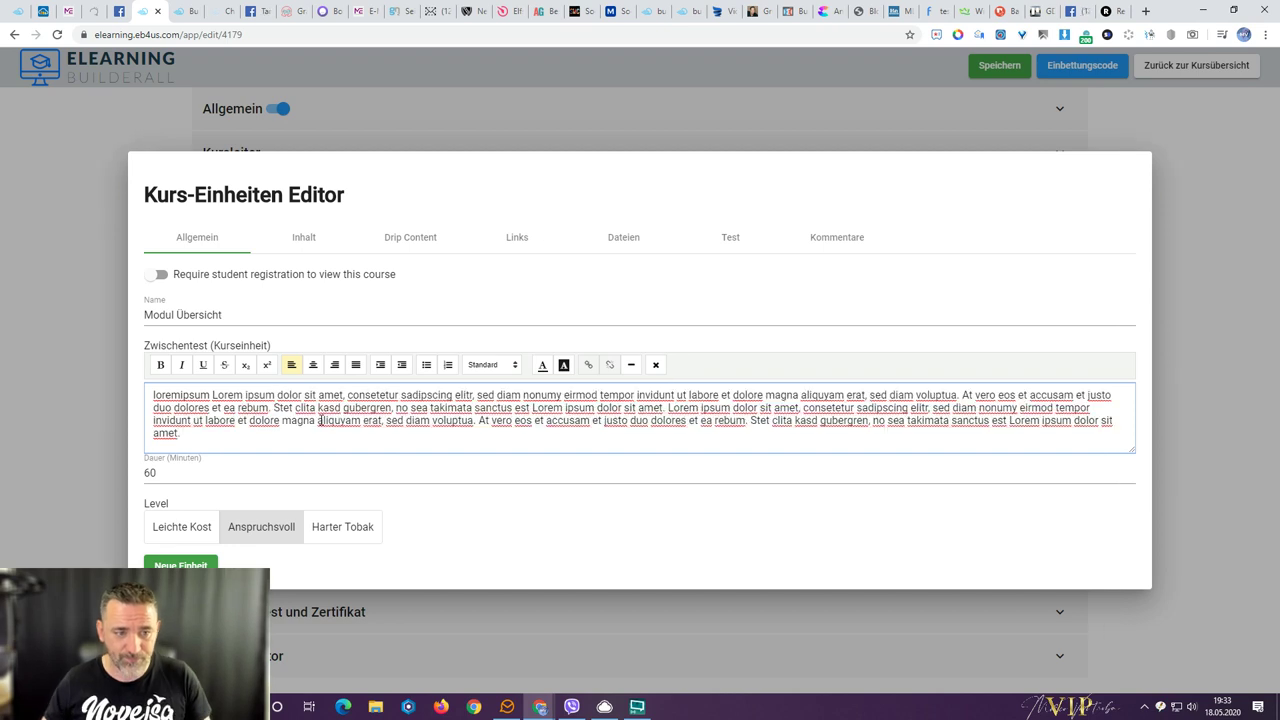
- Set the unit's duration to 5 minutes and its level to Leichte Kost
{"action": "left_click", "coordinate": [210, 475]}
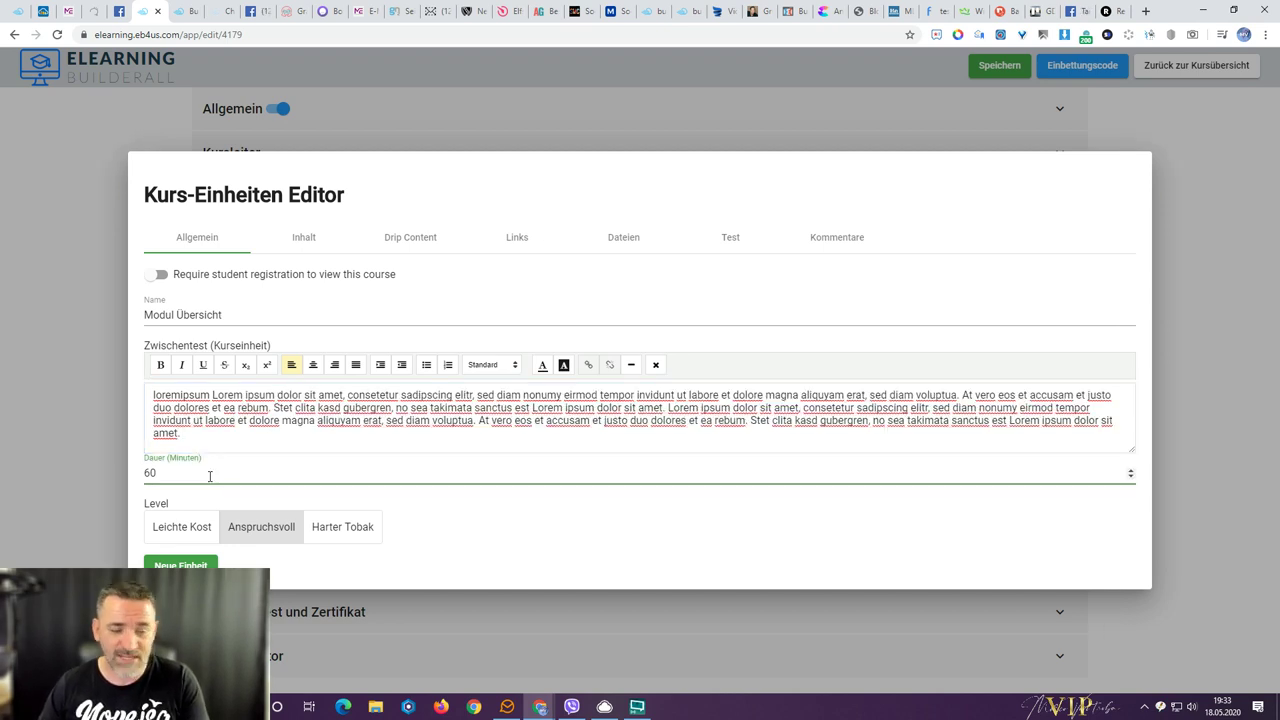
{"action": "double_click", "coordinate": [150, 473]}
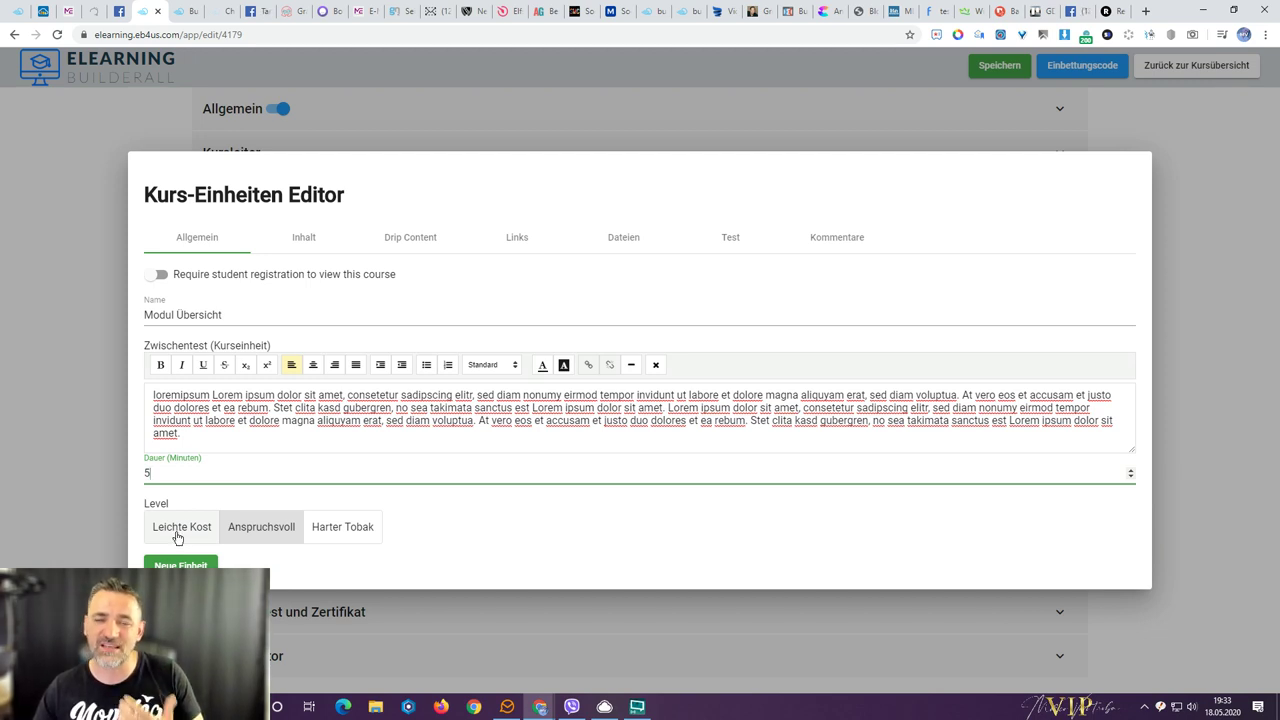
{"action": "left_click", "coordinate": [177, 538]}
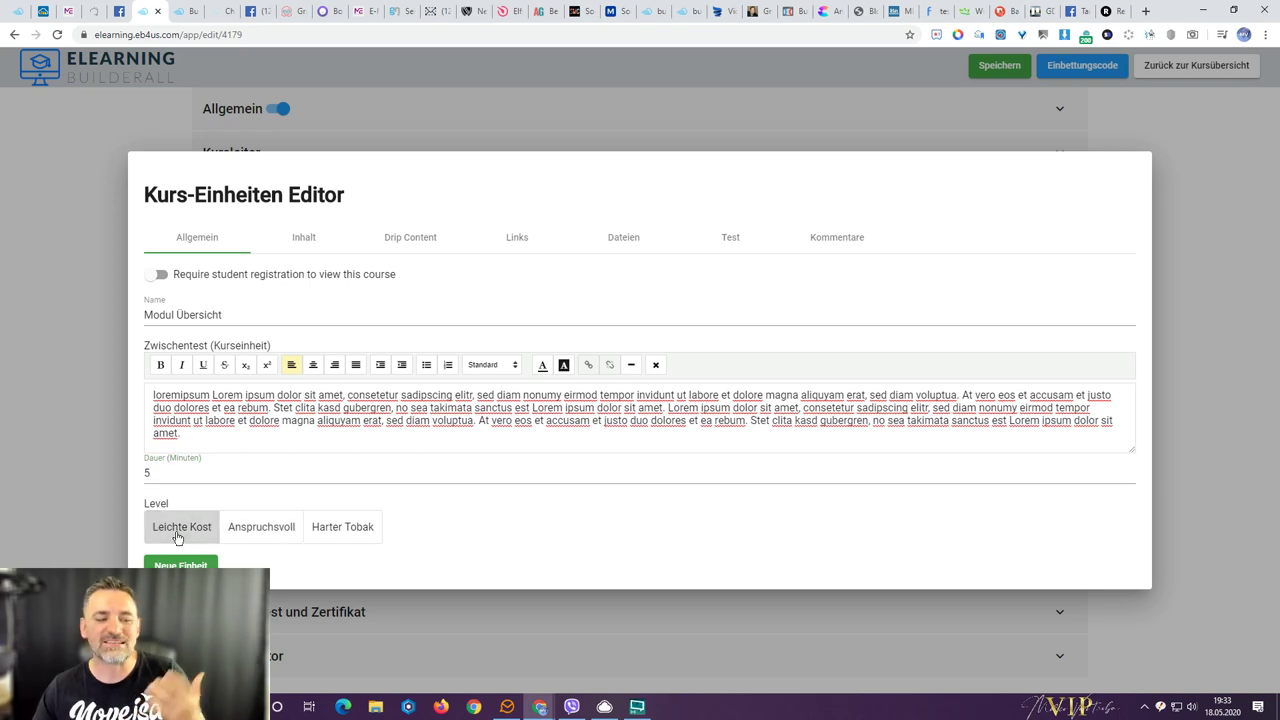
{"action": "left_click", "coordinate": [252, 536]}
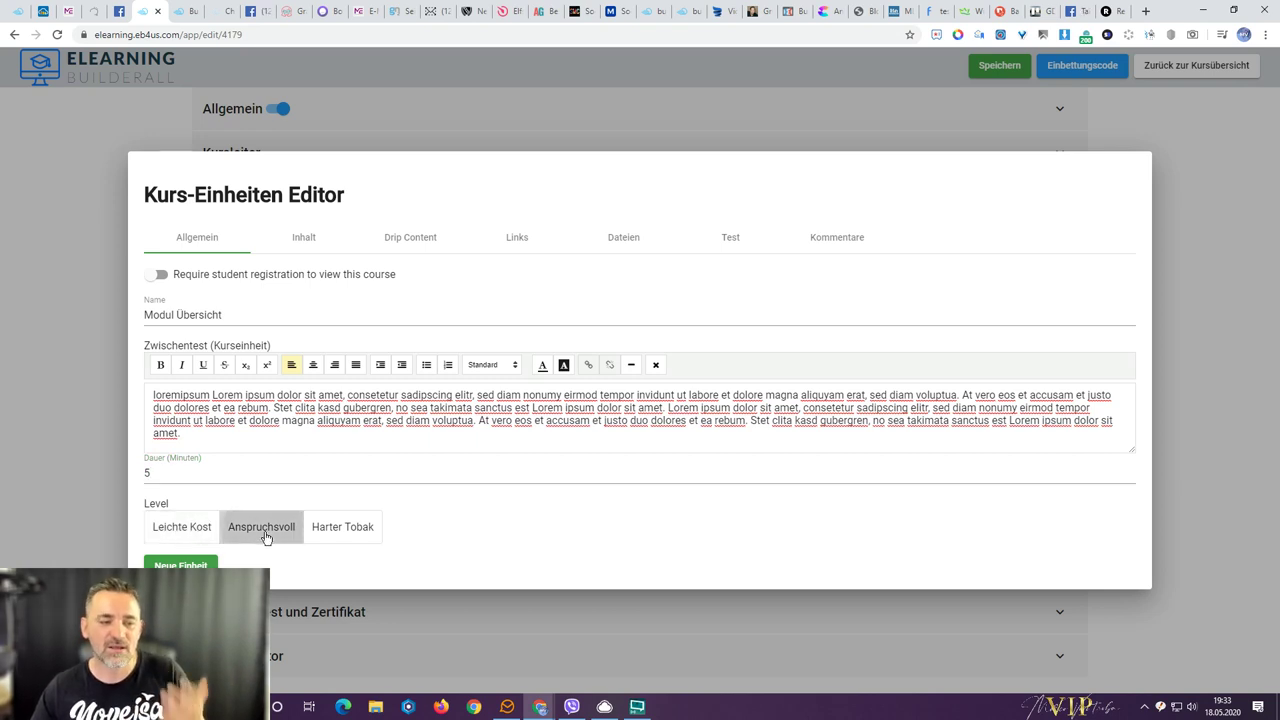
{"action": "left_click", "coordinate": [337, 537]}
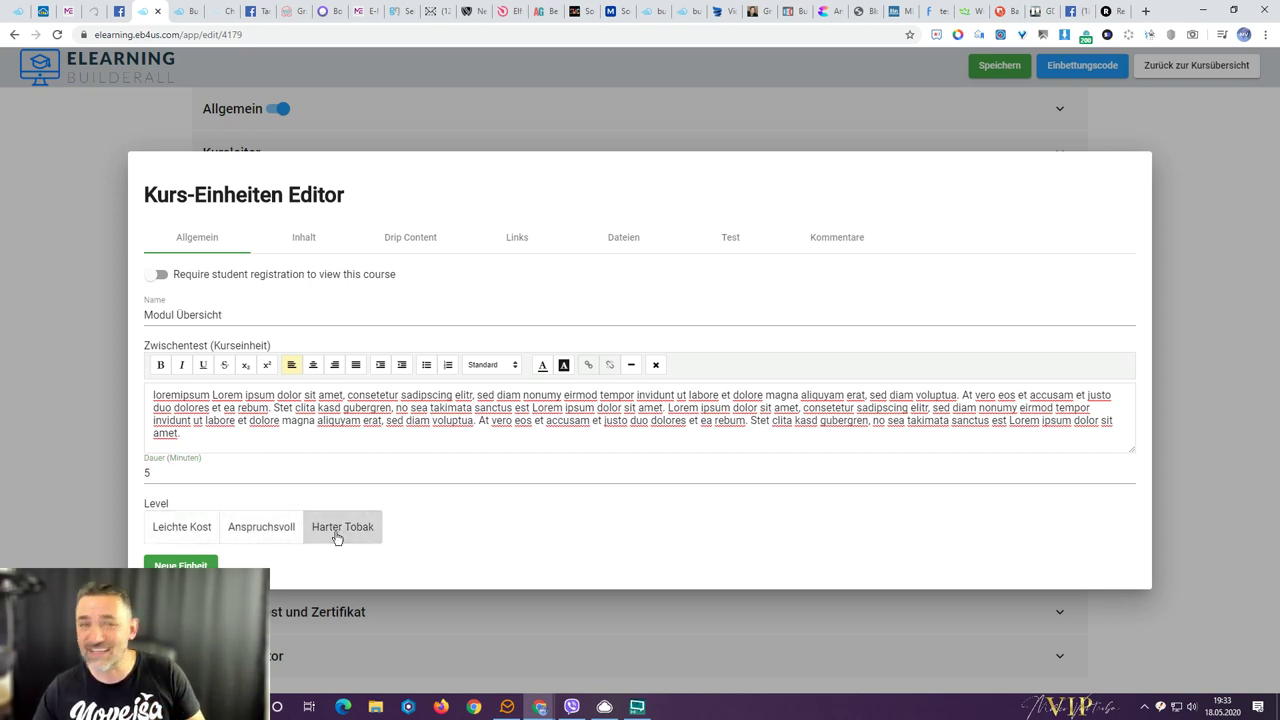
{"action": "left_click", "coordinate": [247, 537]}
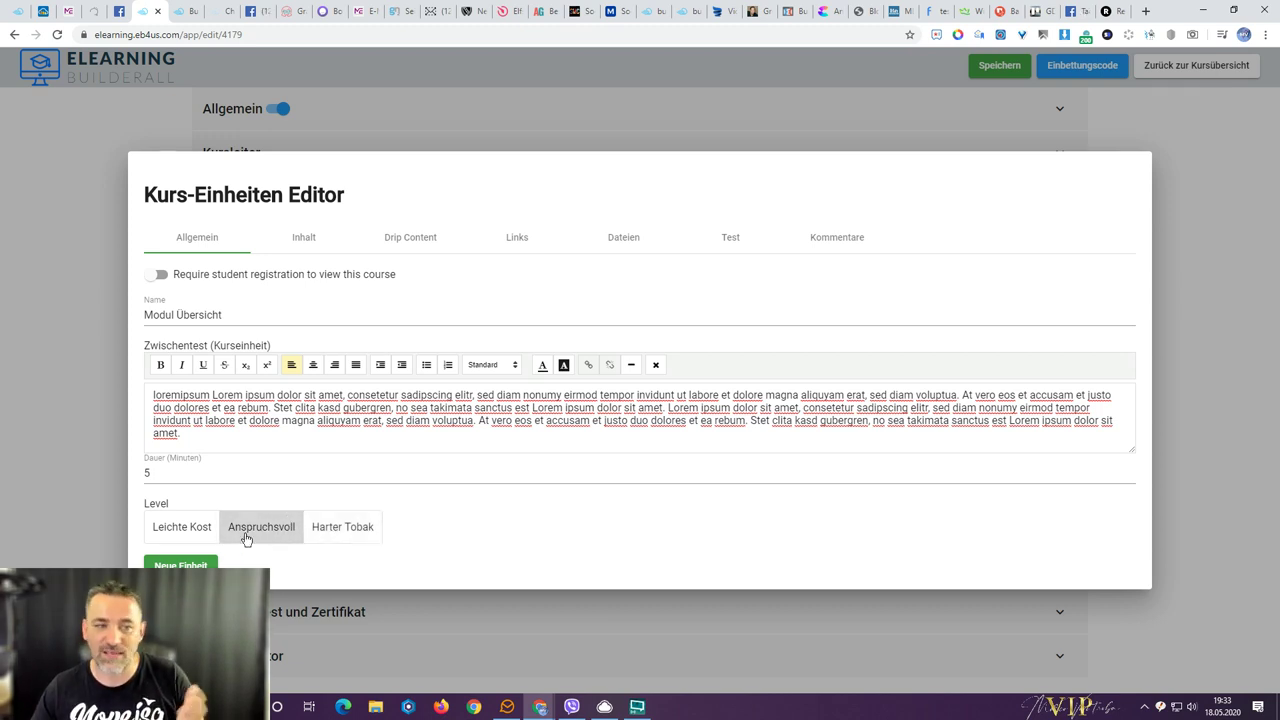
{"action": "left_click", "coordinate": [180, 534]}
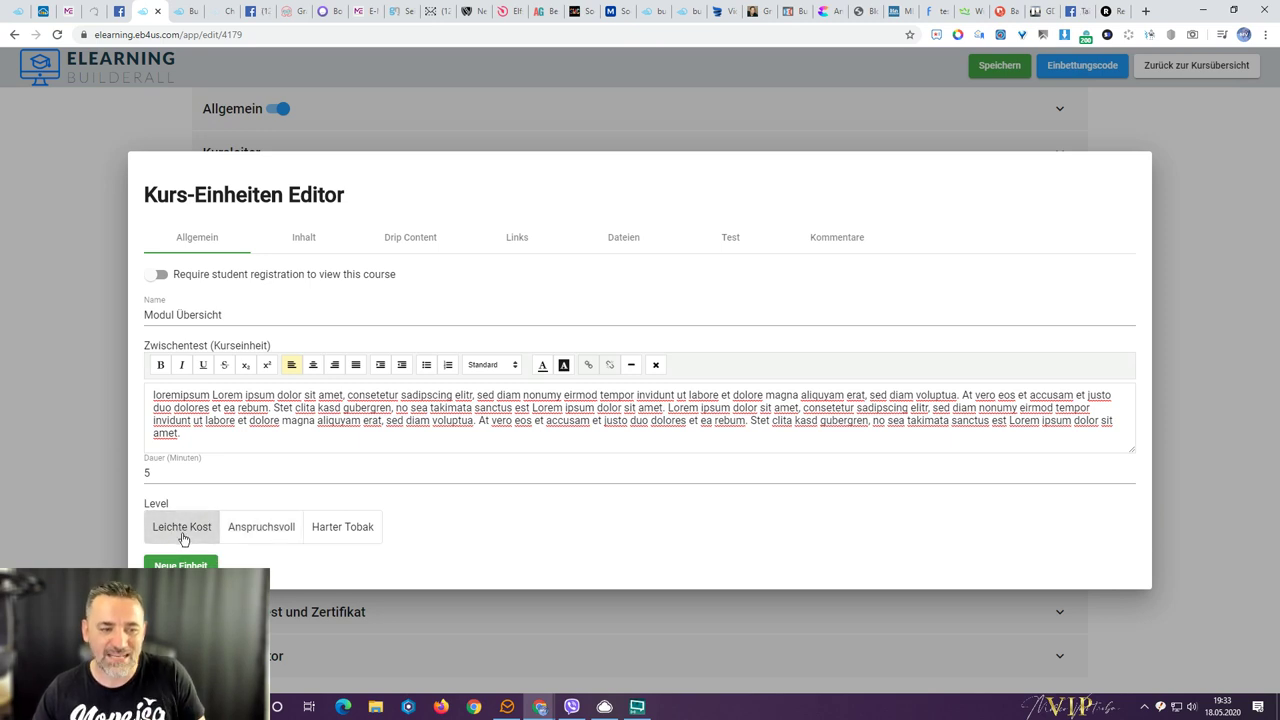
- Choose YouTube Video as the Art des Inhalts in the Inhalt settings
{"action": "left_click", "coordinate": [301, 243]}
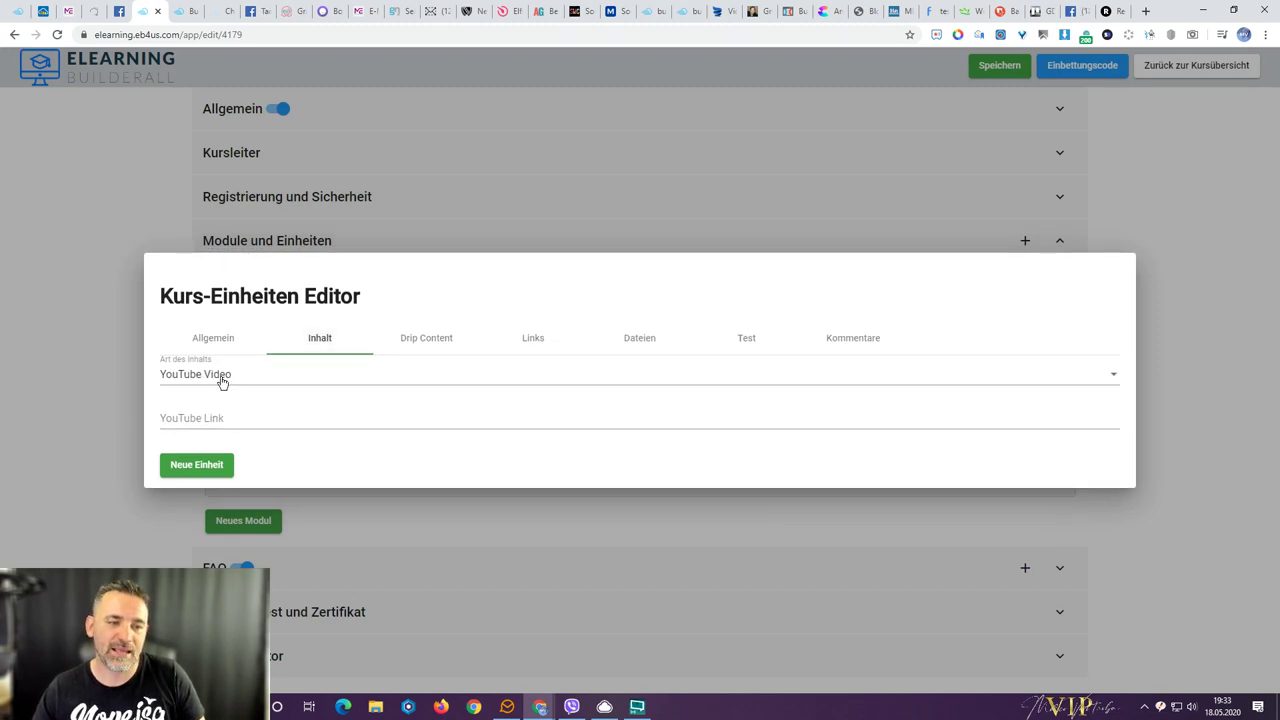
{"action": "left_click", "coordinate": [222, 380]}
{"action": "left_click", "coordinate": [222, 378]}
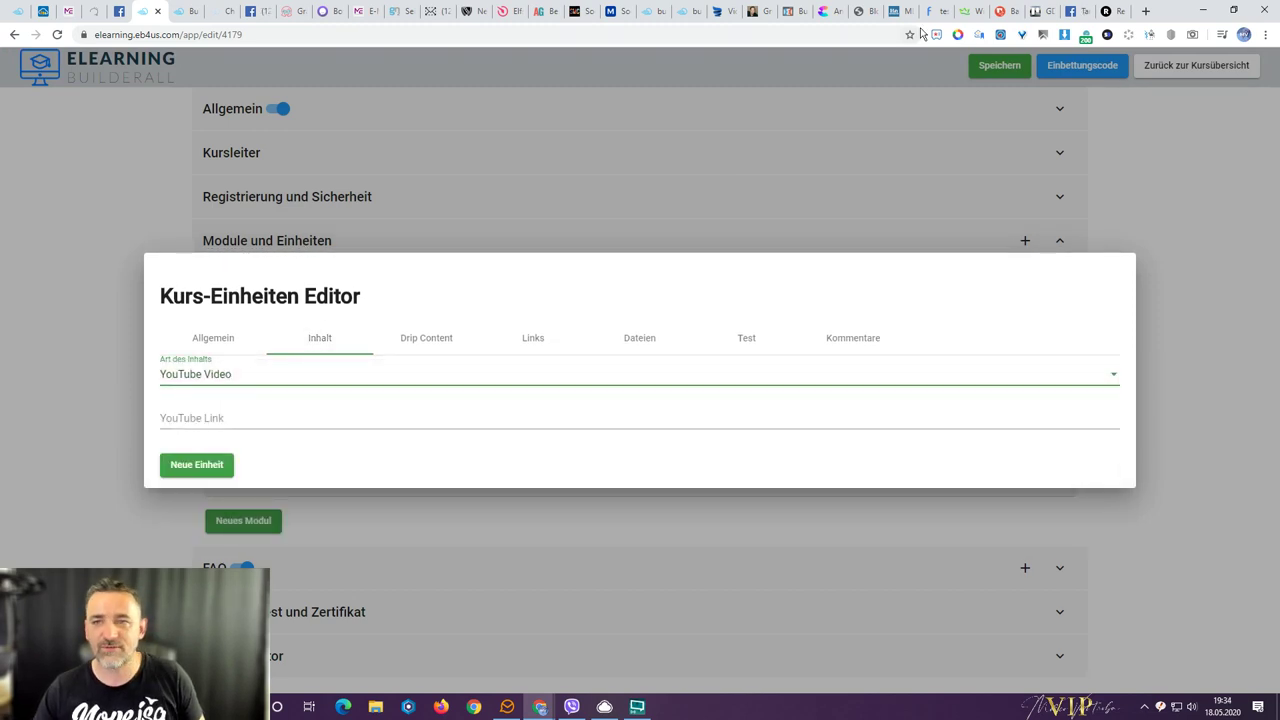
- Open YouTube in a new tab and go to your own channel's uploaded videos
{"action": "left_click", "coordinate": [1147, 10]}
{"action": "type", "text": "youtu"}
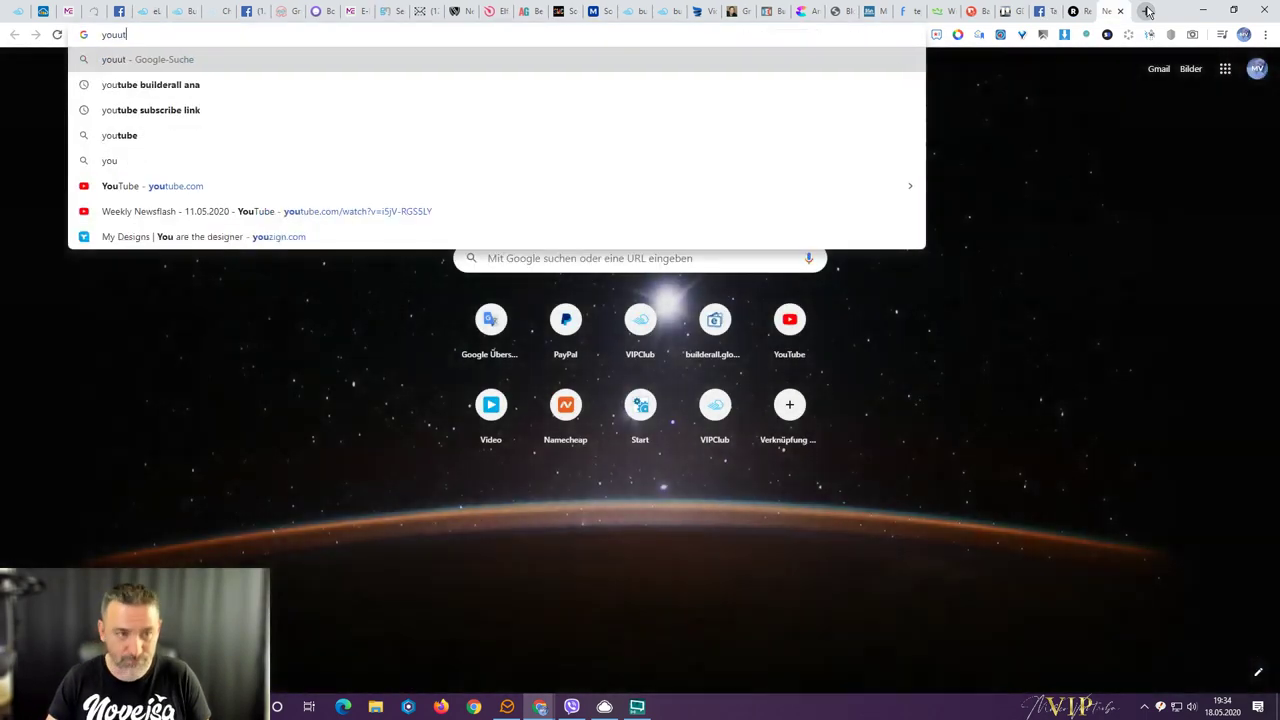
{"action": "key", "text": "Return"}
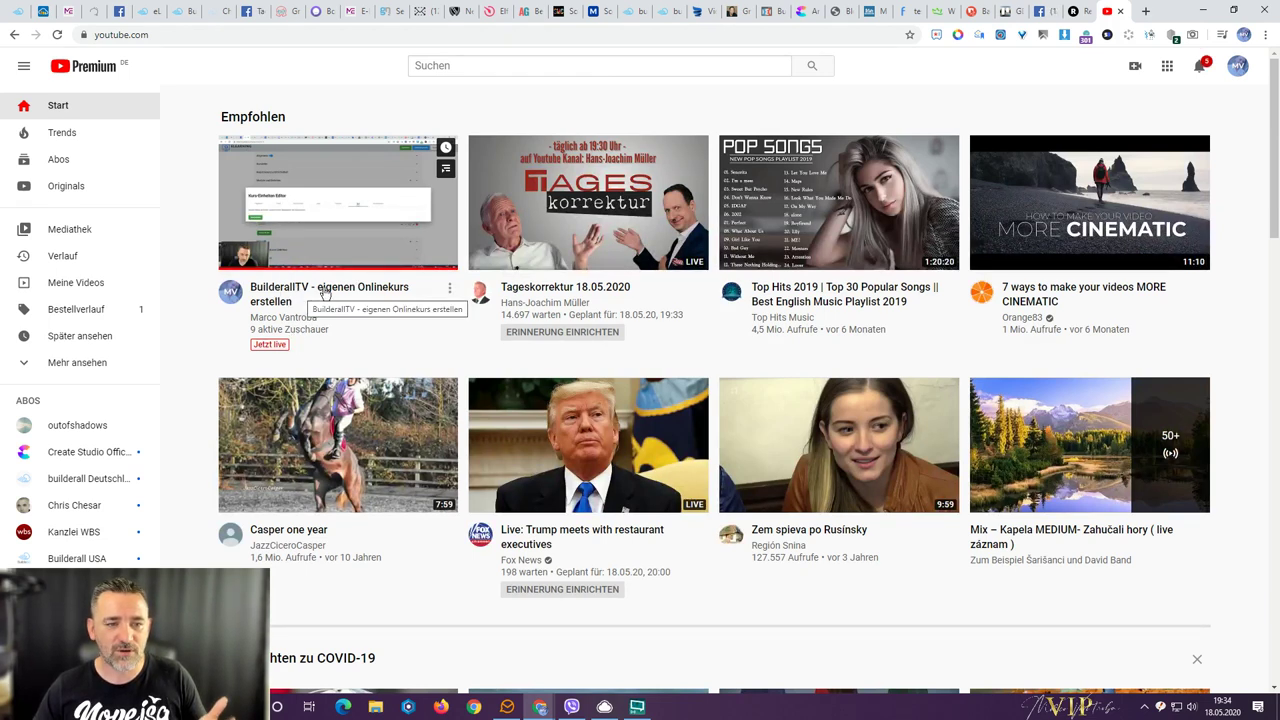
{"action": "scroll", "coordinate": [560, 288], "scroll_direction": "down", "scroll_amount": 4}
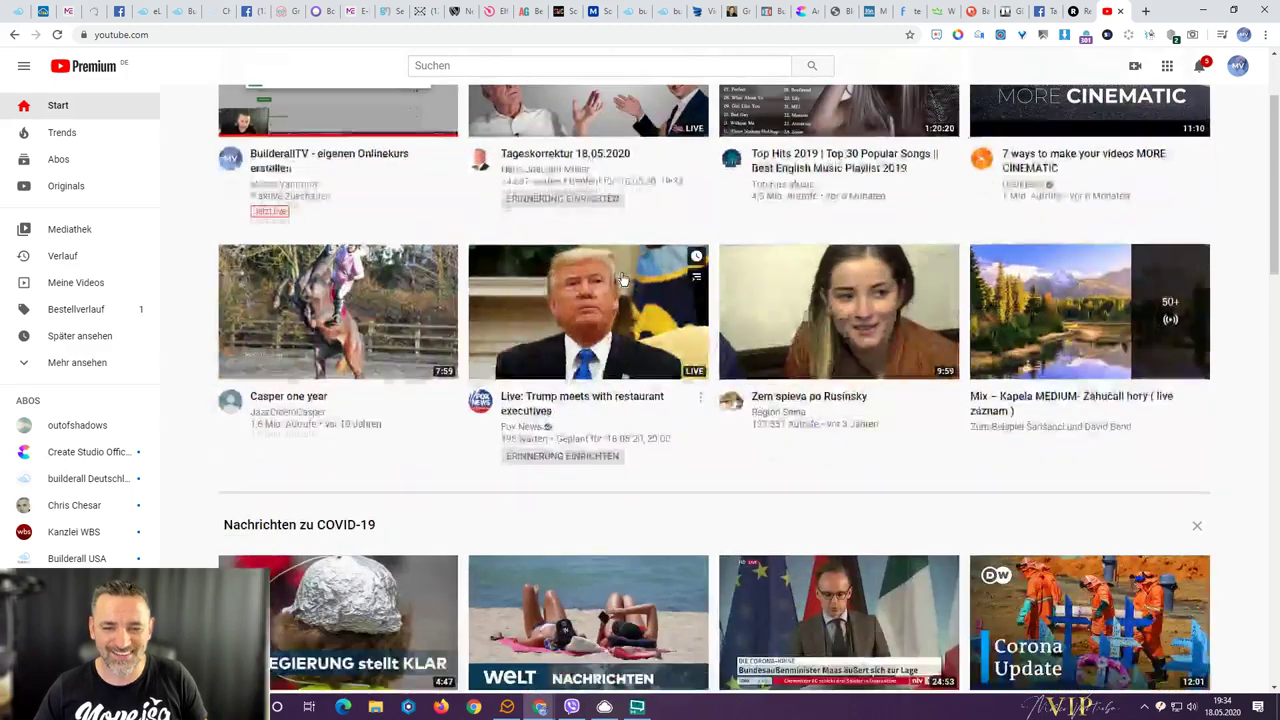
{"action": "left_click", "coordinate": [1240, 68]}
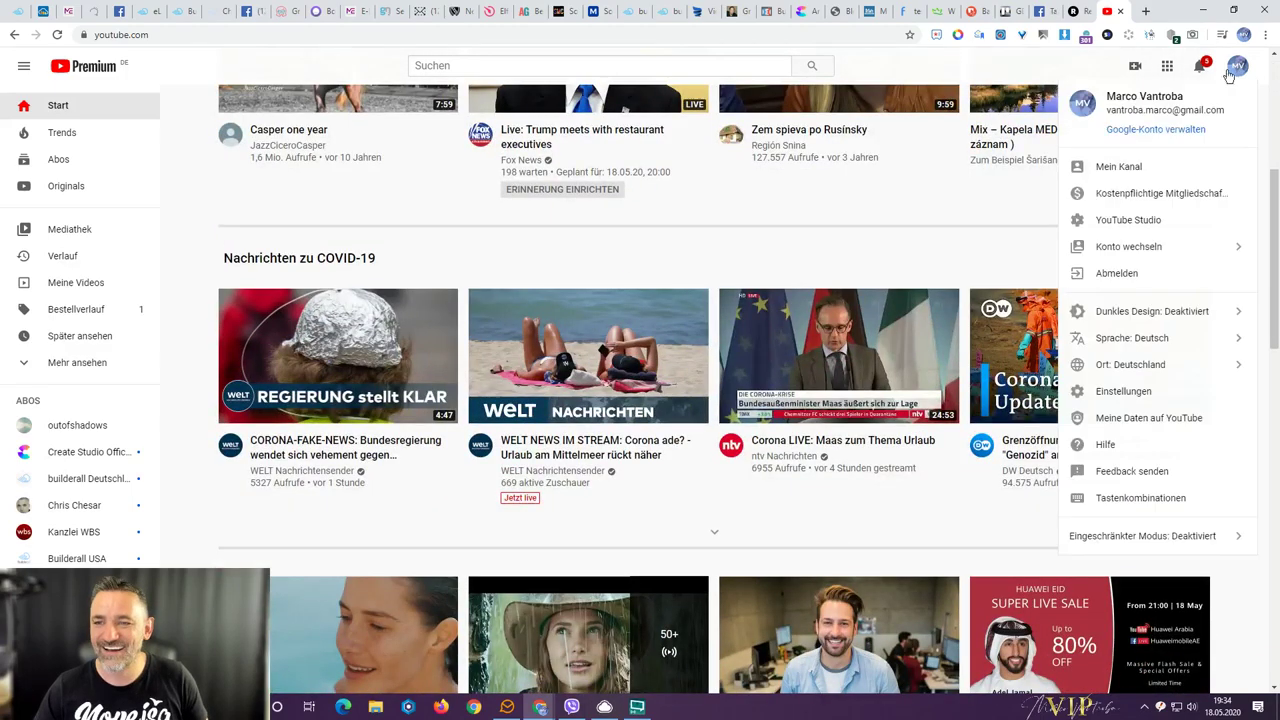
{"action": "left_click", "coordinate": [1122, 168]}
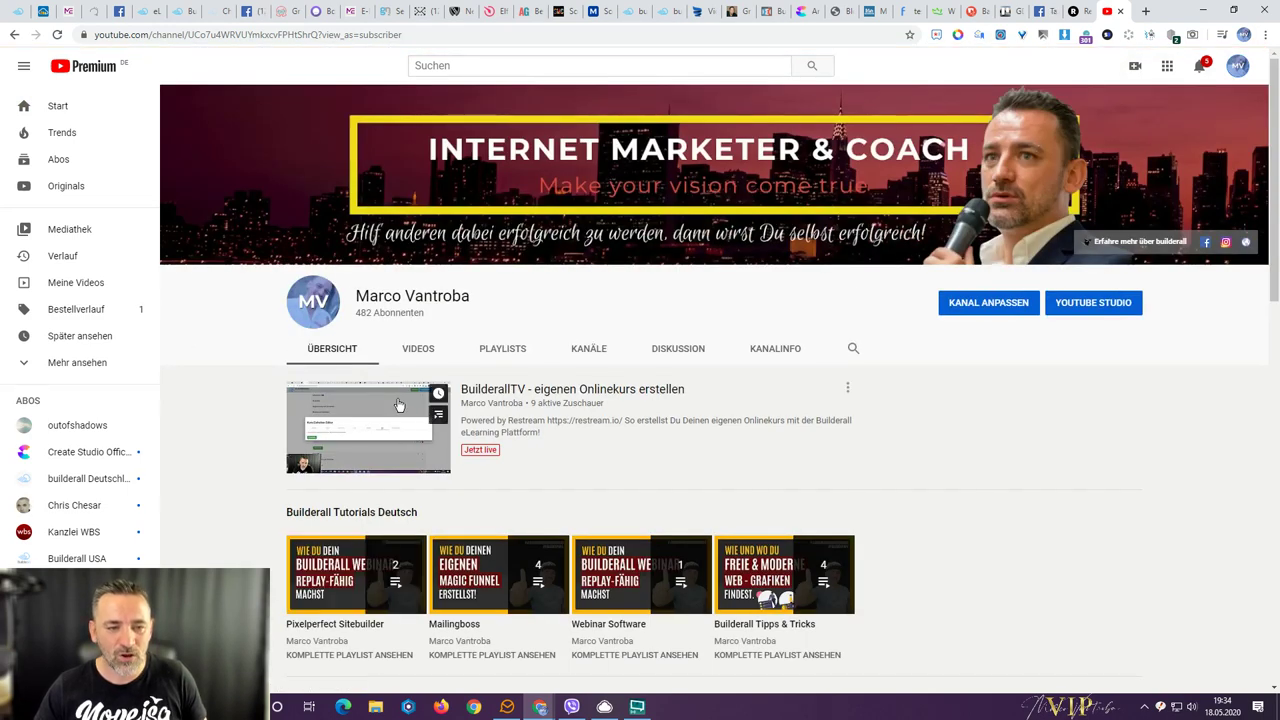
{"action": "left_click", "coordinate": [414, 349]}
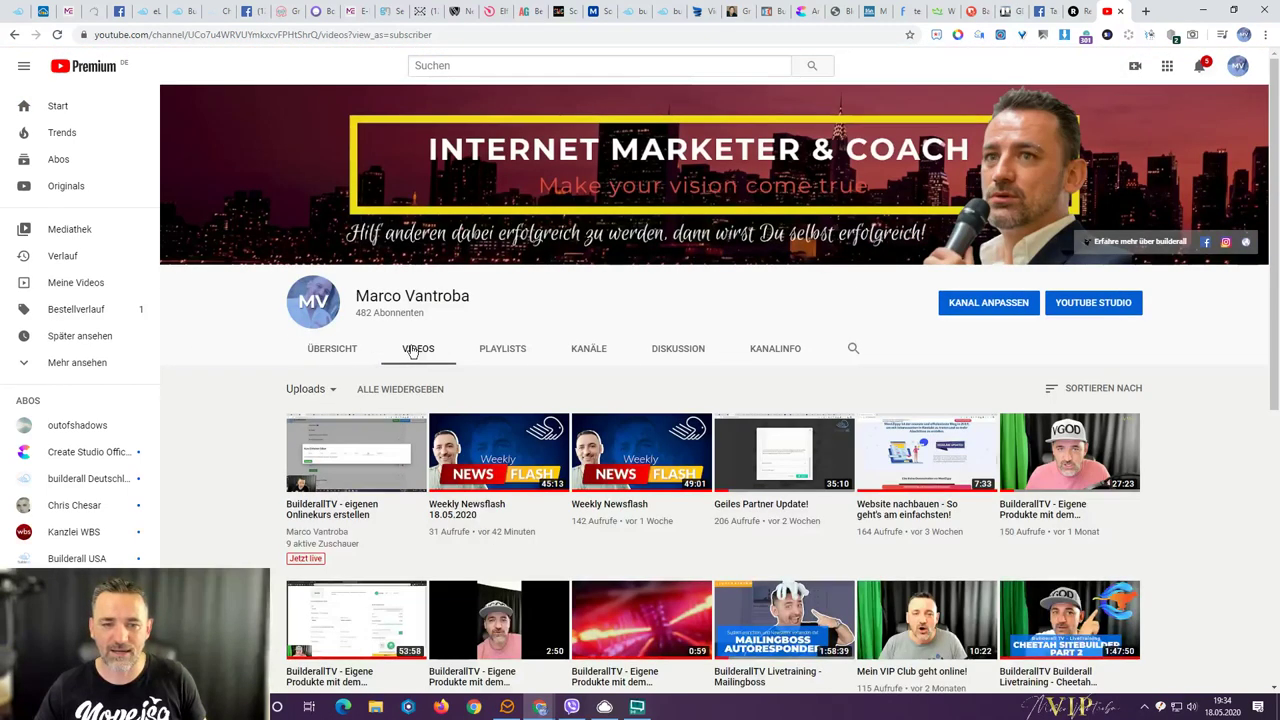
- Copy the Weekly Newsflash 18.05.2020 video's link and return to the eLearning tabs
{"action": "right_click", "coordinate": [476, 509]}
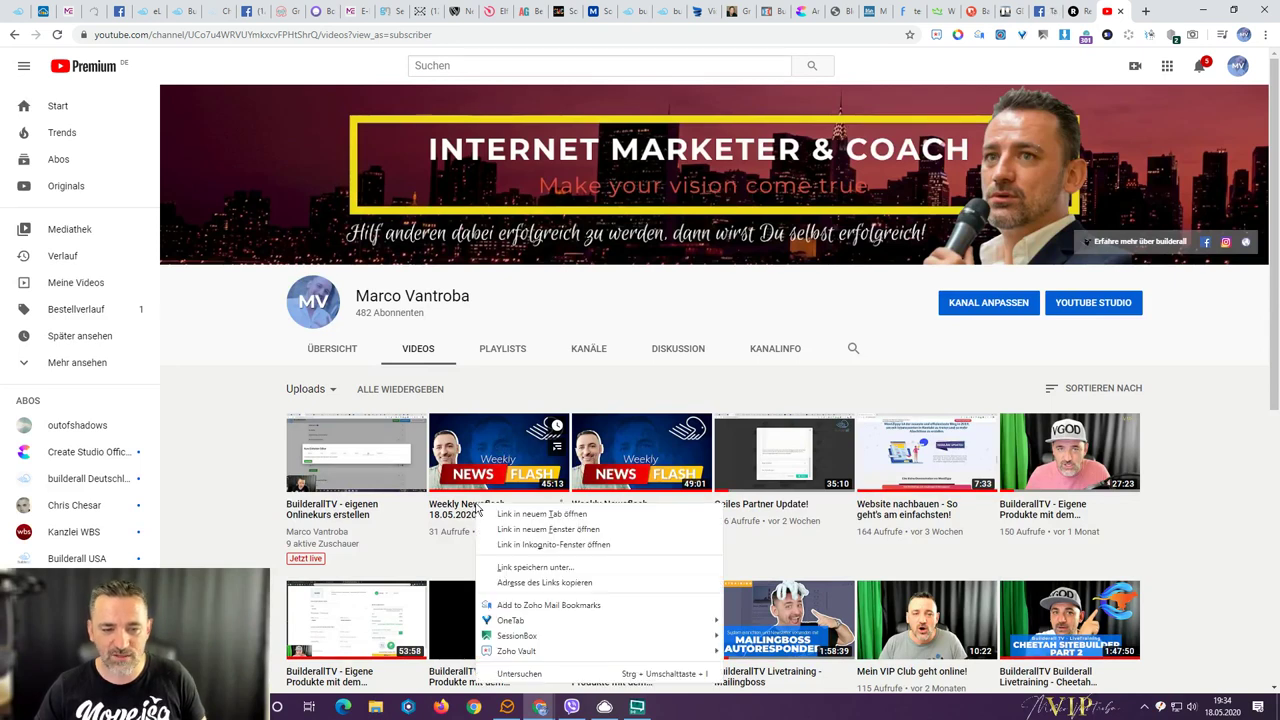
{"action": "left_click", "coordinate": [541, 584]}
{"action": "left_click", "coordinate": [178, 14]}
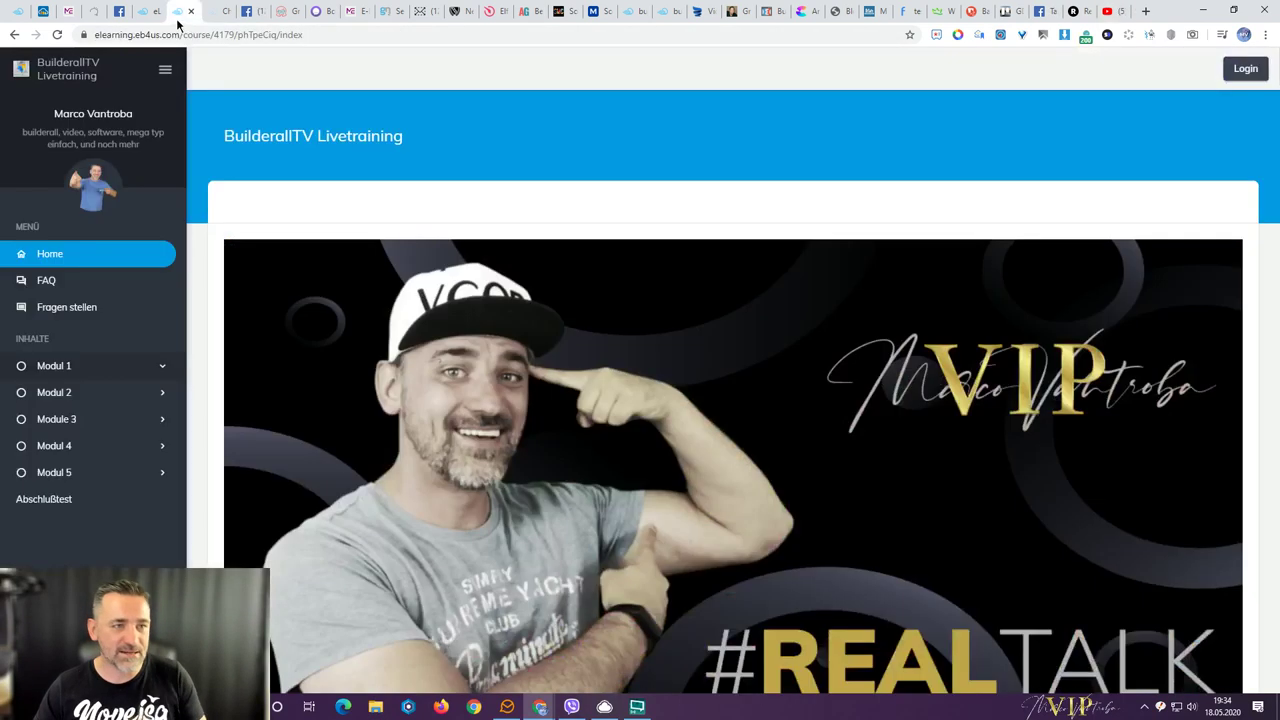
- Paste the Weekly Newsflash link into the YouTube Link field and create the Modul Übersicht unit
{"action": "left_click", "coordinate": [147, 14]}
{"action": "left_click", "coordinate": [218, 421]}
{"action": "type", "text": "https://www.youtube.com/watch?v=WKe1_O4nSBo"}
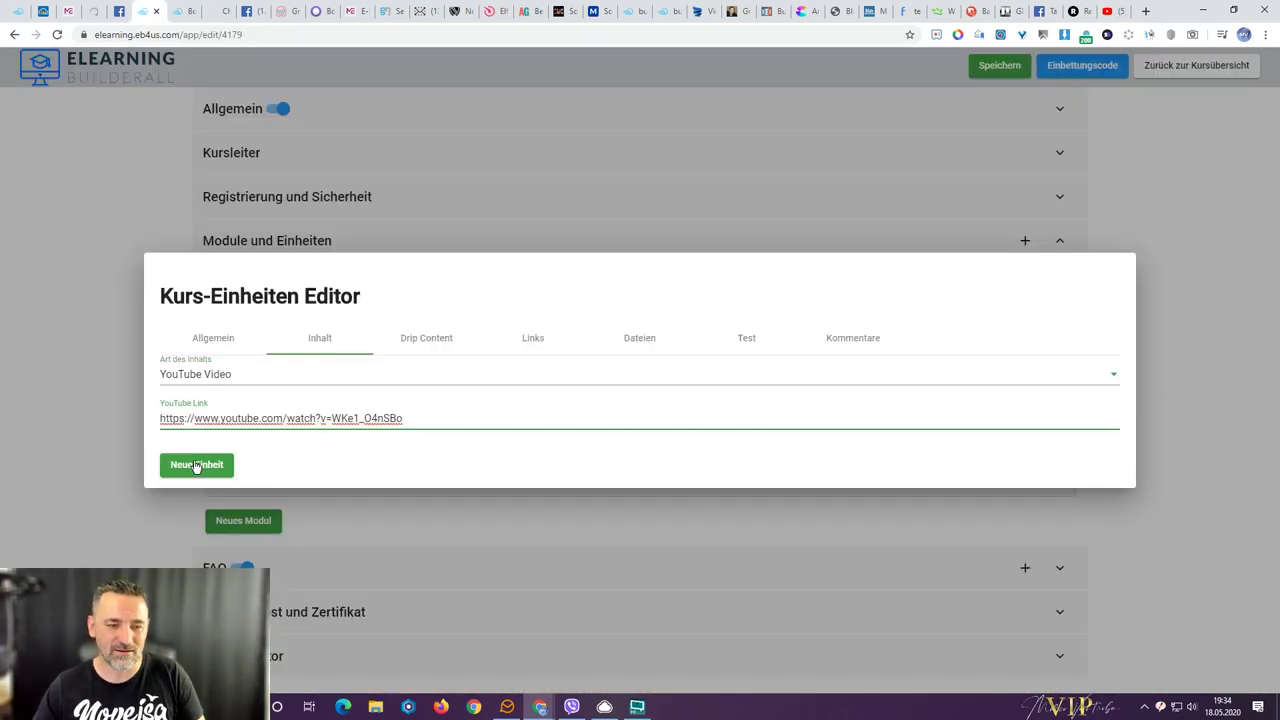
{"action": "left_click", "coordinate": [196, 466]}
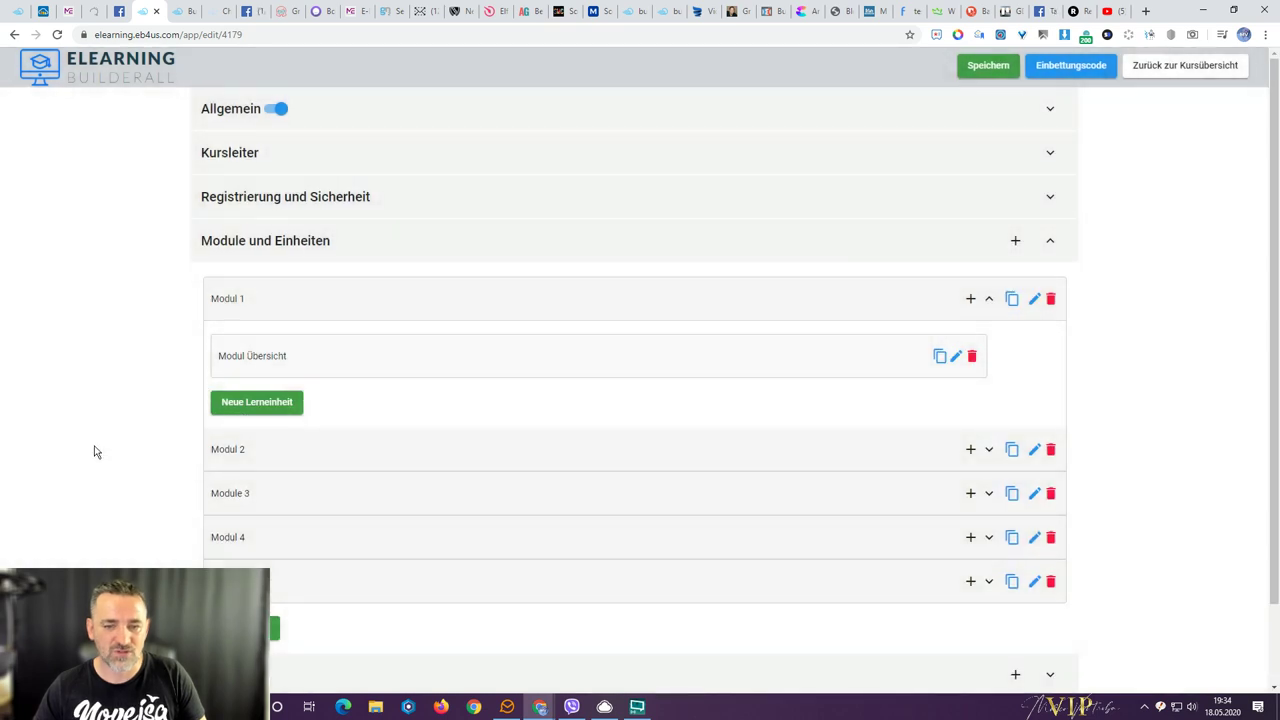
{"action": "left_click", "coordinate": [180, 11]}
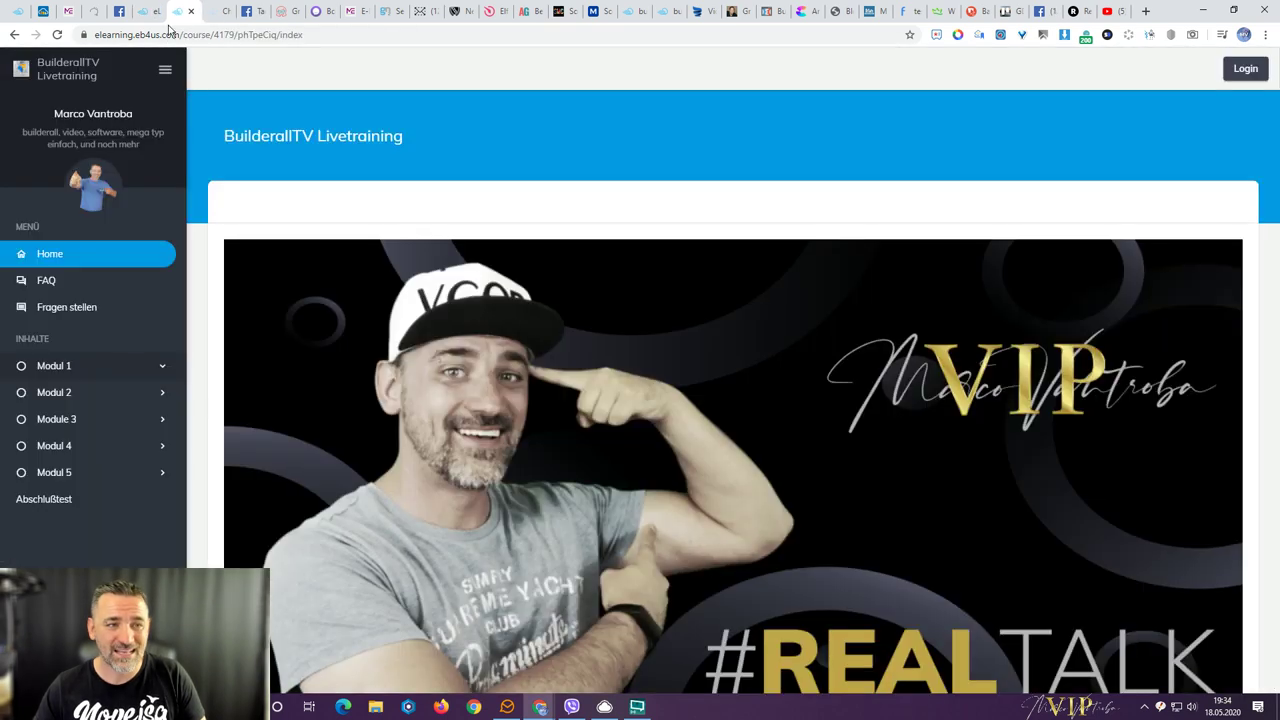
- Reload the public course page and open Modul 1's 'Modul Übersicht' lesson to check its video
{"action": "key", "text": "F5"}
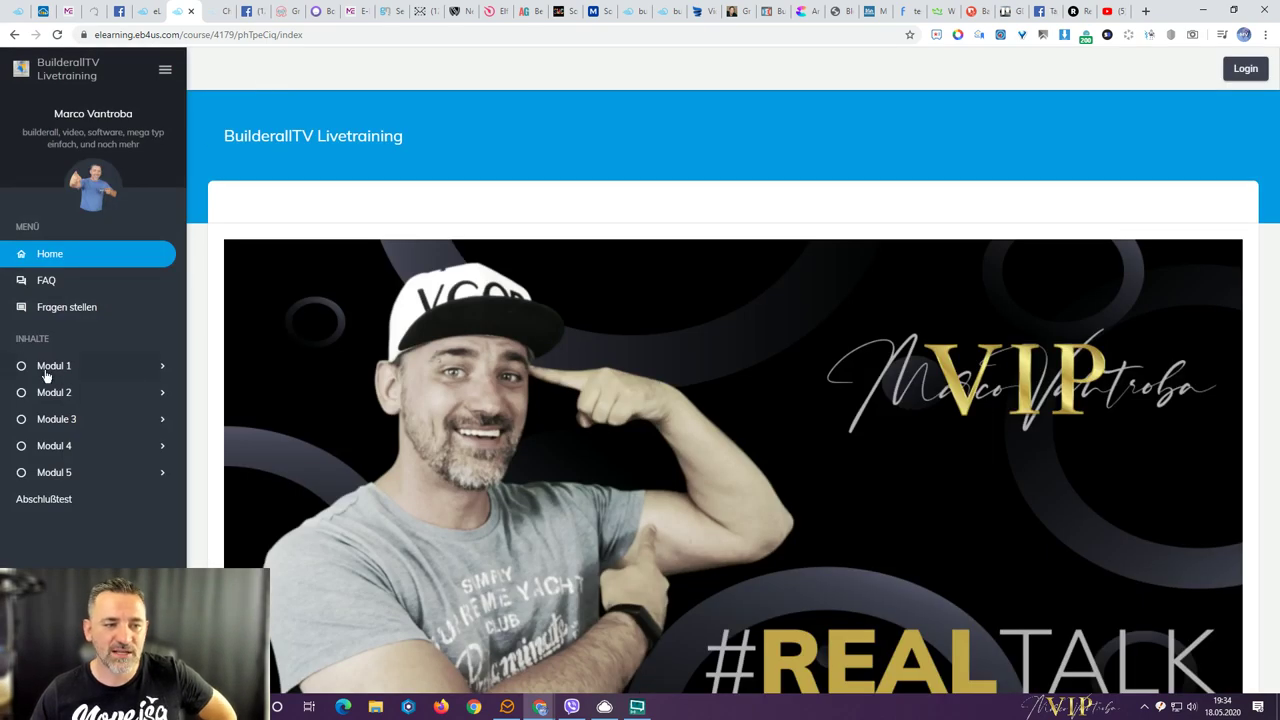
{"action": "left_click", "coordinate": [49, 368]}
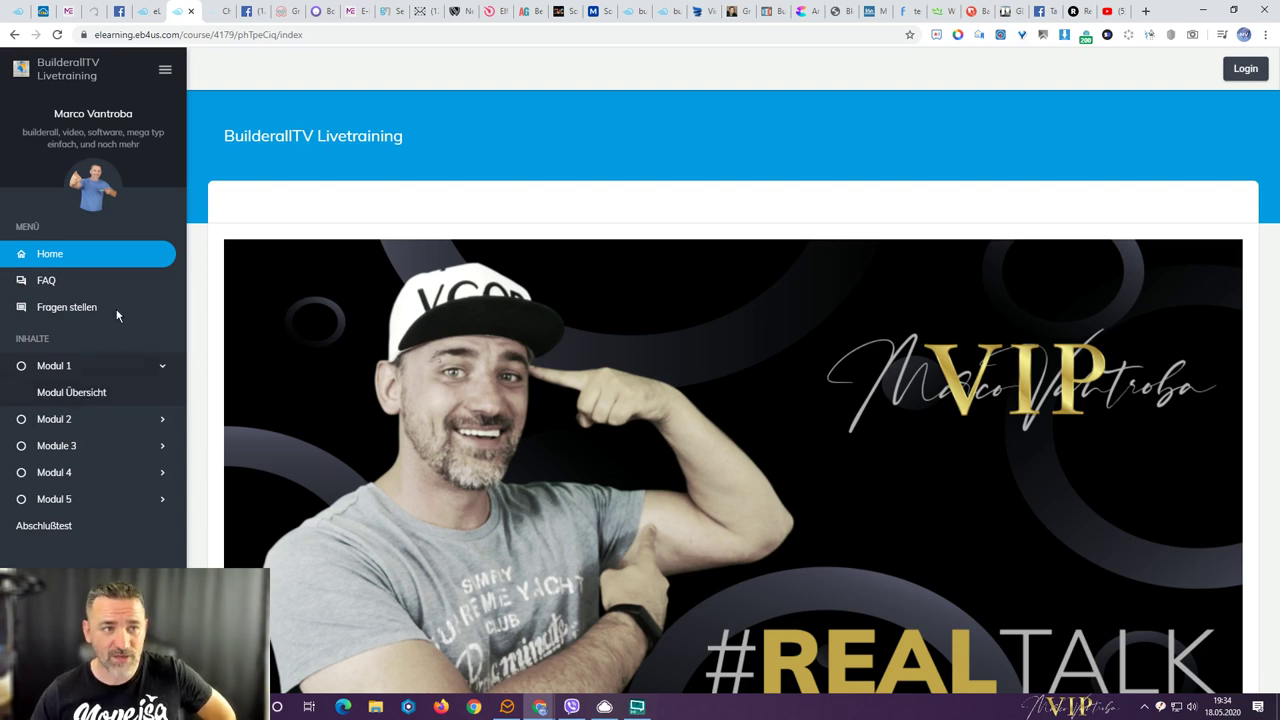
{"action": "left_click", "coordinate": [75, 394]}
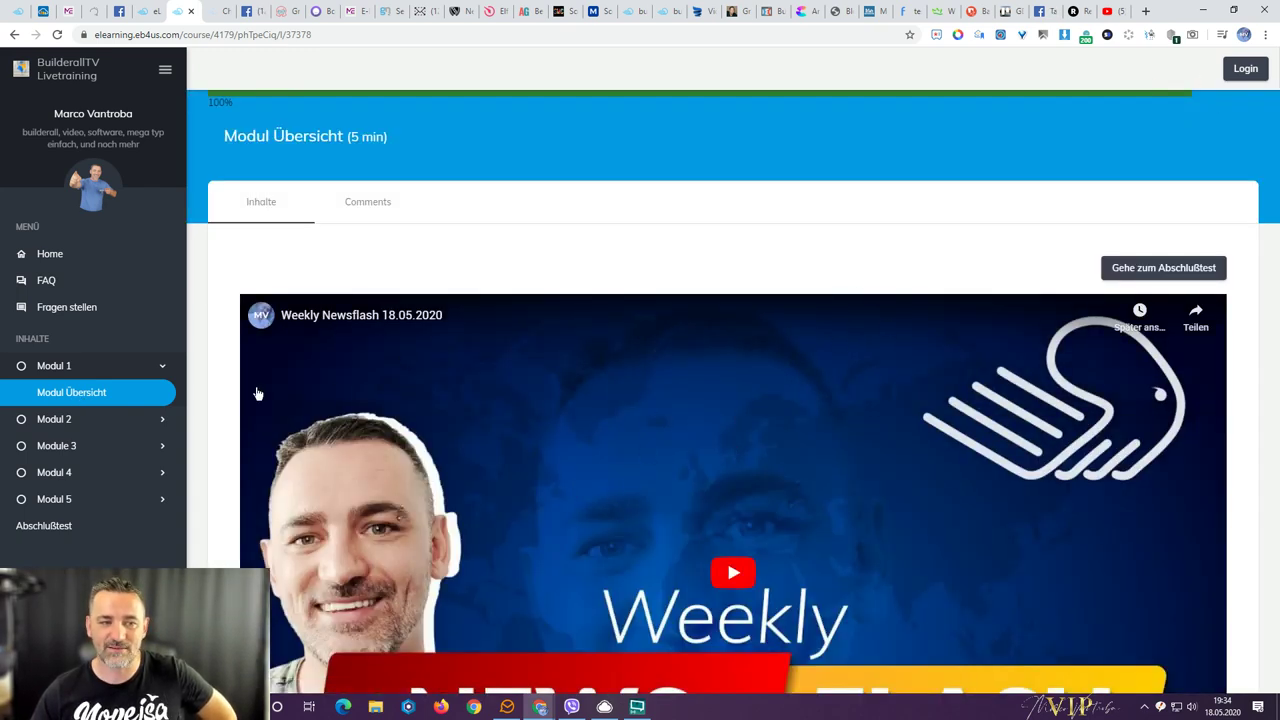
{"action": "scroll", "coordinate": [224, 392], "scroll_direction": "down", "scroll_amount": 2}
{"action": "scroll", "coordinate": [224, 392], "scroll_direction": "up", "scroll_amount": 2}
{"action": "scroll", "coordinate": [224, 392], "scroll_direction": "down", "scroll_amount": 2}
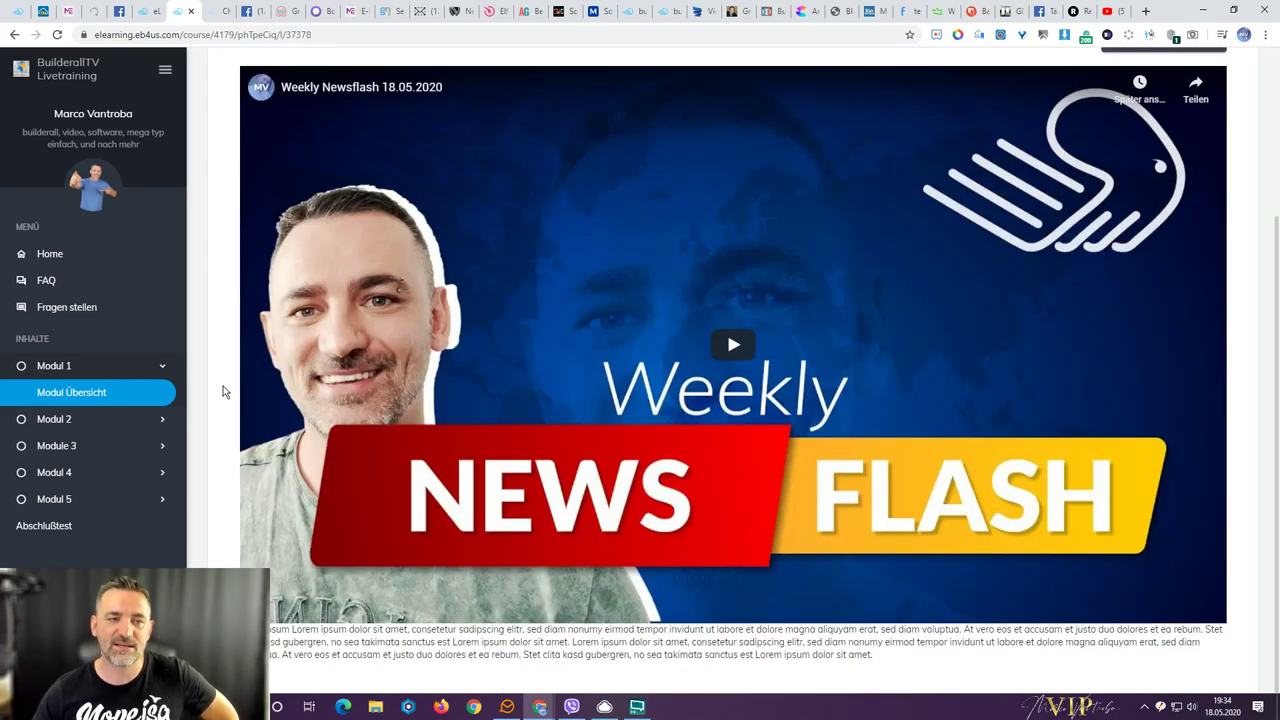
{"action": "scroll", "coordinate": [224, 392], "scroll_direction": "up", "scroll_amount": 2}
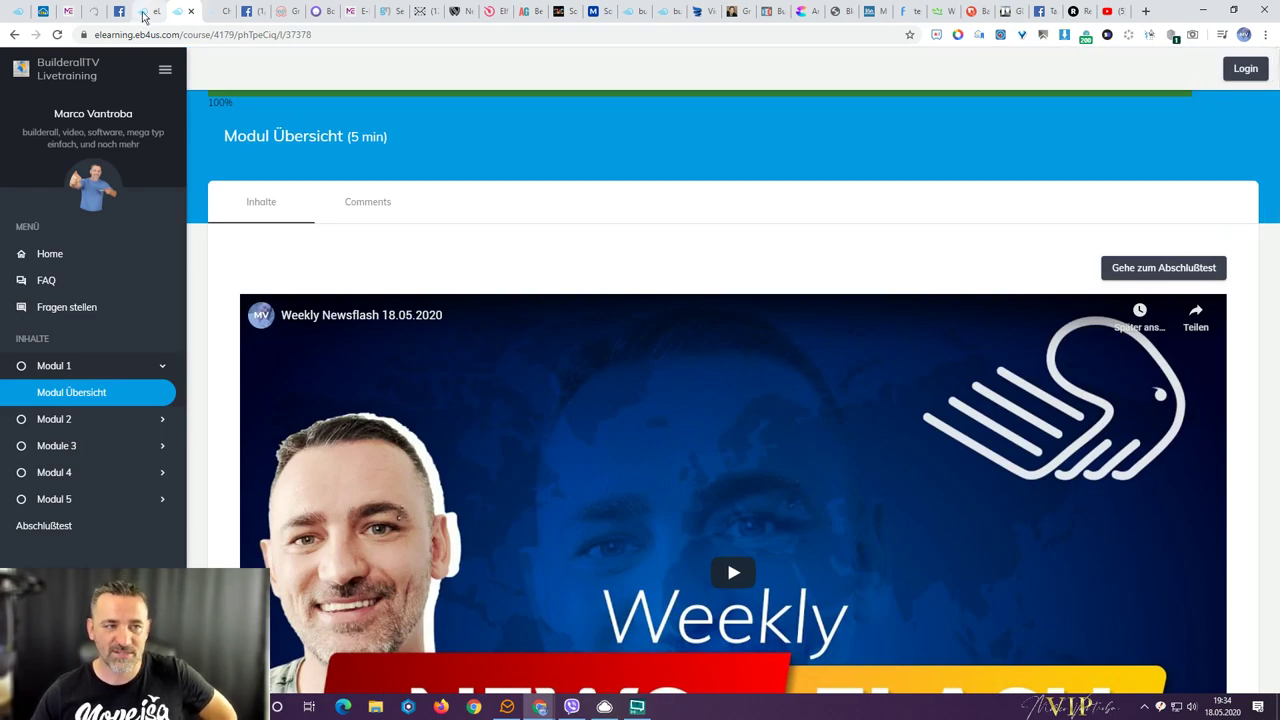
{"action": "left_click", "coordinate": [148, 11]}
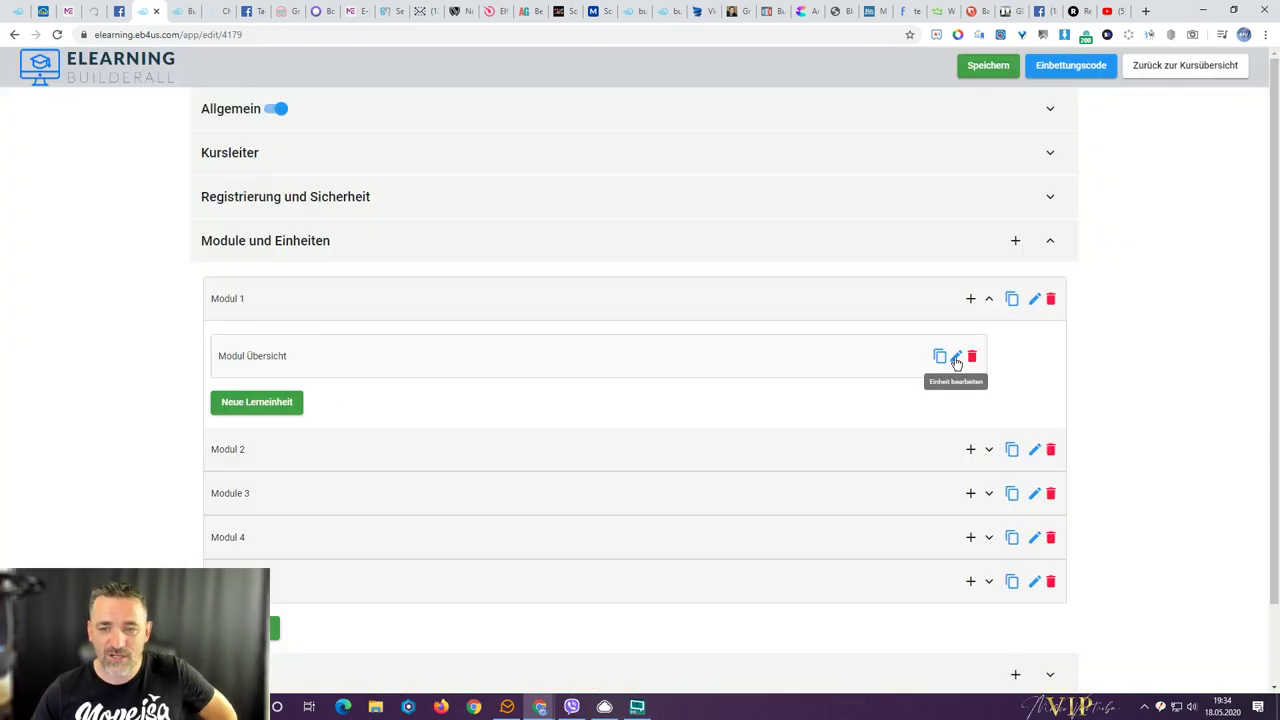
- Edit Modul Übersicht and browse the Art des Inhalts options under its Inhalt settings
{"action": "left_click", "coordinate": [955, 356]}
{"action": "left_click", "coordinate": [301, 240]}
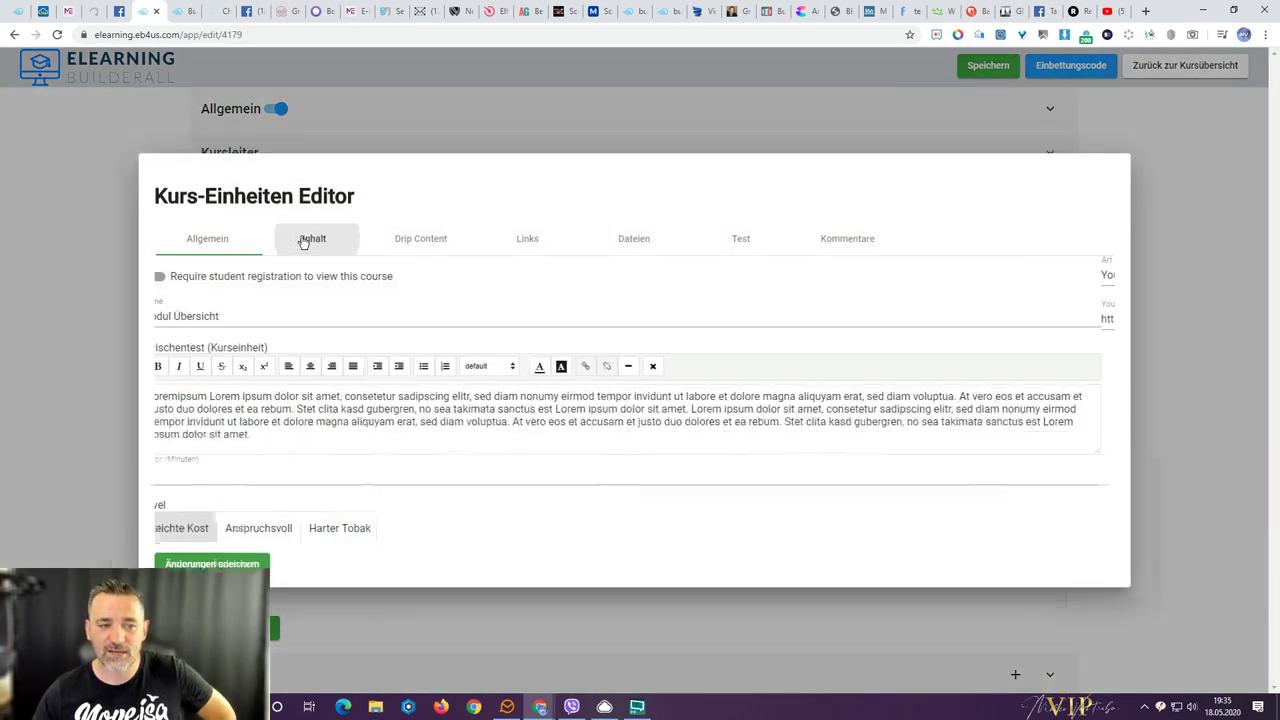
{"action": "left_click", "coordinate": [200, 378]}
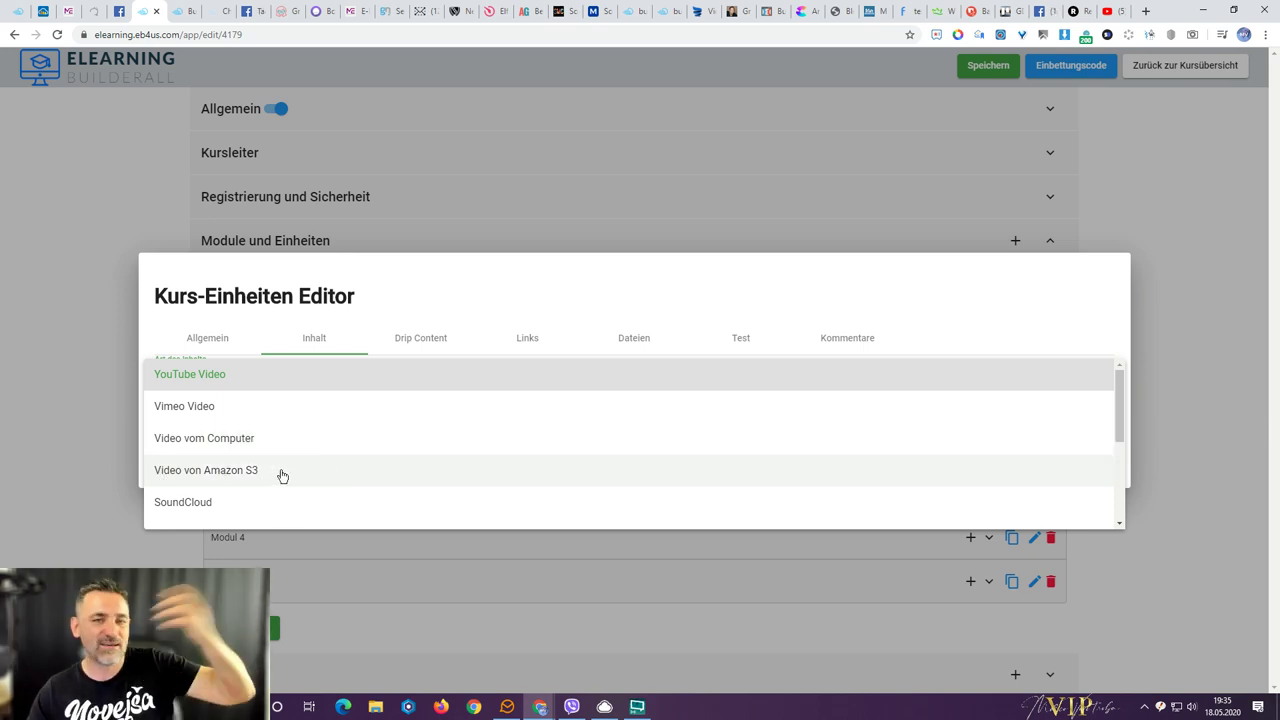
{"action": "scroll", "coordinate": [281, 476], "scroll_direction": "down", "scroll_amount": 1}
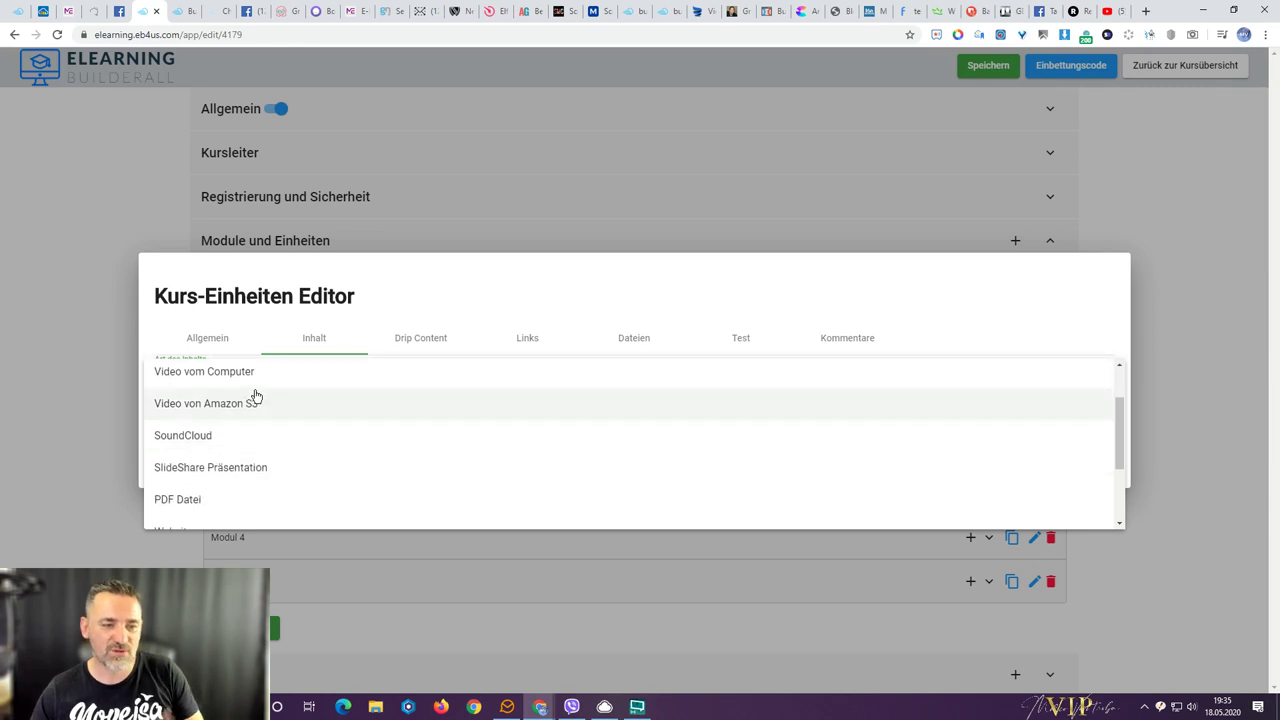